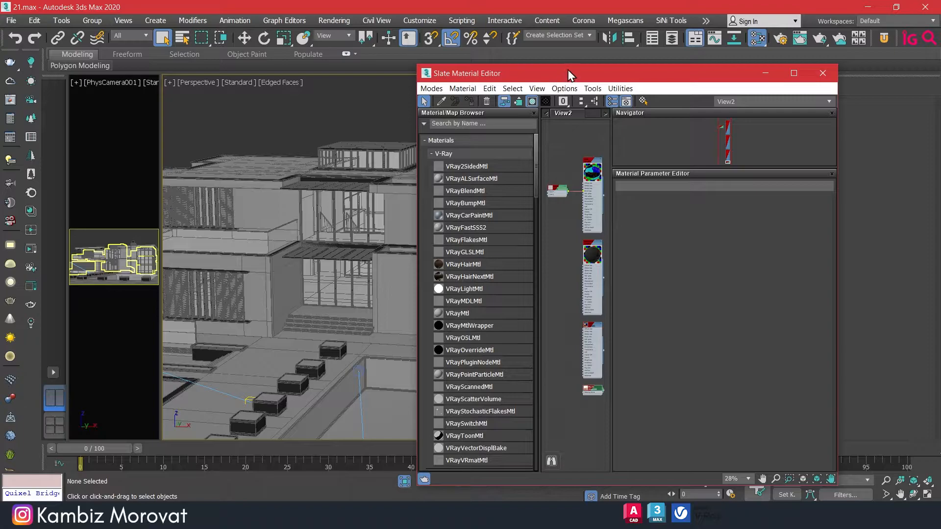
Add a VRayMtl material node below the existing nodes and open its parameters.
middle_click_drag(327, 308, 619, 296)
scroll(444, 319, "up", 3)
scroll(460, 252, "up", 1)
left_click_drag(52, 245, 445, 254)
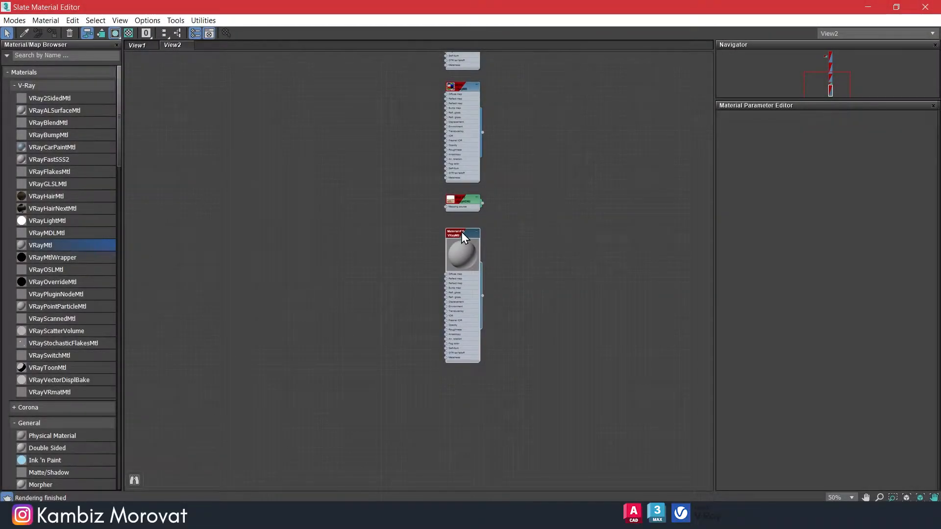
double_click(442, 255)
Rename the new VRayMtl material as stone.
scroll(496, 273, "up", 3)
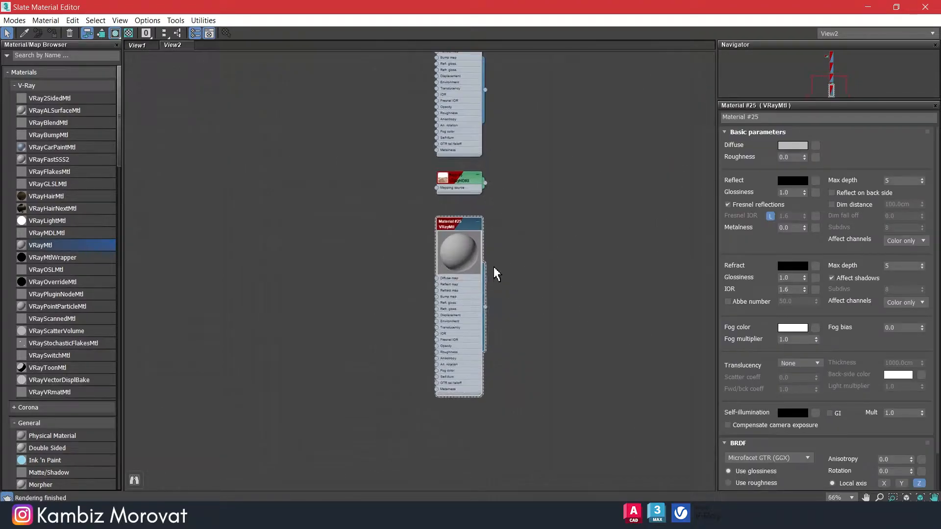
middle_click_drag(552, 246, 567, 218)
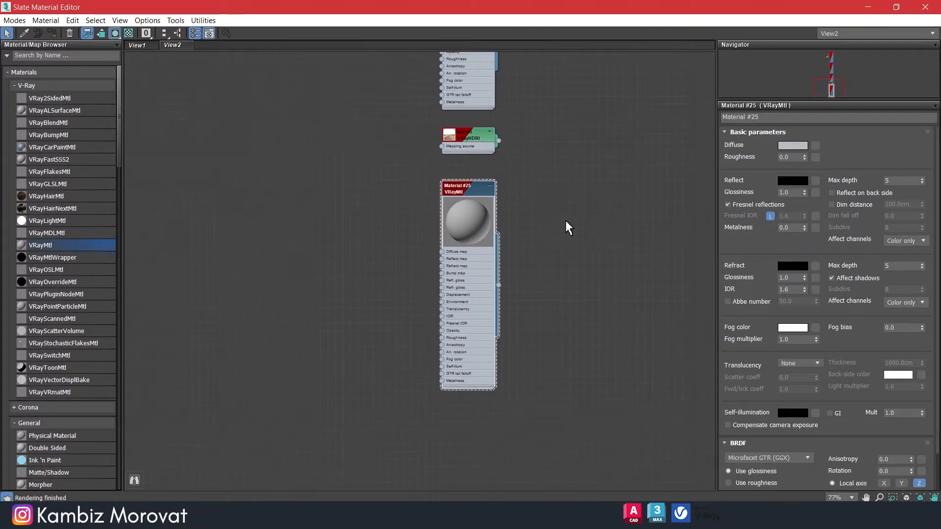
left_click_drag(769, 118, 662, 123)
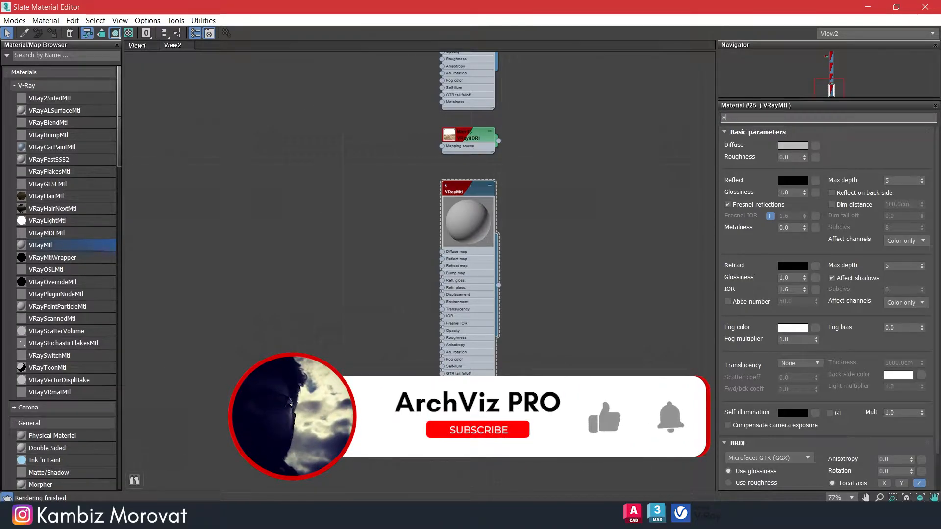
type("stone")
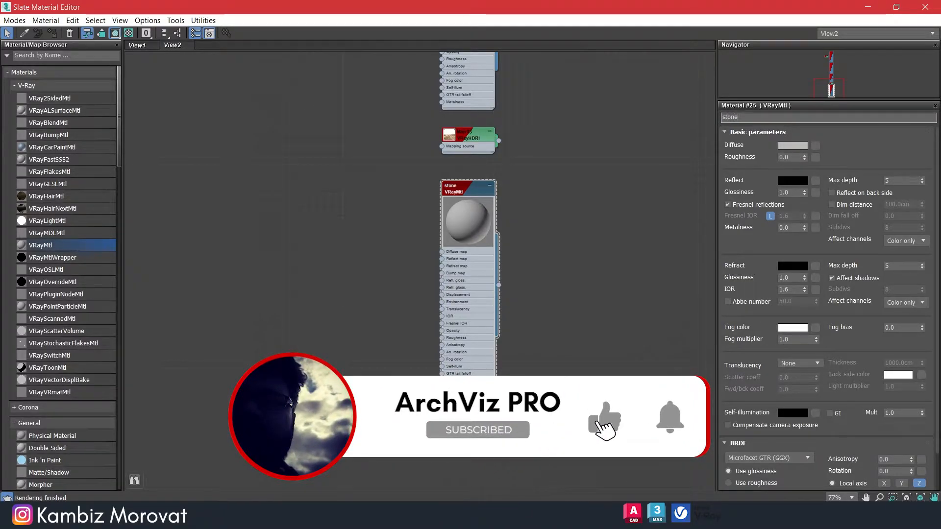
Add a Bitmap map beside the stone material, loading the dark stone texture from the maps folder.
left_click(816, 145)
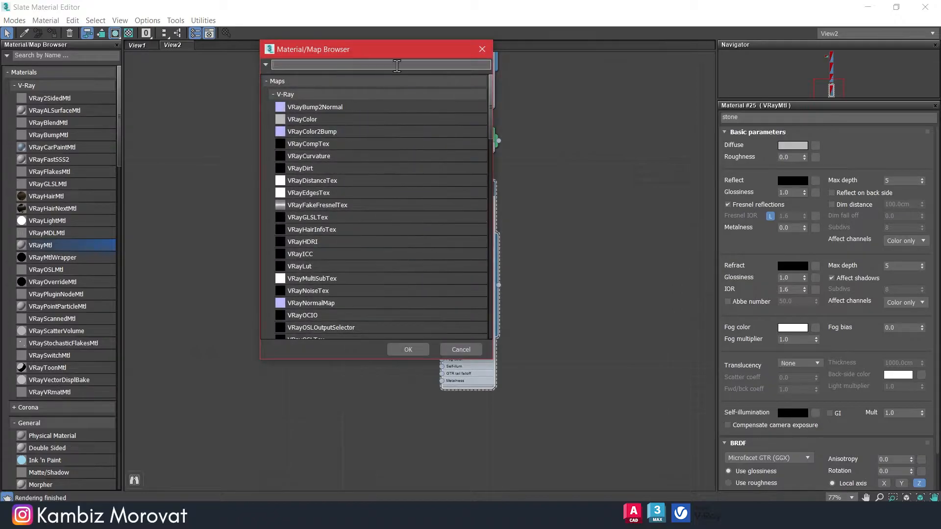
left_click(482, 49)
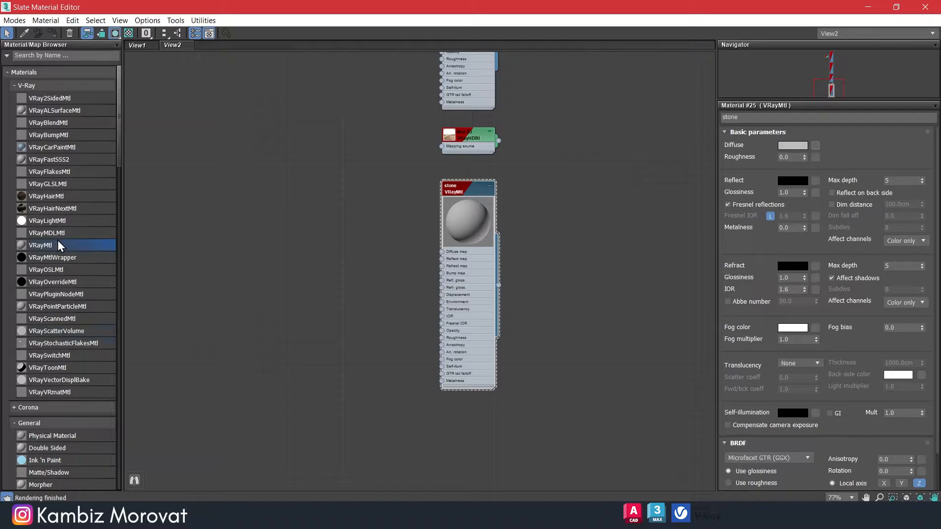
scroll(59, 247, "down", 20)
scroll(61, 247, "down", 2)
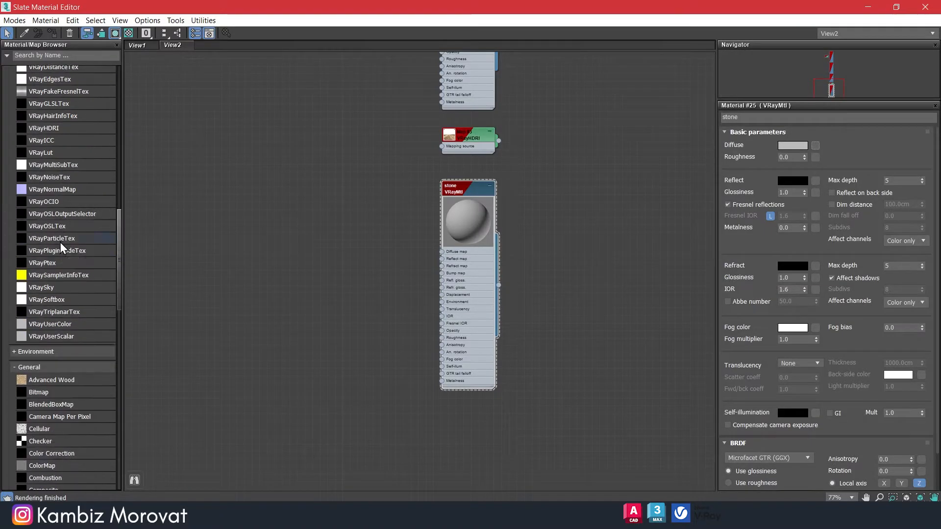
left_click(40, 392)
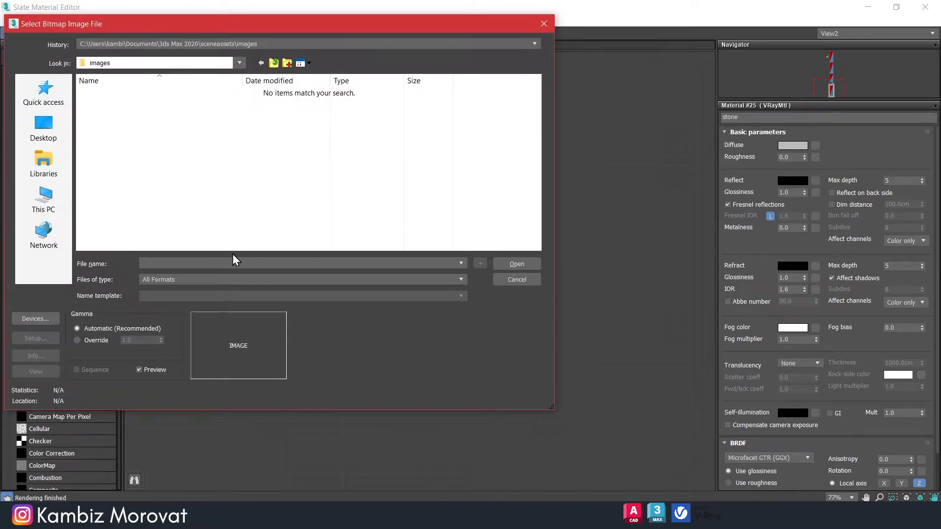
left_click(229, 264)
key("ctrl+v")
key("Return")
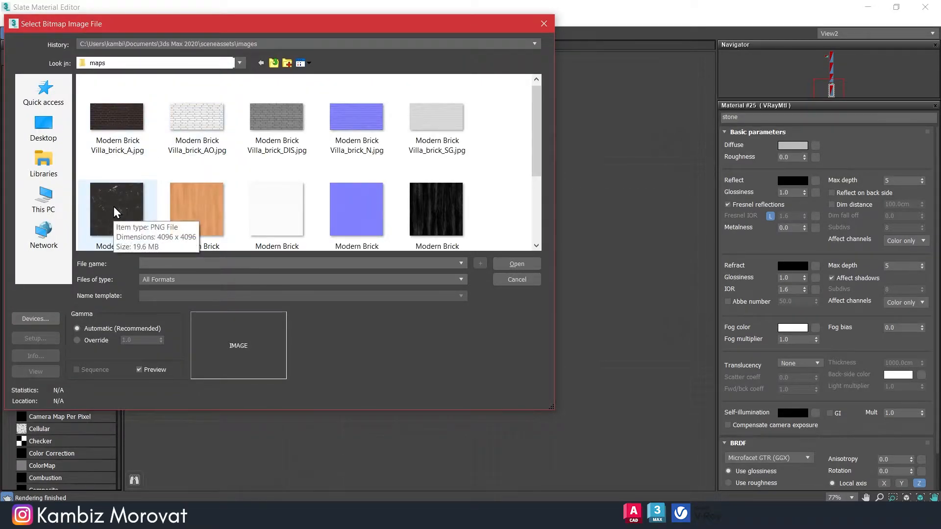
scroll(173, 212, "down", 3)
left_click(107, 109)
left_click(510, 265)
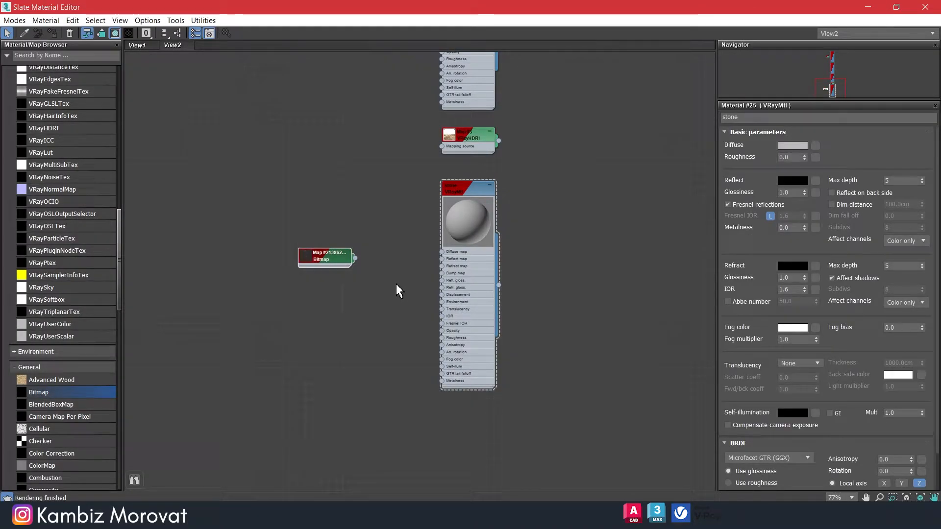
Enlarge the bitmap node's thumbnail and connect the bitmap to the stone material's Diffuse map slot.
double_click(308, 258)
left_click_drag(316, 240, 317, 235)
left_click_drag(354, 261, 441, 252)
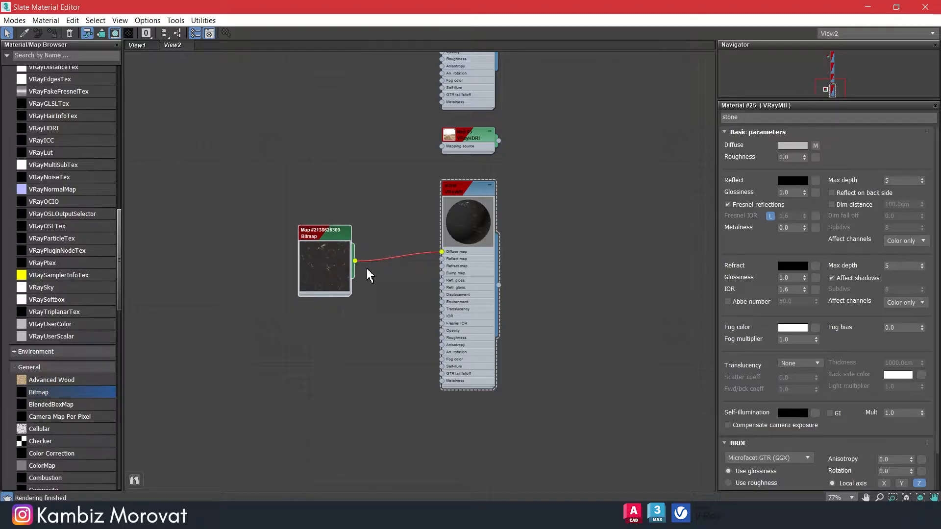
left_click_drag(315, 237, 315, 222)
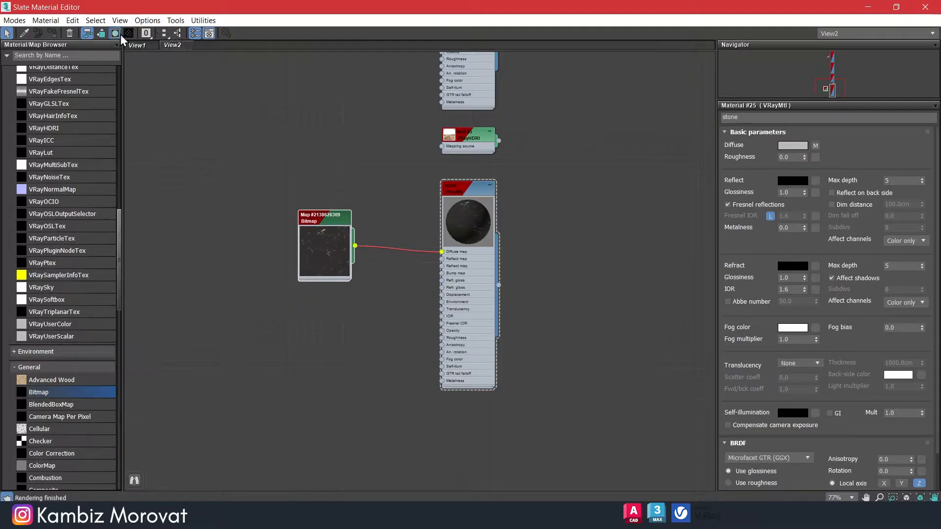
Show the colored checker background in the stone material's preview.
left_click(465, 198)
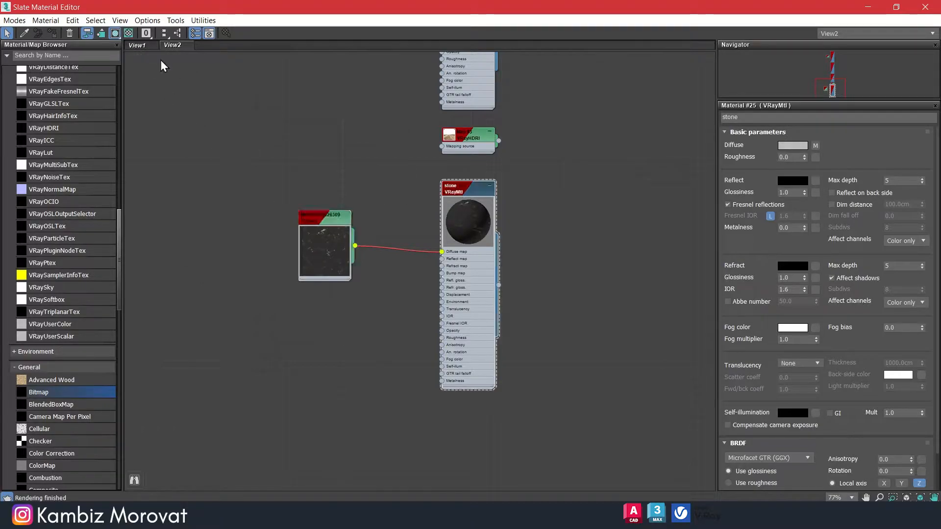
left_click(128, 34)
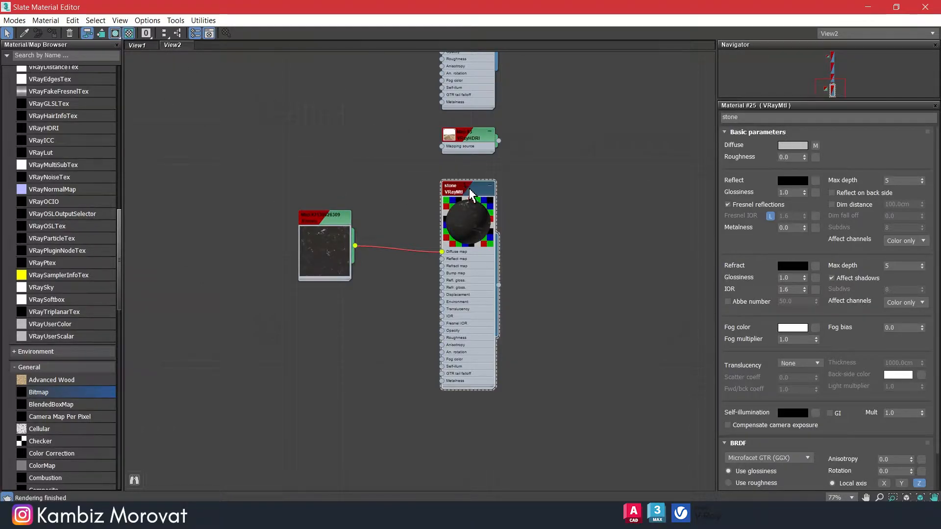
right_click(466, 209)
double_click(451, 217)
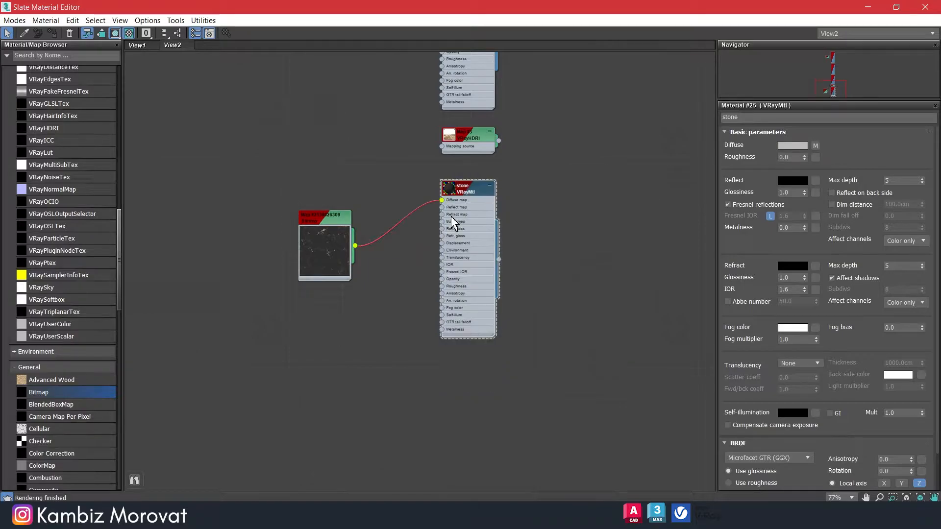
double_click(450, 191)
Open a separate preview window for the stone material, enlarge it, and arrange it clear of the stone nodes.
right_click(469, 195)
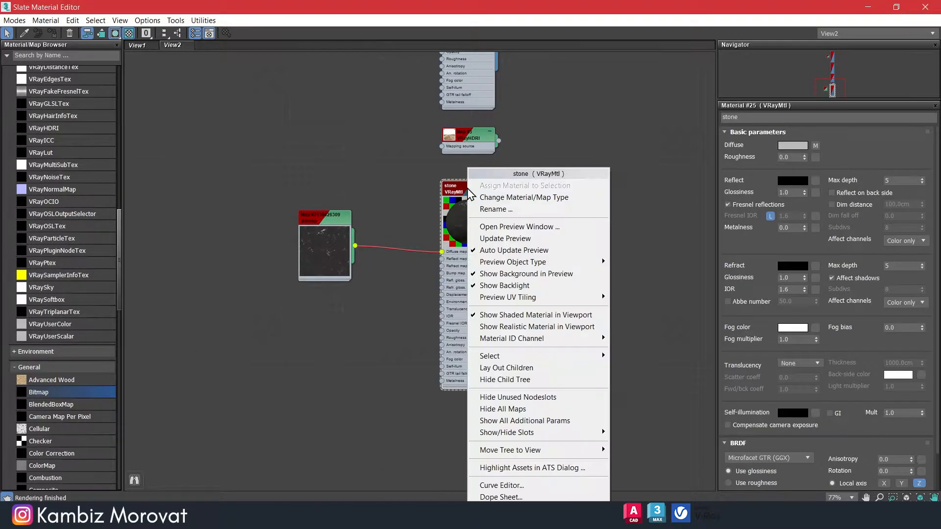
left_click(487, 222)
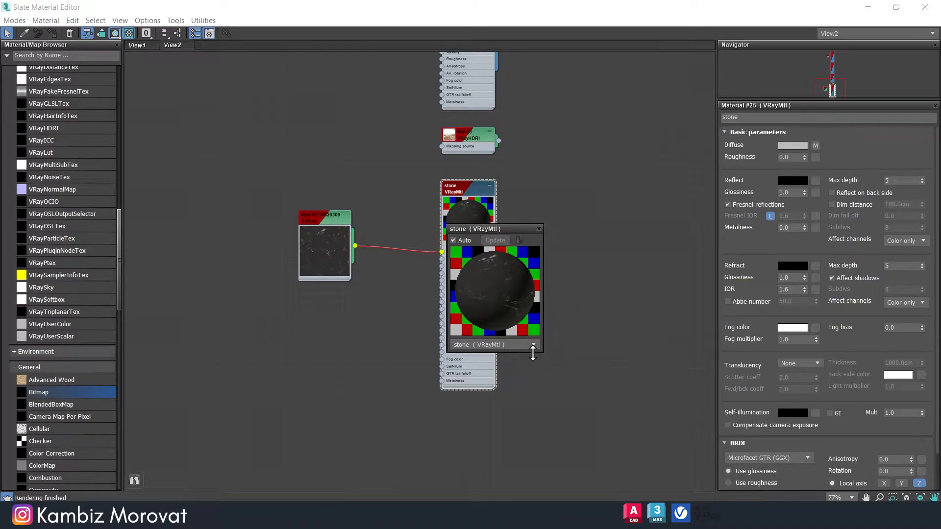
left_click_drag(532, 352, 717, 501)
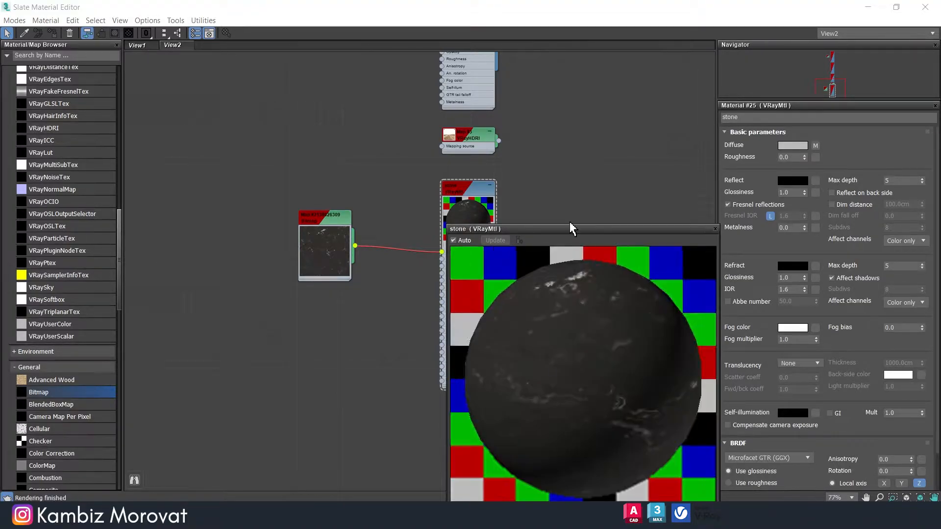
left_click_drag(572, 228, 151, 50)
left_click_drag(457, 183, 563, 175)
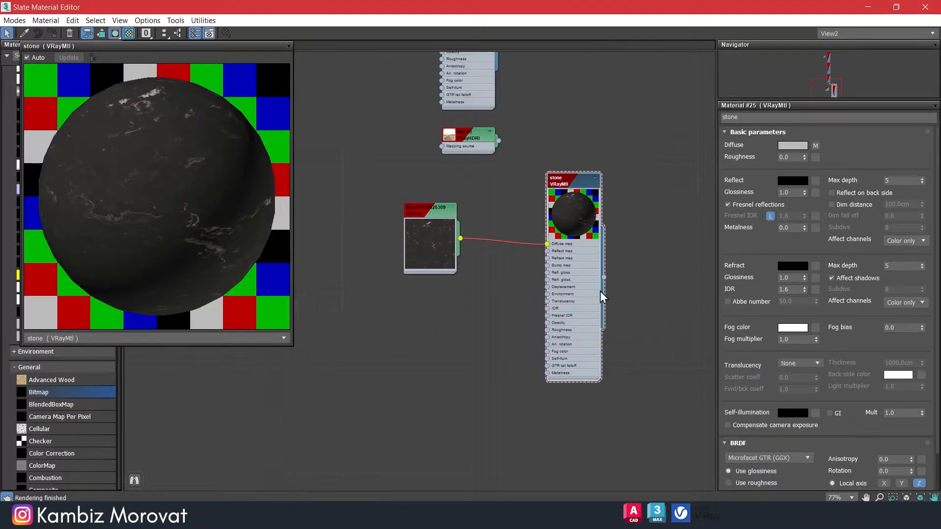
Set the stone material's reflection color to white and its reflection glossiness to 0.95.
left_click(785, 183)
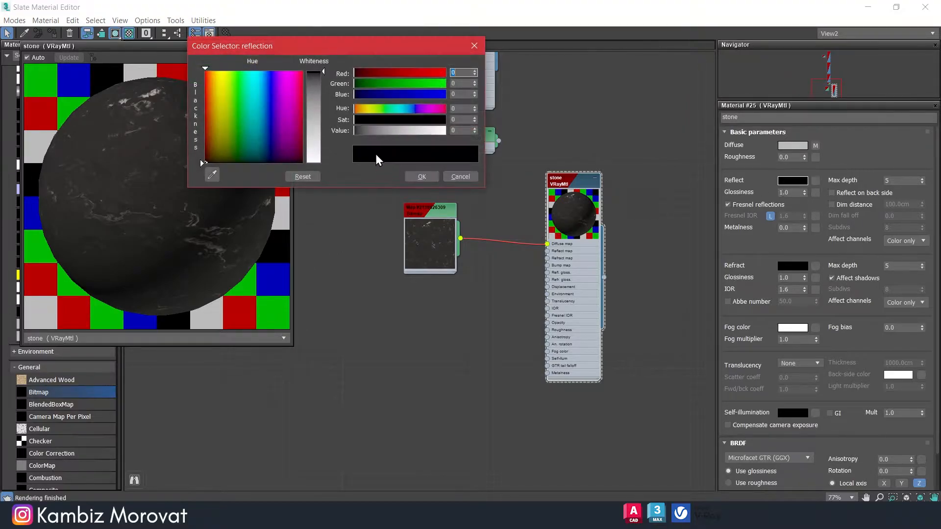
left_click_drag(315, 73, 321, 188)
left_click(426, 178)
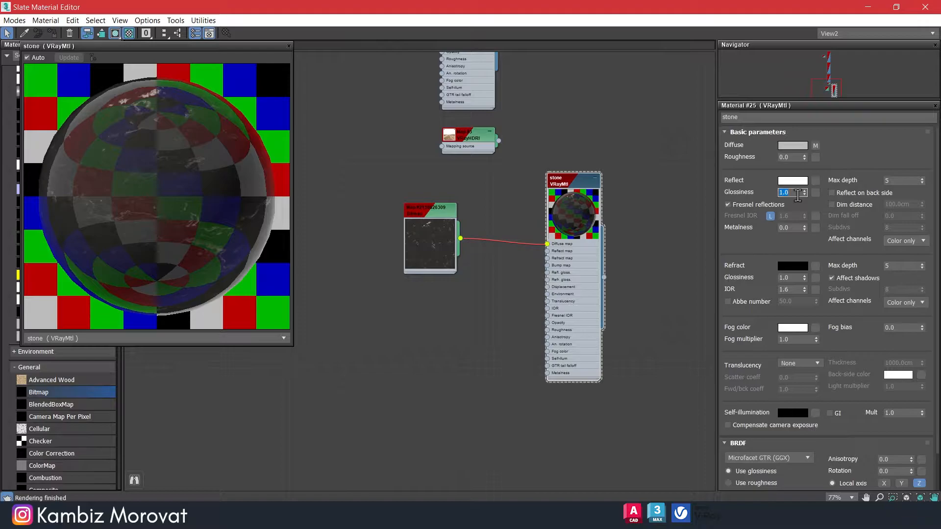
type(".95")
key("Return")
left_click_drag(141, 53, 243, 63)
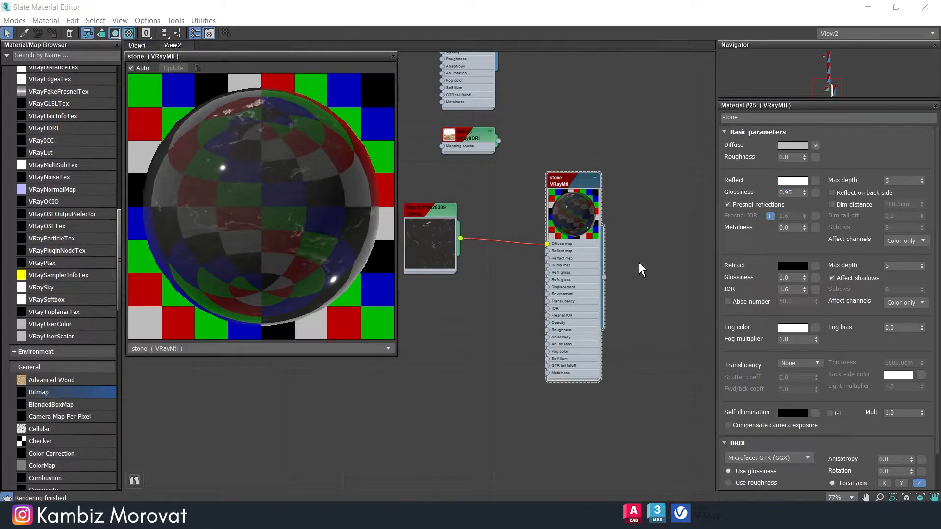
Connect a copy of the stone bitmap to the reflection glossiness slot and switch the BRDF to Use roughness.
mouse_move(452, 218)
left_mouse_down()
mouse_move(443, 236)
mouse_move(451, 307)
mouse_move(547, 273)
left_mouse_up()
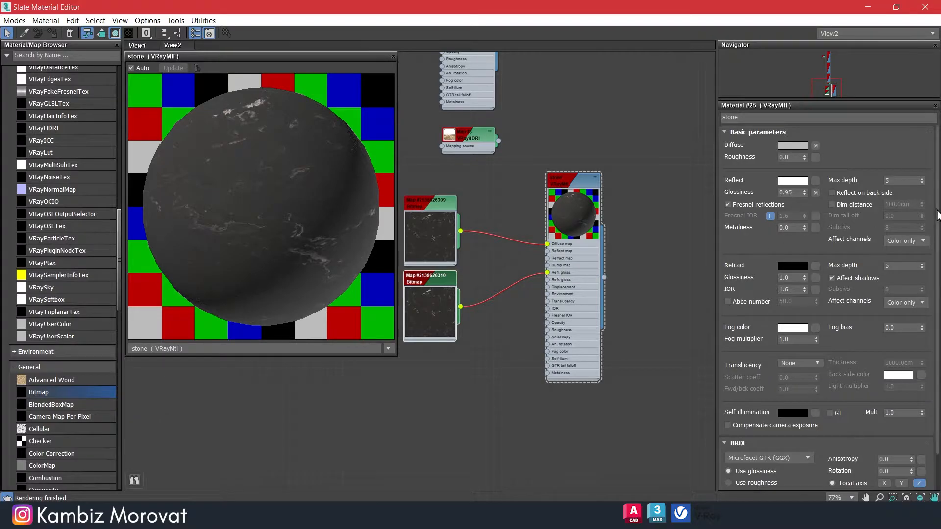
scroll(912, 294, "down", 2)
left_click(753, 442)
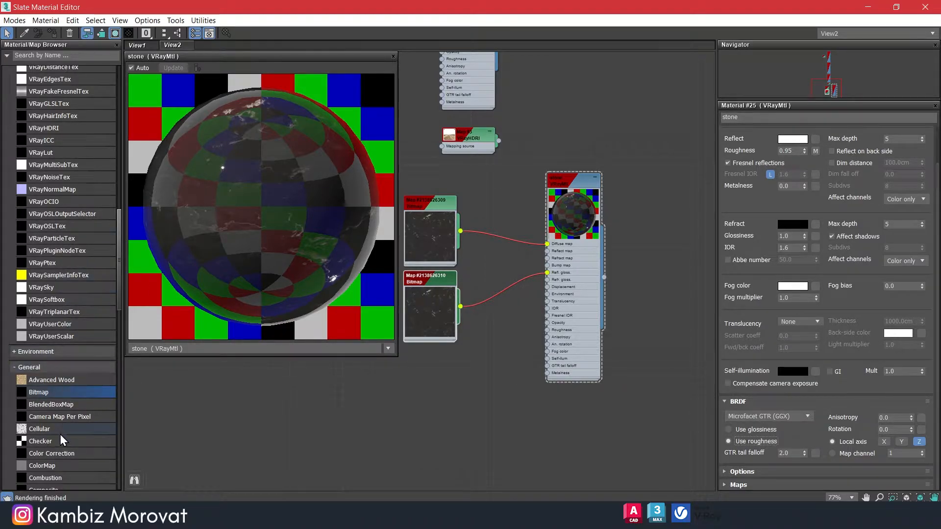
Insert a Color Correction map between the copied bitmap and the glossiness slot, with Advanced lightness and RGB Gamma/Contrast set to 2.
left_click_drag(55, 454, 174, 445)
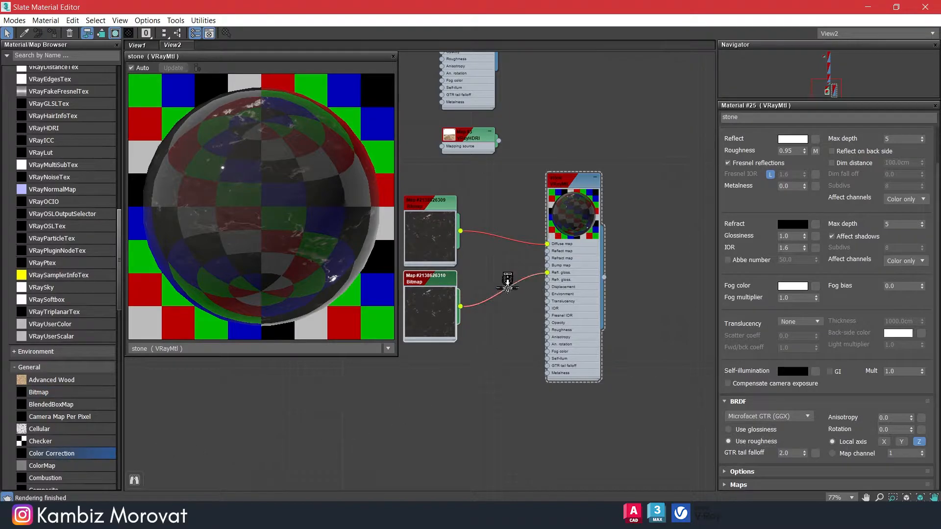
left_click_drag(508, 283, 508, 287)
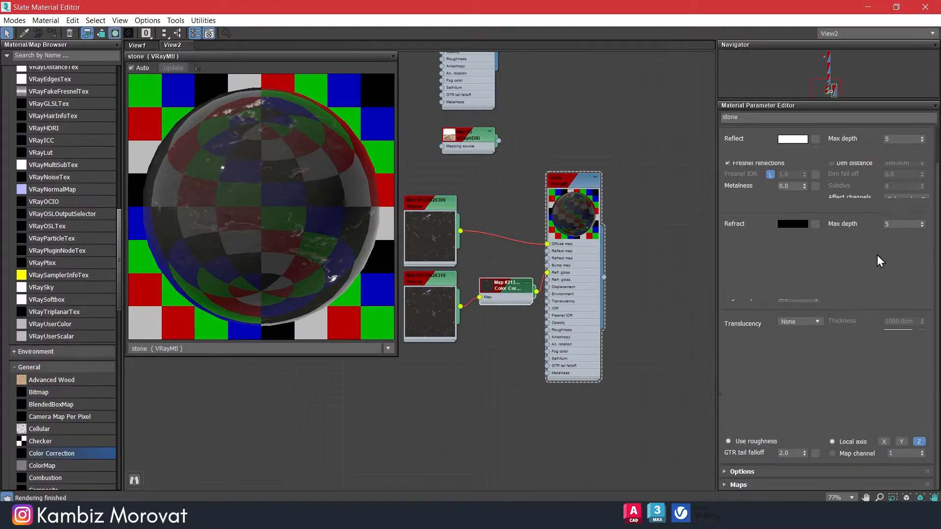
left_click(864, 349)
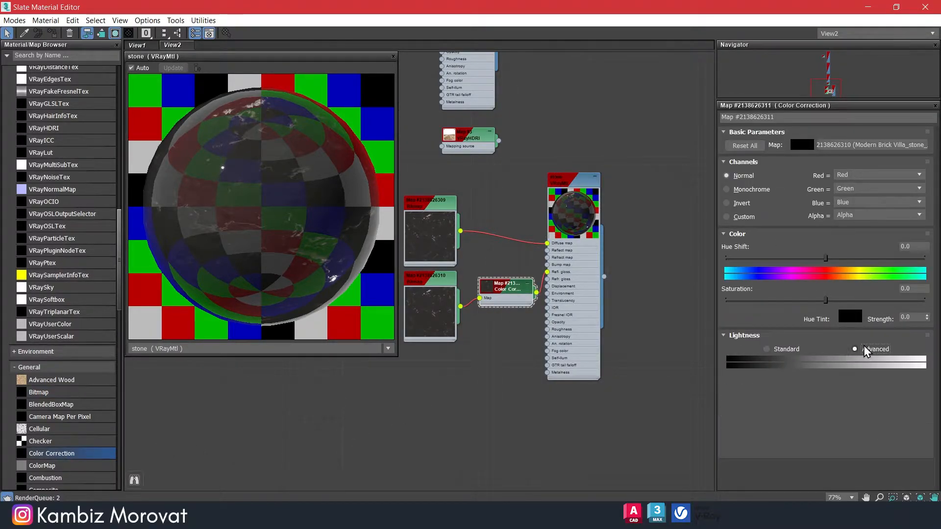
left_click(823, 396)
type("2")
key("Return")
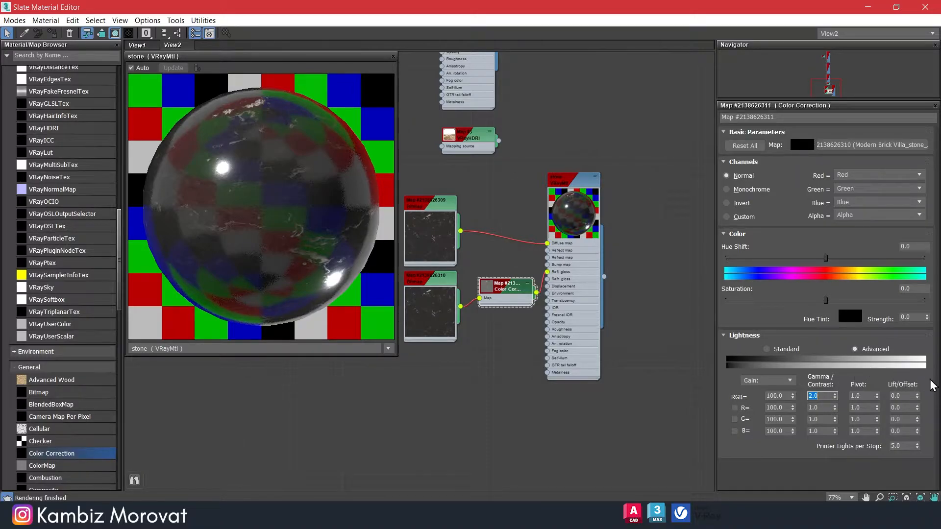
Set the stone material's diffuse roughness to 0.5.
left_click(568, 181)
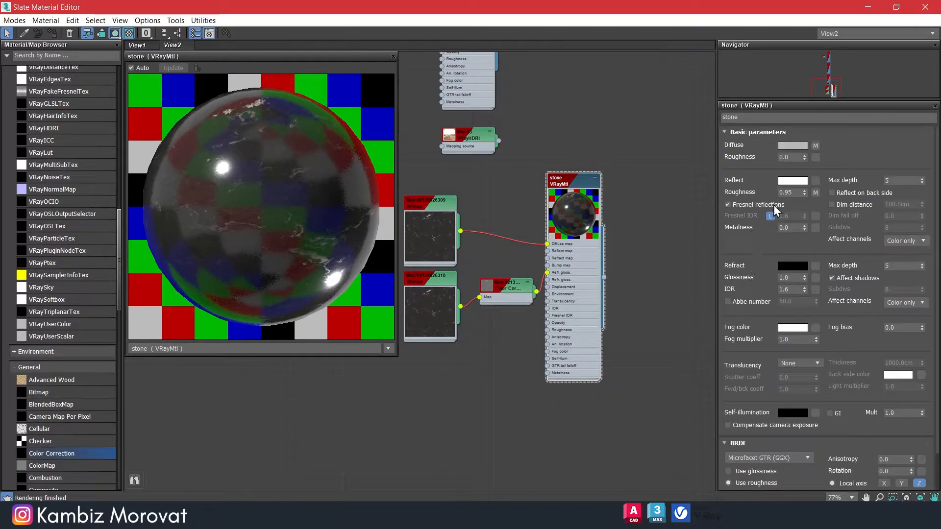
left_click_drag(797, 158, 738, 158)
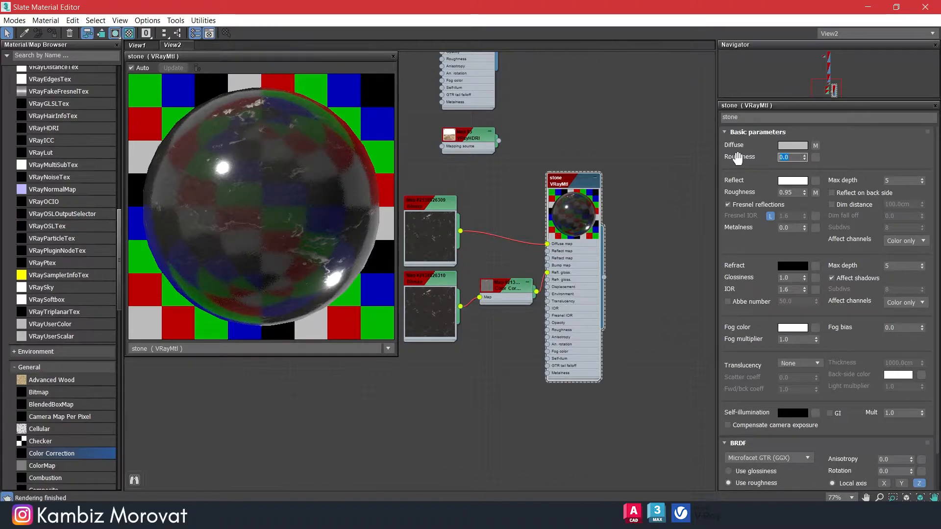
key("Return")
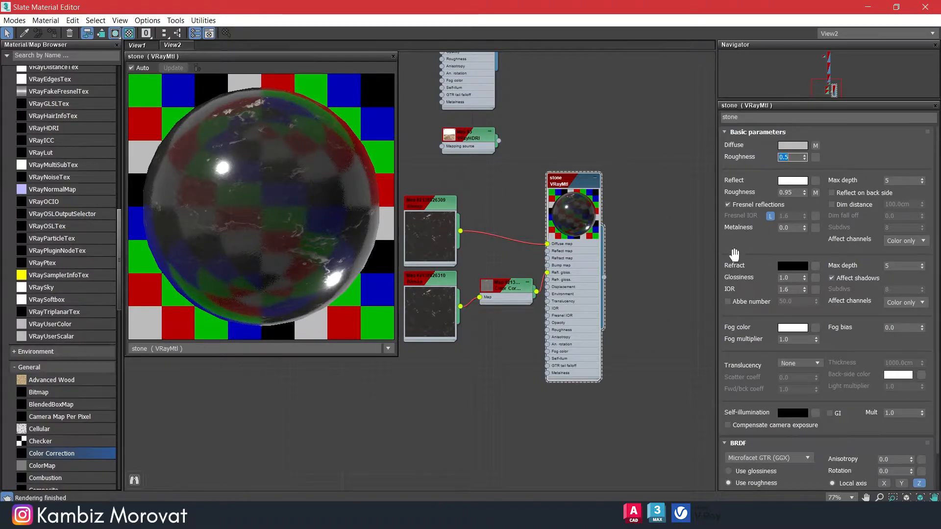
Restore the material editor to a smaller window, close the stone preview, and move the editor clear of the building in the viewport.
left_click(897, 7)
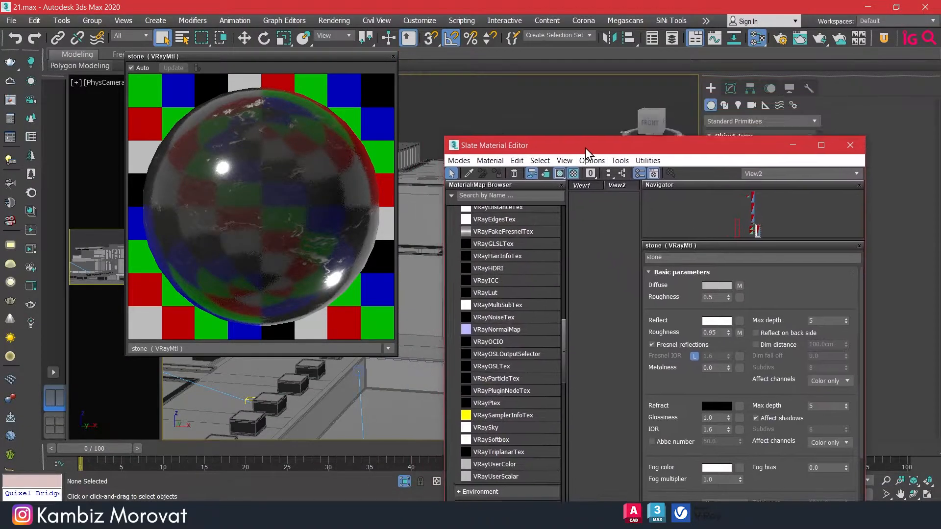
left_click(487, 104)
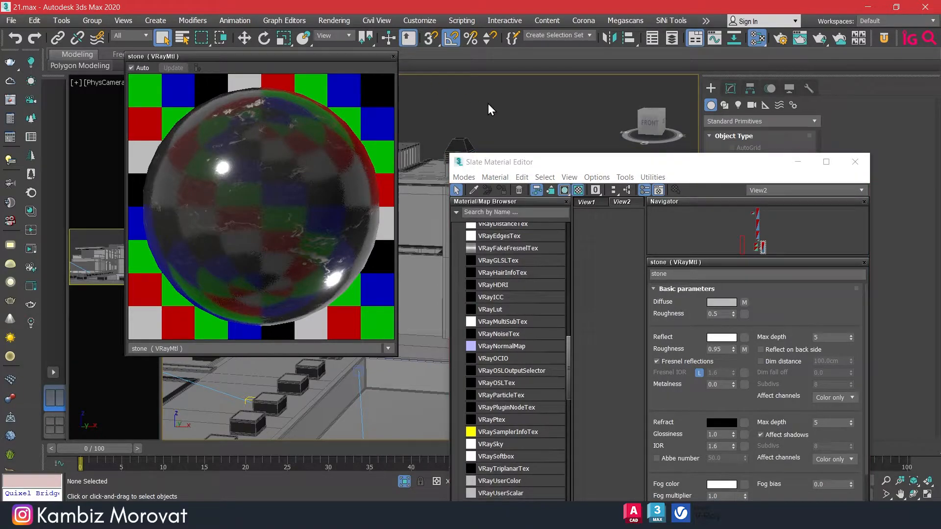
left_click(393, 56)
left_click_drag(583, 167, 608, 369)
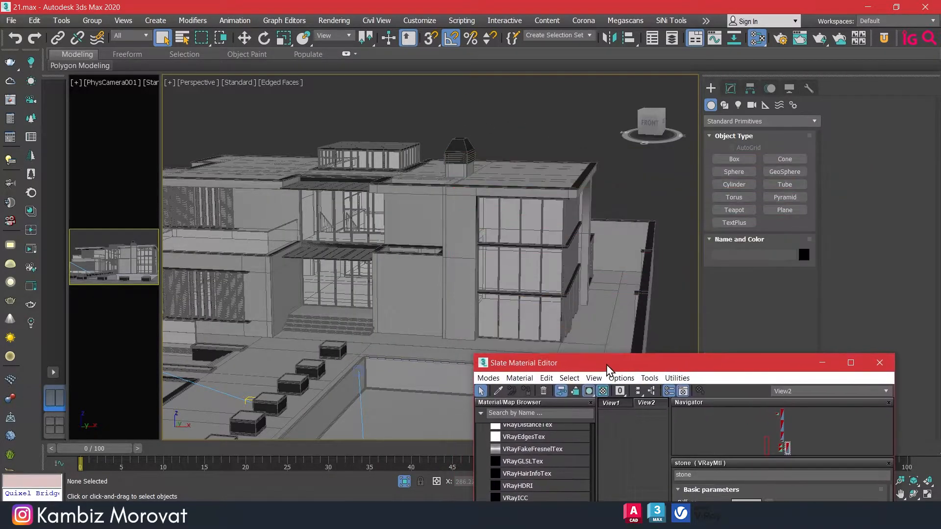
Isolate the column-and-roof frame around the tall glazed section and add a UVW Map modifier to it.
left_click(456, 235)
key("alt+q")
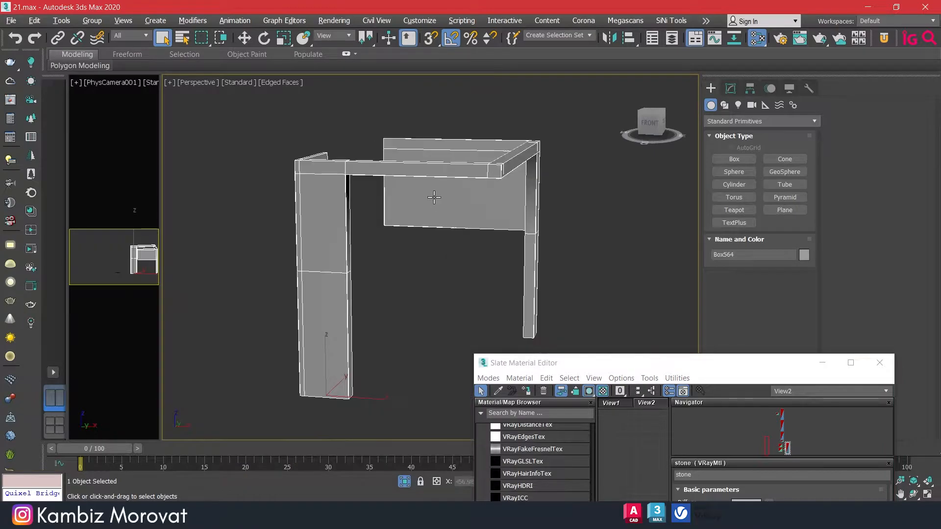
left_click(730, 89)
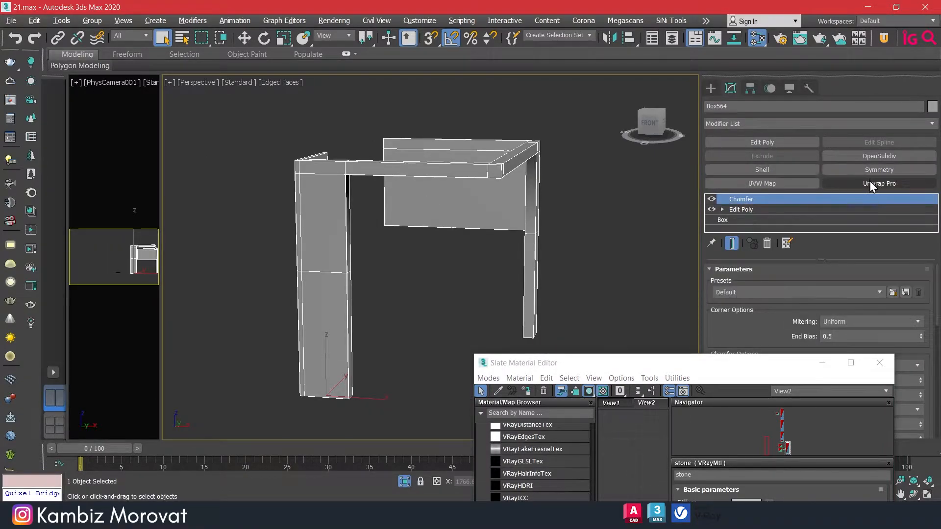
left_click(802, 184)
left_click_drag(759, 370, 550, 410)
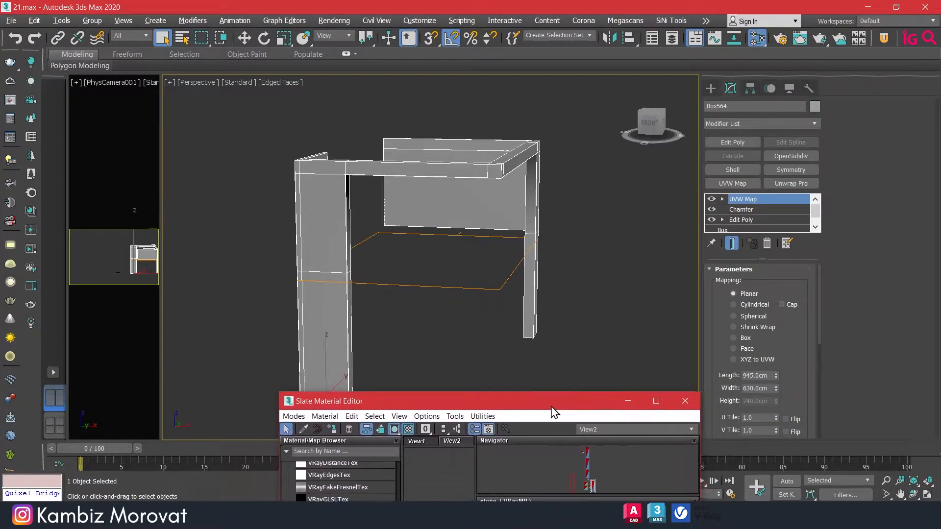
Set the frame's UVW mapping to Box and enable Real-World Map Size.
left_click(743, 337)
left_click_drag(719, 376, 729, 231)
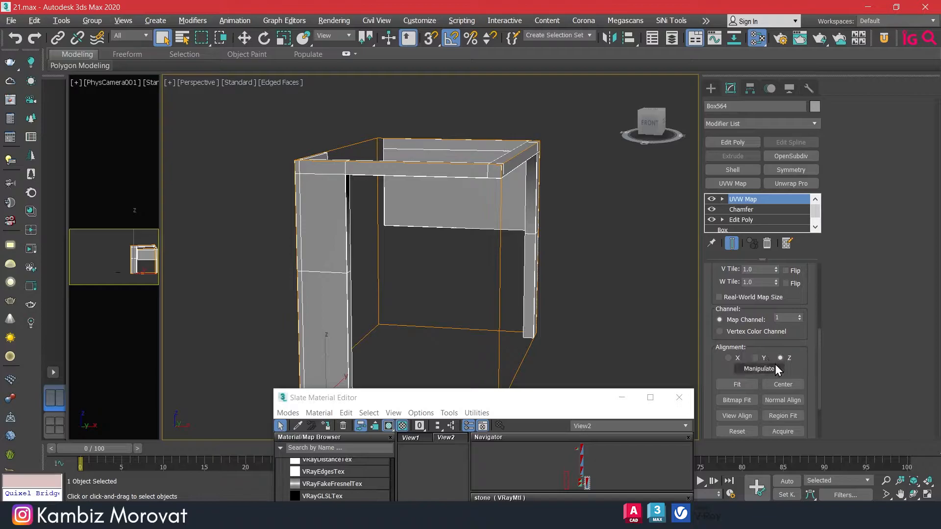
left_click(720, 297)
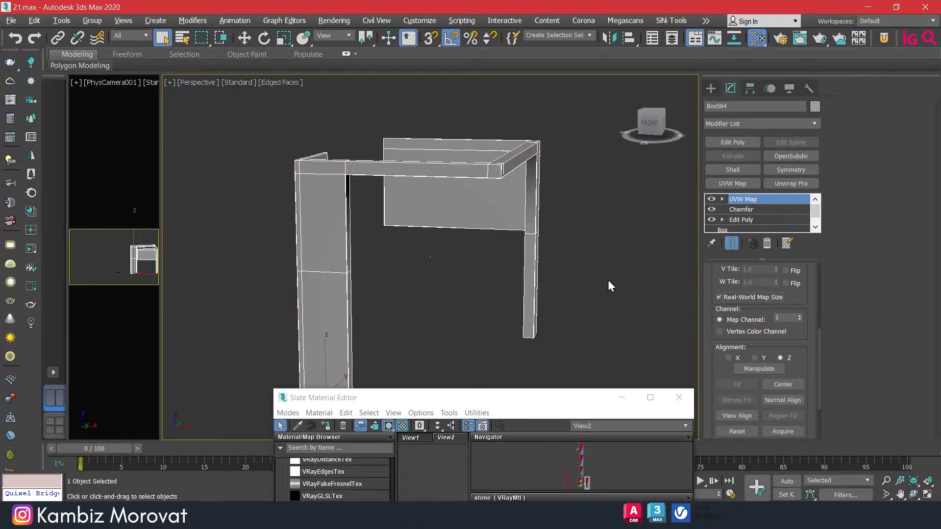
Assign the stone material to the selected frame and check its texture up close.
left_click(325, 426)
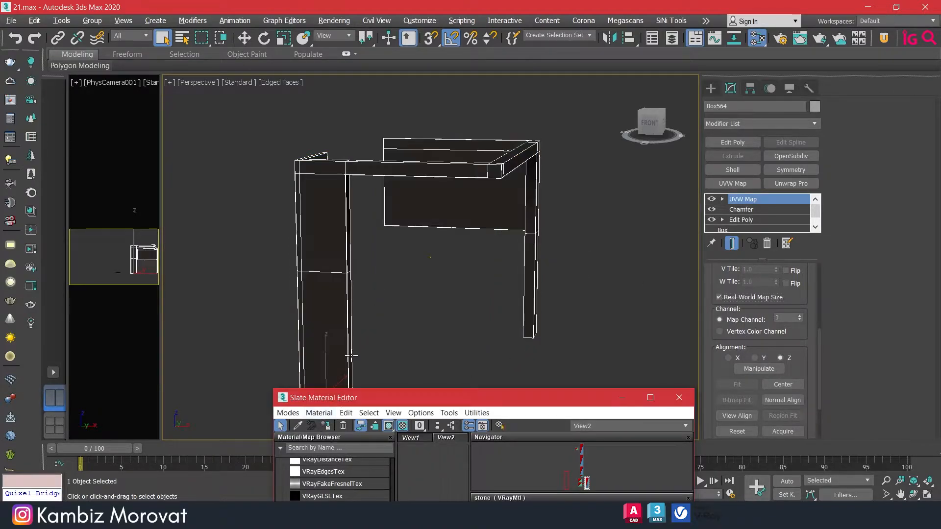
scroll(326, 199, "up", 6)
scroll(399, 226, "down", 5)
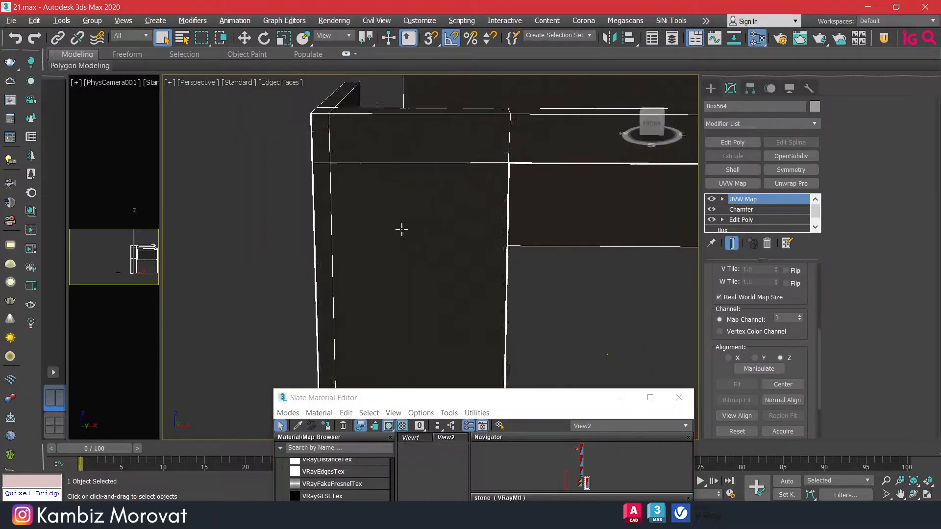
middle_click_drag(472, 216, 465, 198)
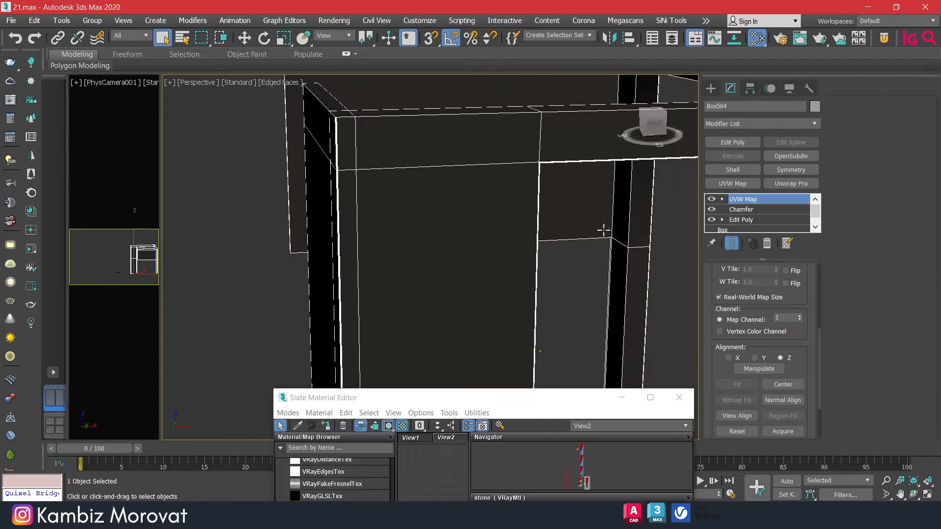
Set the diffuse stone bitmap's blur to 0.01 and its filtering to Summed Area.
left_click_drag(521, 403, 634, 158)
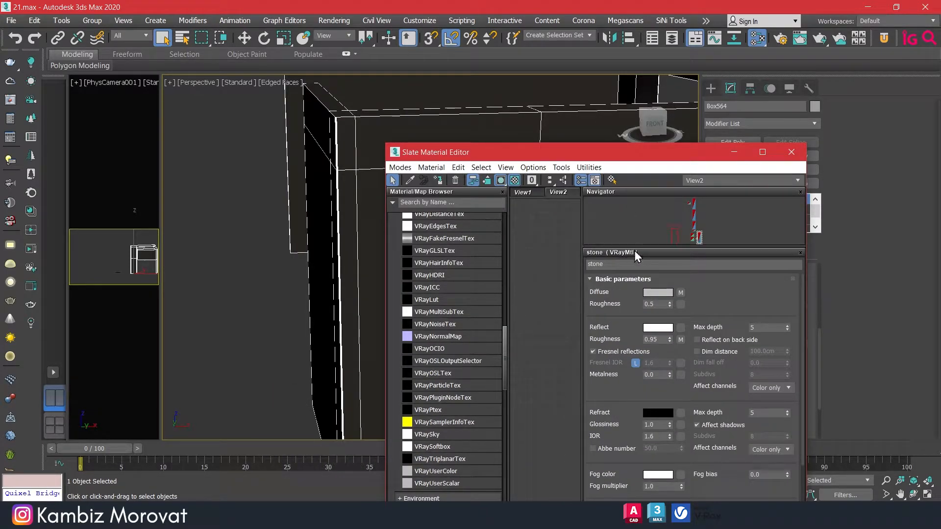
left_click(700, 242)
middle_click_drag(522, 364, 563, 306)
double_click(540, 294)
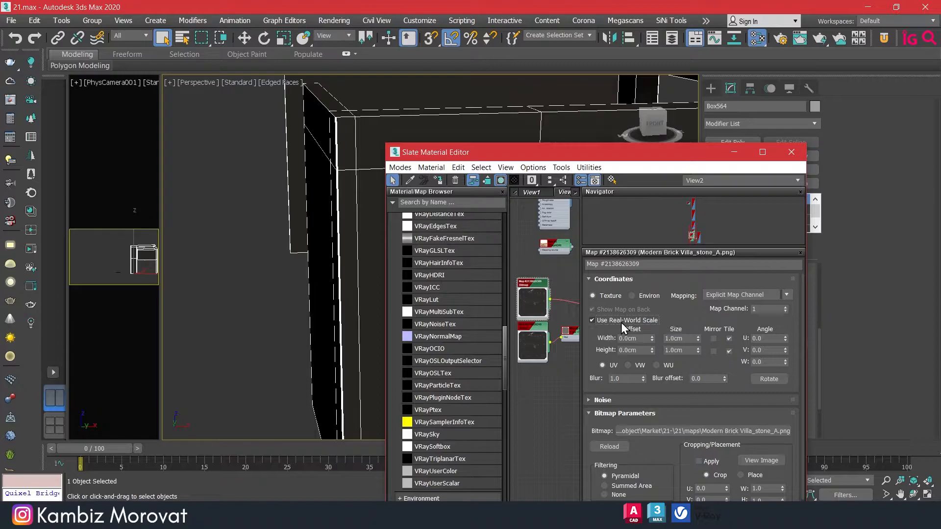
double_click(534, 334)
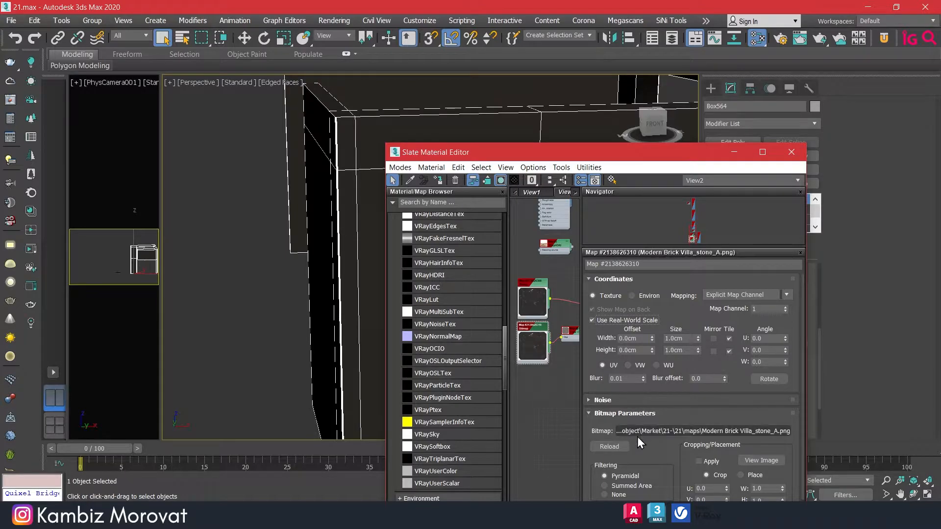
double_click(542, 300)
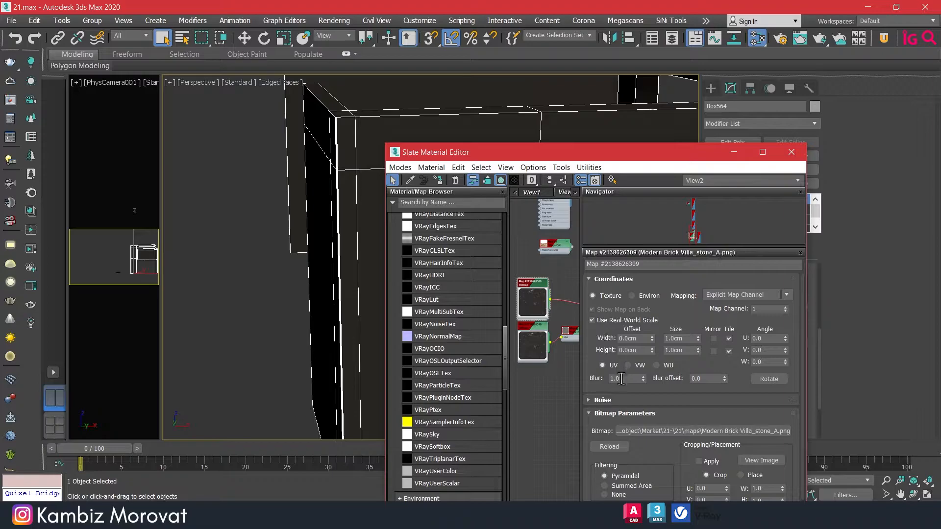
right_click(643, 378)
left_click(626, 488)
Set the diffuse stone bitmap's real-world width and height to 100 cm.
double_click(689, 340)
type("100")
key("Tab")
type("100")
key("Return")
double_click(532, 324)
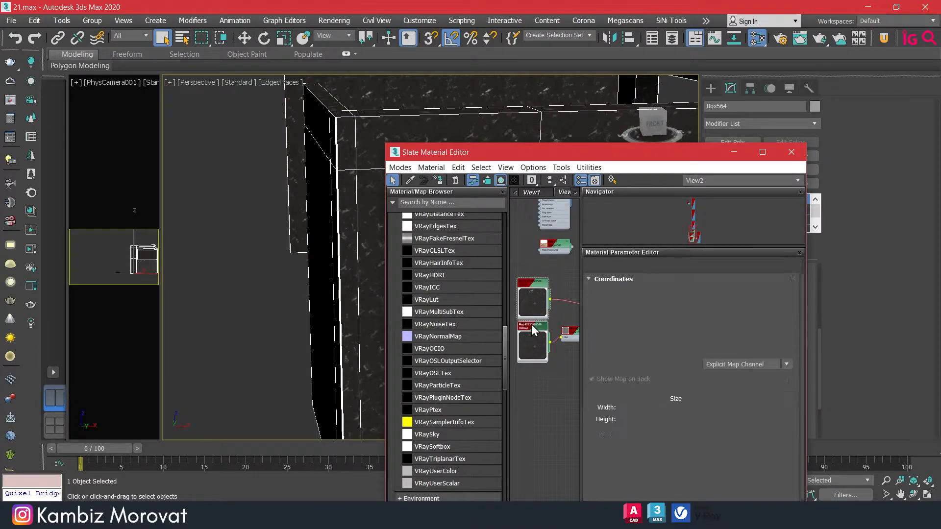
Set the diffuse stone bitmap's real-world size to 1000 cm wide and 1000 cm high.
double_click(528, 283)
left_click_drag(488, 162, 511, 176)
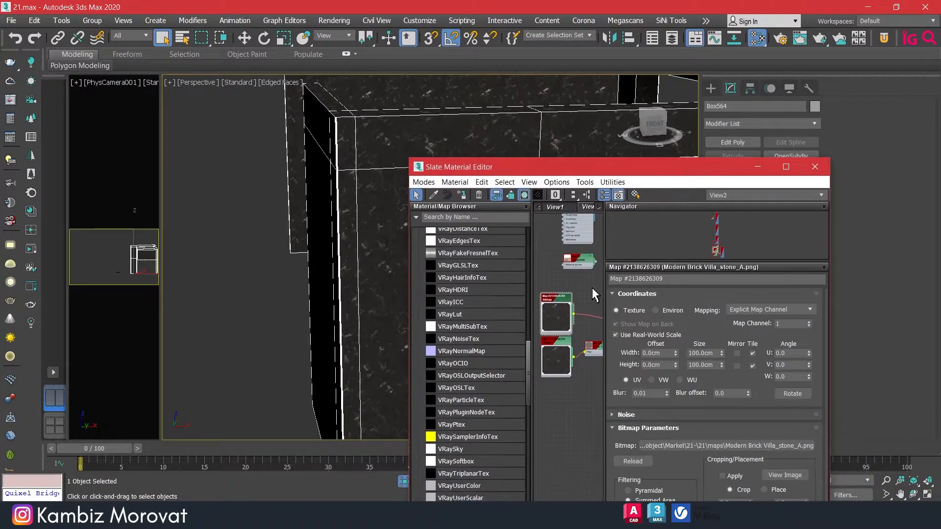
type("1000")
key("Return")
double_click(702, 365)
type("1")
left_click_drag(516, 171, 588, 397)
scroll(413, 216, "down", 10)
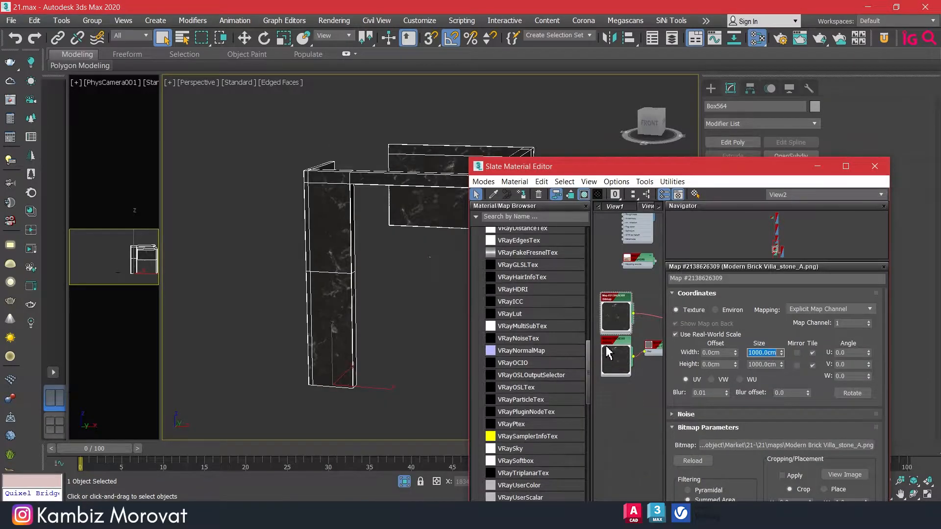
Set the roughness stone bitmap's real-world size to 1000 by 1000 cm and minimize the material editor.
double_click(611, 345)
left_click(765, 353)
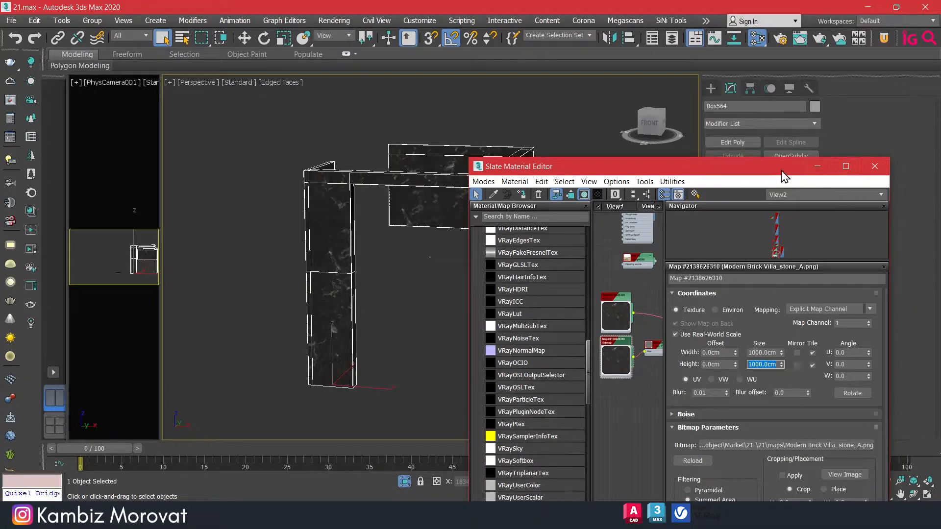
left_click(817, 166)
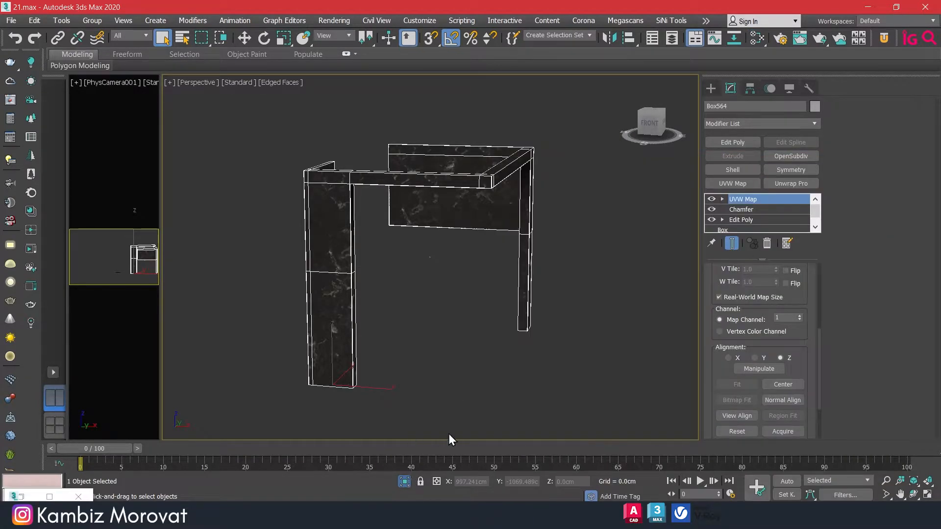
End the isolation and bring the whole villa with its trees and plants back into the perspective view.
key("alt+q")
scroll(506, 275, "down", 5)
middle_click_drag(507, 275, 393, 244, "alt")
key("z")
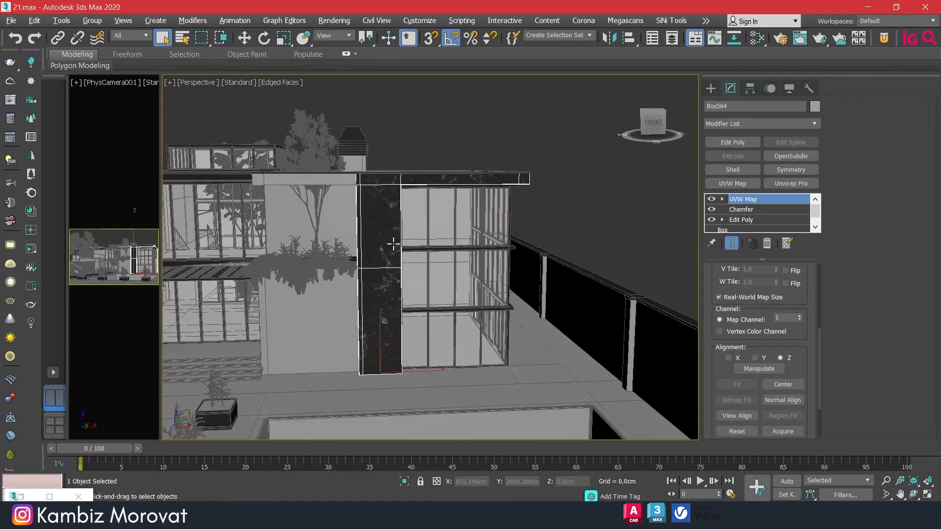
Open the V-Ray frame buffer, run an interactive render of the villa to check the stone, and stop it.
right_click(396, 277)
left_click(456, 452)
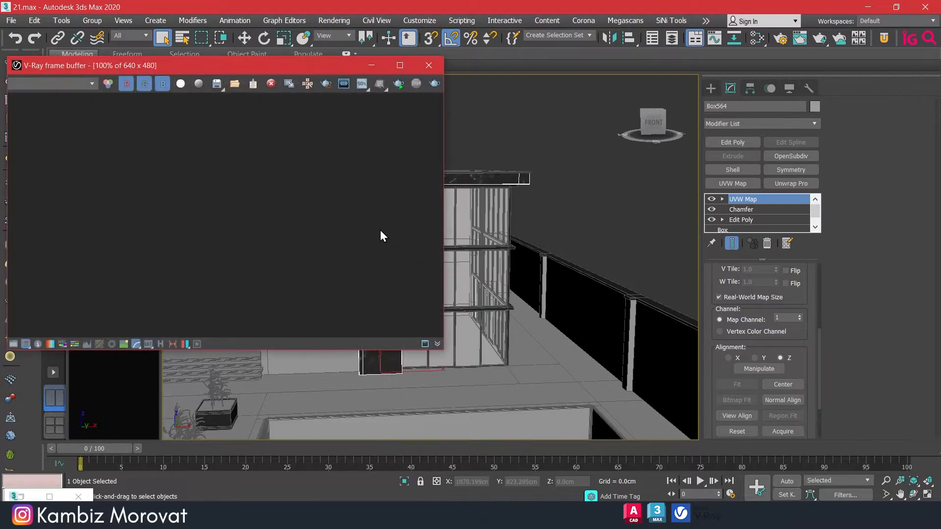
left_click(402, 84)
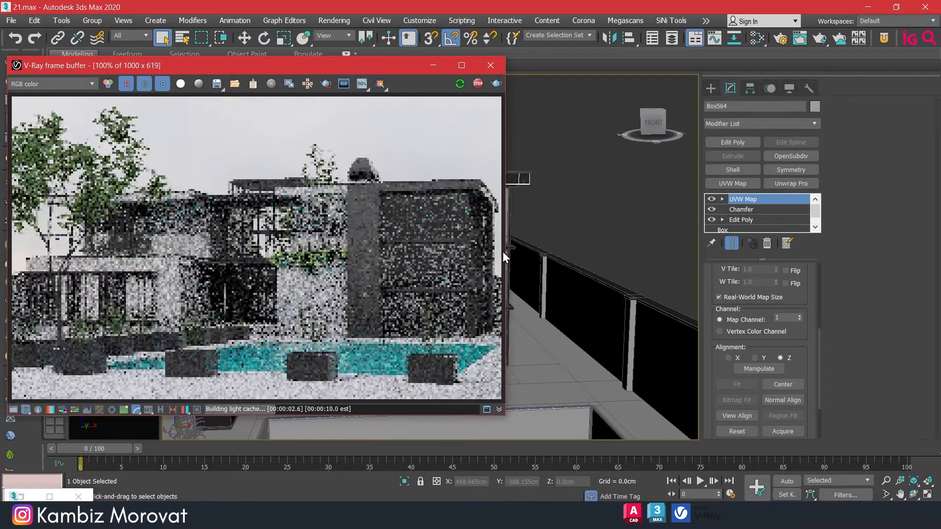
left_click_drag(322, 62, 310, 57)
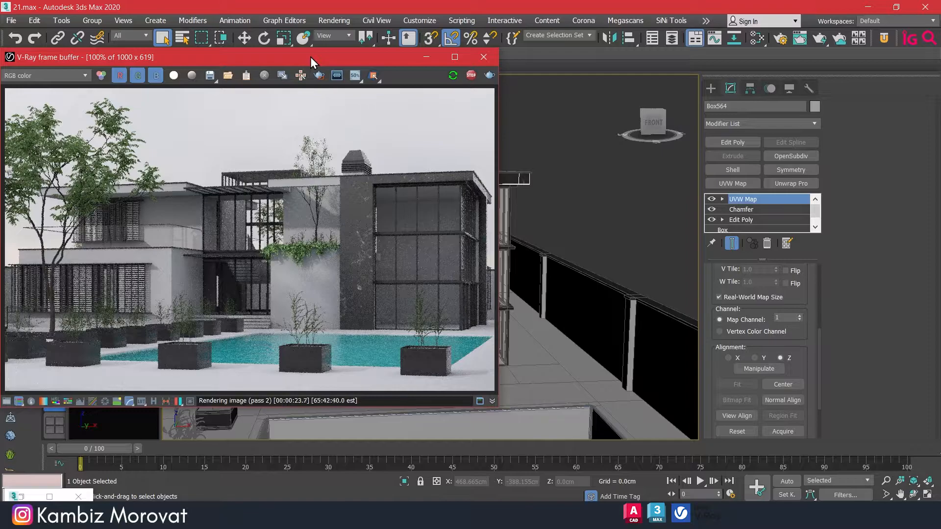
left_click(471, 75)
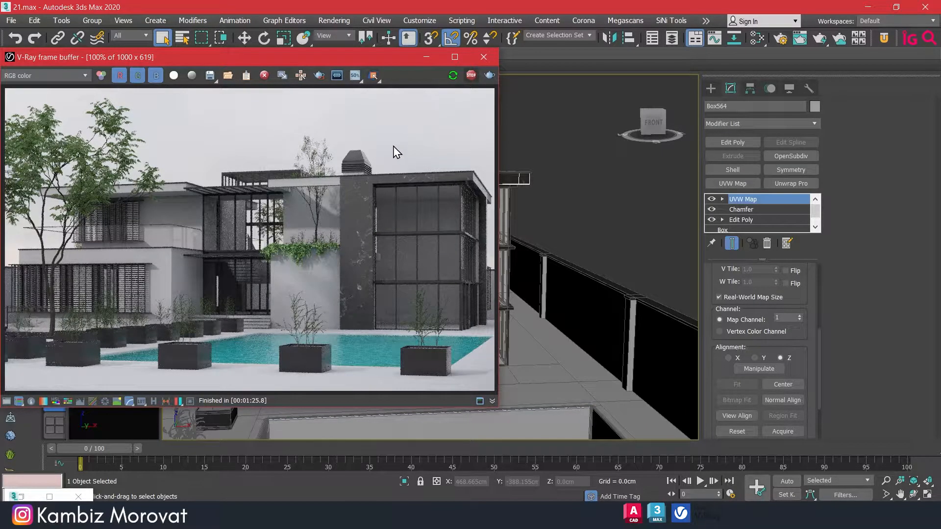
Hide the trees and plants and run the interactive render without them.
left_click_drag(396, 55, 540, 258)
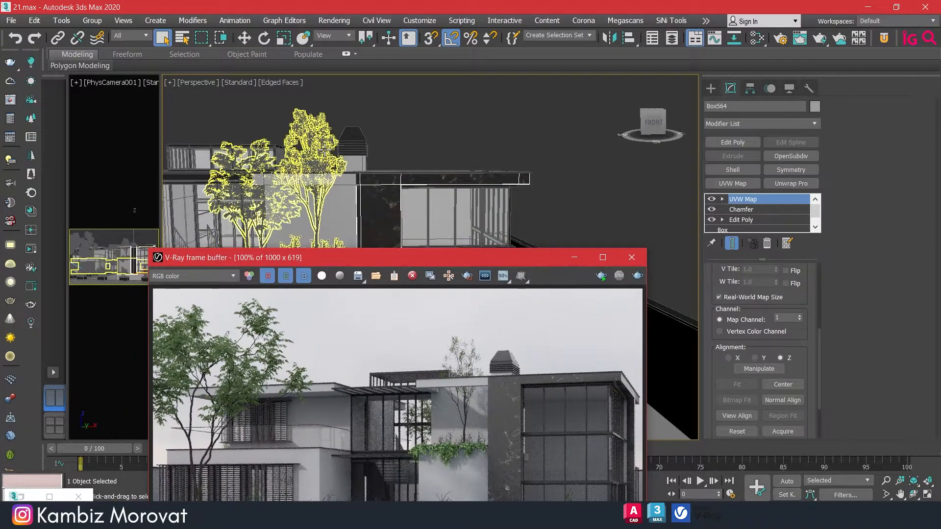
left_click(324, 149)
right_click(324, 149)
left_click(353, 99)
left_click_drag(373, 257, 262, 77)
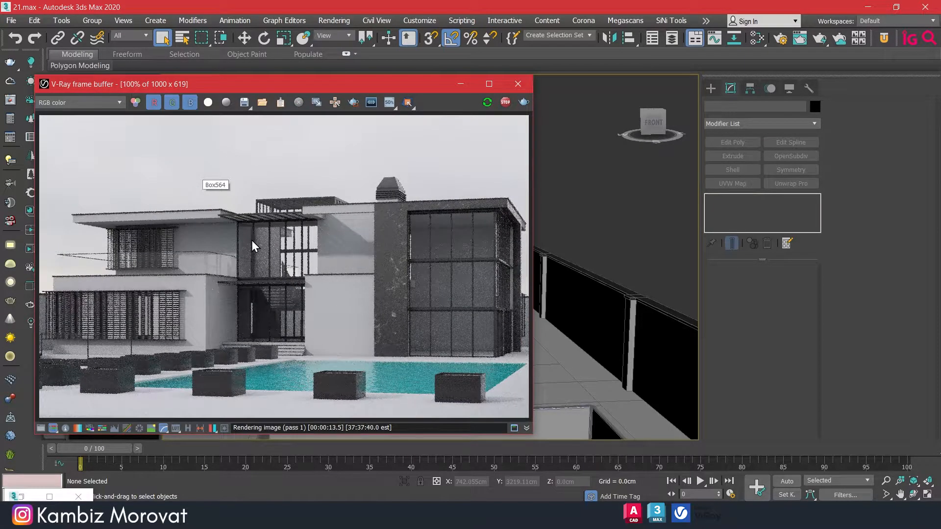
scroll(418, 211, "up", 1)
scroll(419, 205, "down", 1)
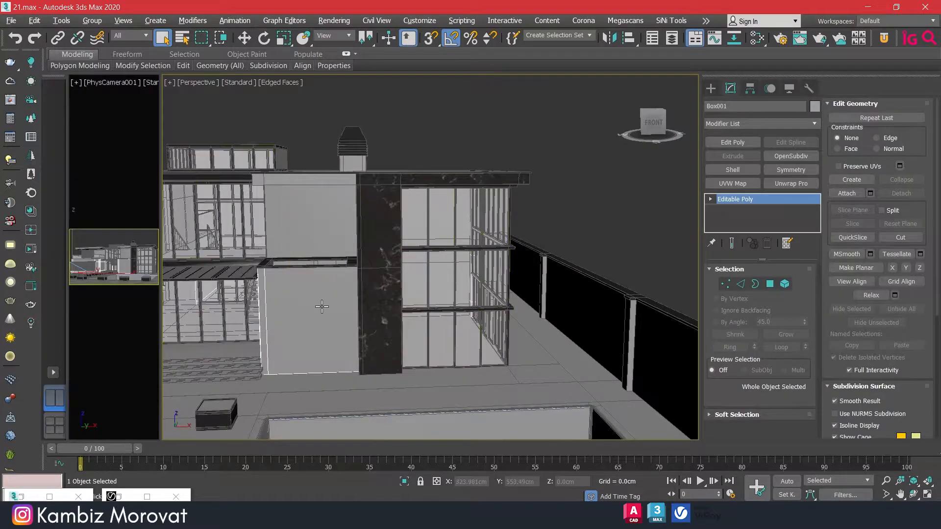
Isolate the villa's plain wall object, send it to RizomUV through the bridge in New mode, and maximize RizomUV.
key("alt+q")
middle_click_drag(455, 303, 420, 308, "alt")
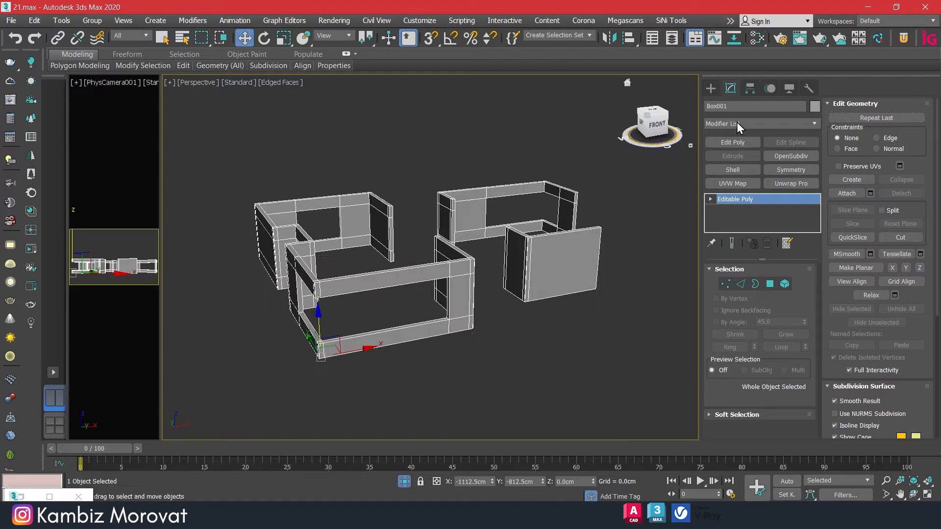
left_click(896, 40)
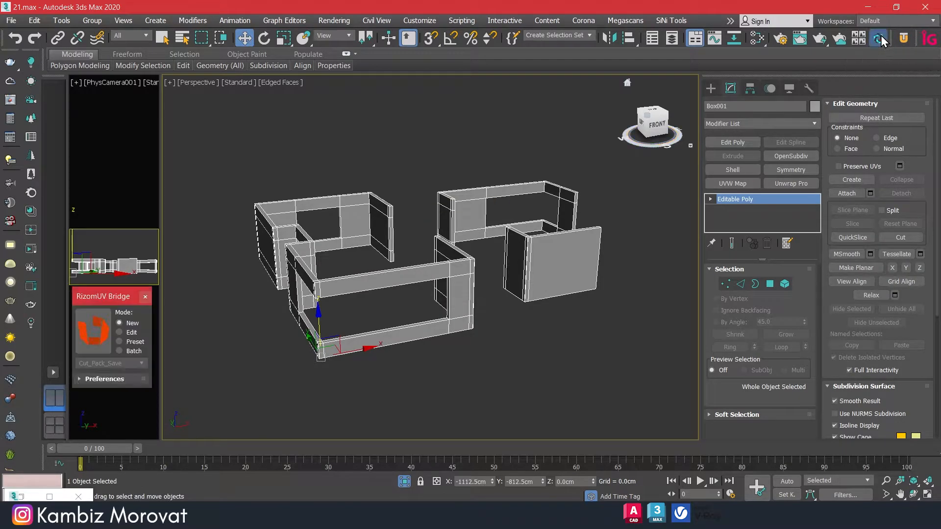
left_click(101, 327)
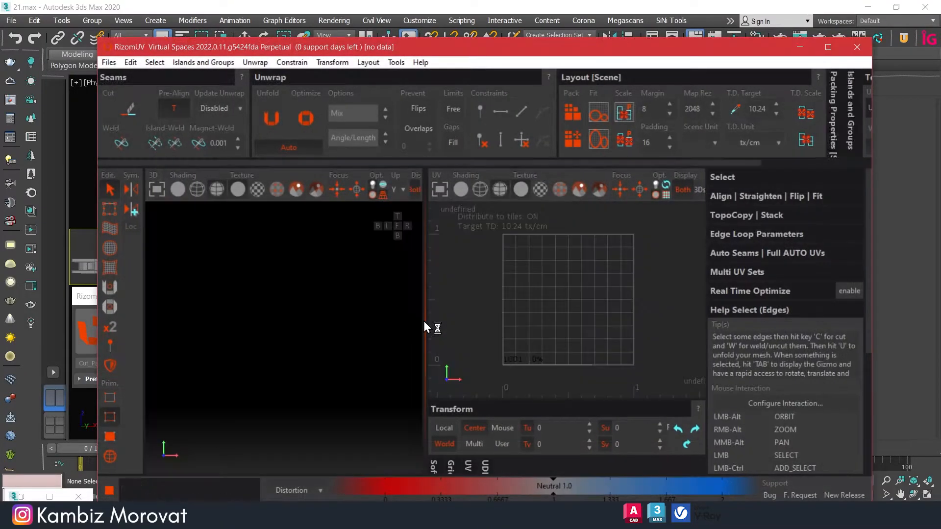
double_click(479, 54)
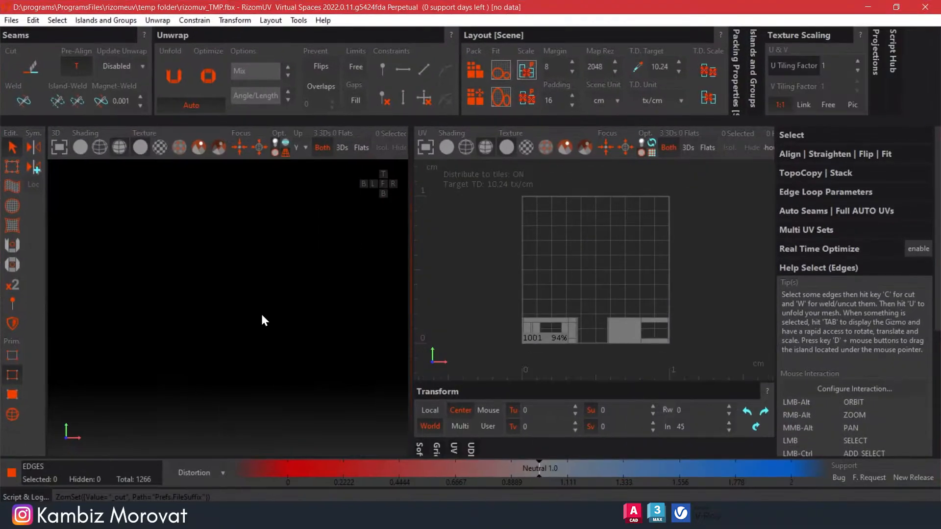
Focus the 3D view on the walls and select the top outer edges around the rounded corner of the wall frame.
scroll(261, 313, "down", 4)
left_click(239, 147)
left_click_drag(250, 265, 241, 304, "alt")
scroll(240, 299, "up", 6)
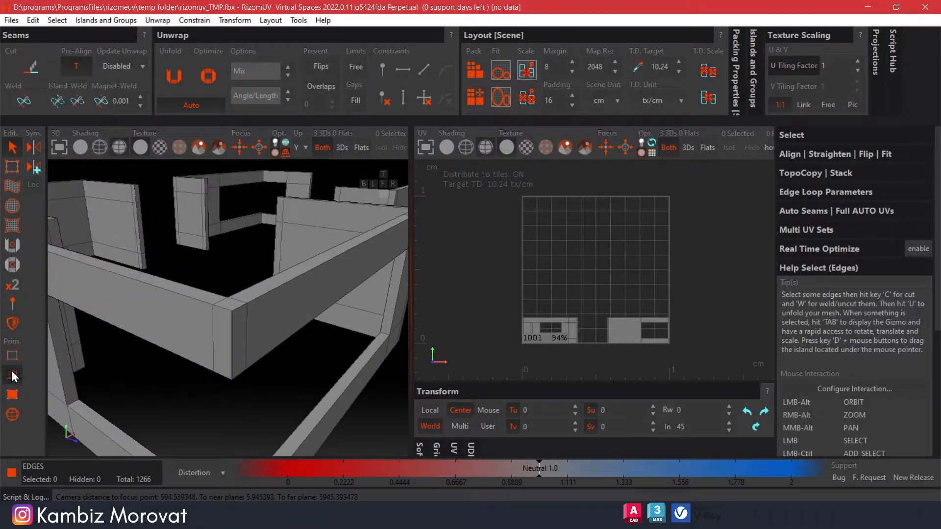
double_click(243, 306)
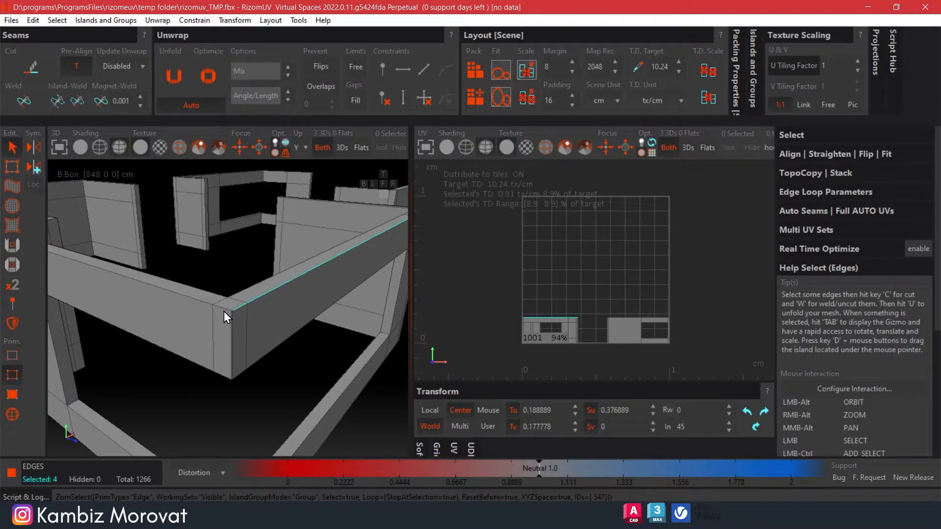
double_click(222, 309, "ctrl")
scroll(223, 309, "up", 5)
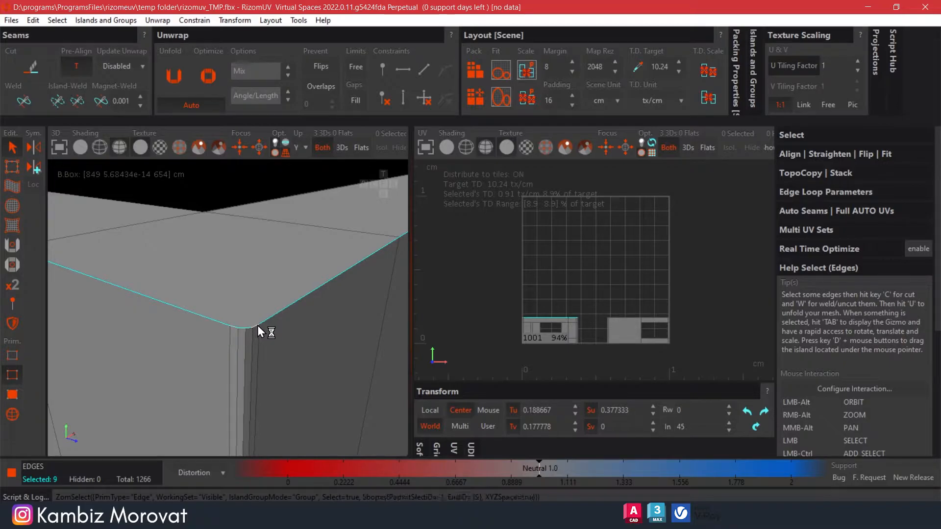
scroll(257, 355, "down", 2)
scroll(262, 346, "up", 2)
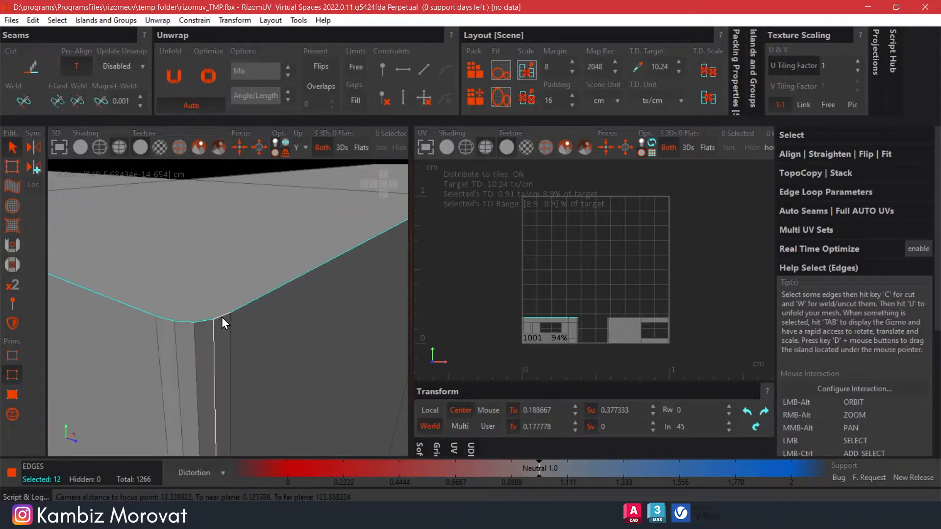
Add the lower outer edges of the frame's upper beam to the edge selection, continuing around the rounded corner.
left_click_drag(223, 316, 242, 338, "alt")
middle_click_drag(242, 338, 223, 73, "alt")
double_click(235, 419, "ctrl")
left_click_drag(236, 419, 254, 392, "alt")
middle_click_drag(254, 392, 258, 355, "alt")
scroll(258, 354, "up", 2)
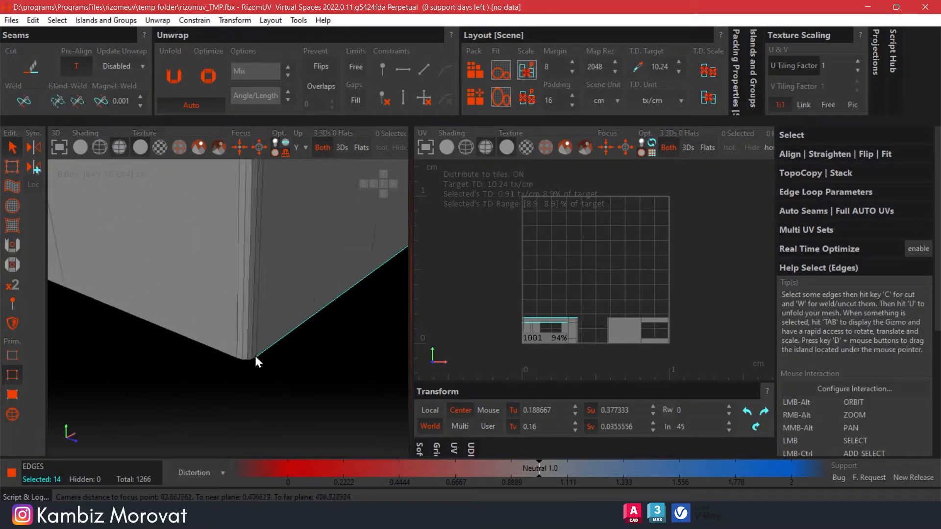
scroll(254, 357, "up", 3)
double_click(256, 367, "ctrl")
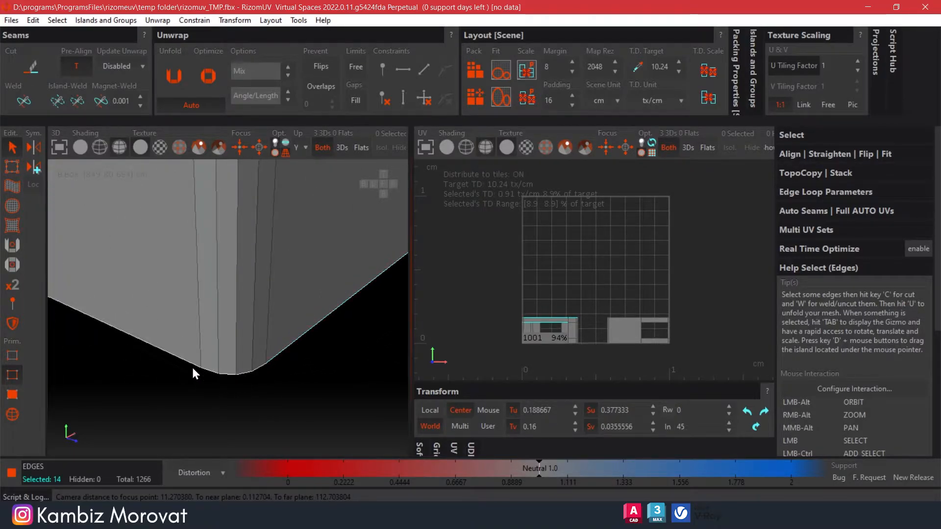
scroll(188, 363, "down", 8)
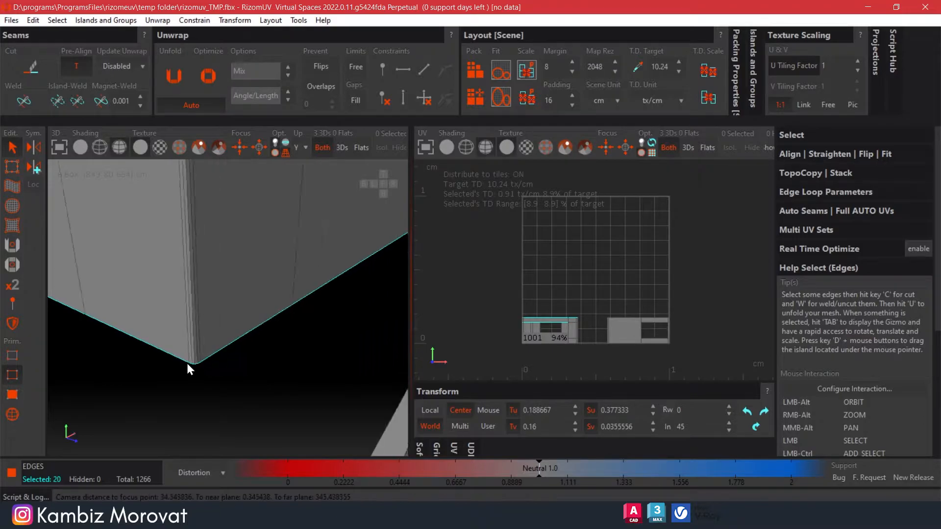
Extend the selection along the top outer edge around the rounded corner at the beam's far end.
left_click_drag(191, 365, 314, 371, "alt")
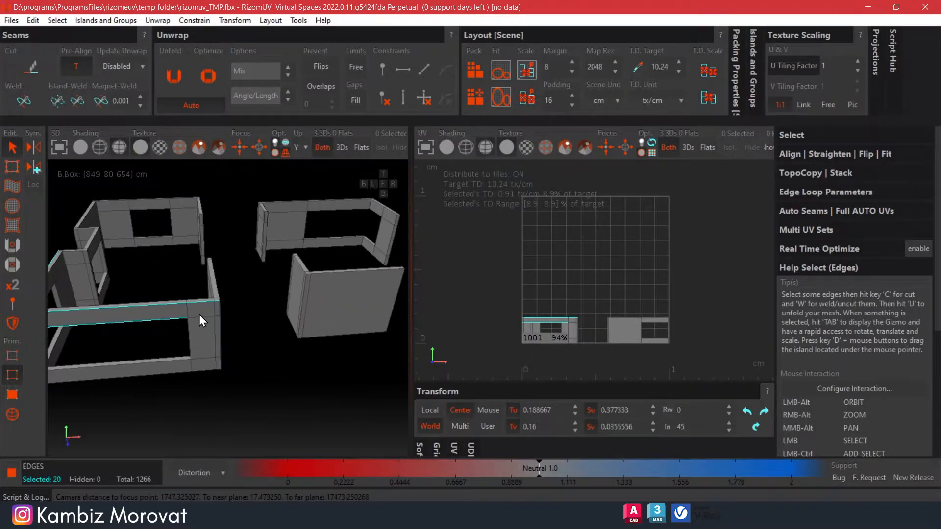
scroll(210, 304, "up", 10)
scroll(249, 293, "up", 5)
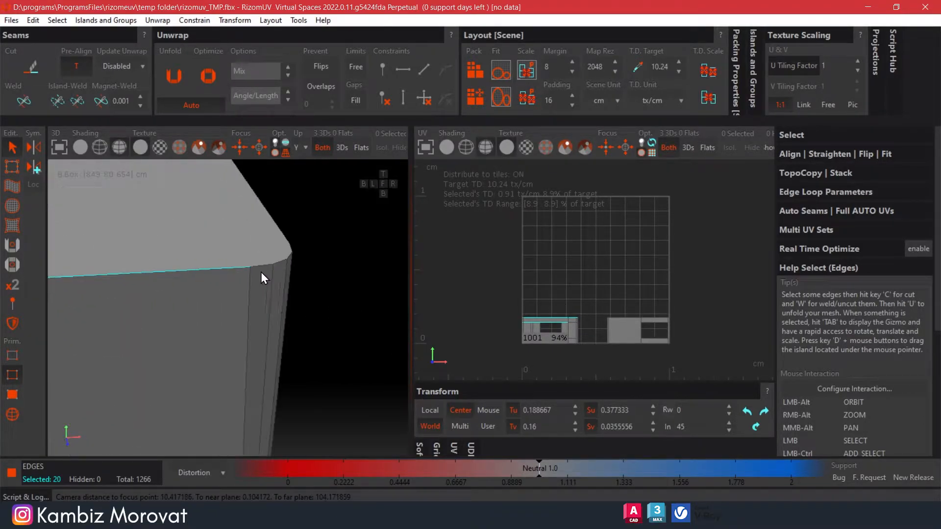
double_click(264, 266, "ctrl")
left_click_drag(265, 265, 257, 270, "alt")
scroll(256, 269, "down", 10)
left_click_drag(312, 251, 224, 253, "alt")
Add the border edges of the wall section beyond that corner to the edge selection.
double_click(257, 190, "ctrl")
double_click(243, 231, "ctrl")
double_click(265, 235, "ctrl")
left_click_drag(274, 236, 264, 206, "alt")
double_click(231, 363, "ctrl")
Refocus the 3D view on the walls and add a long outer edge of the wall frame to the selection.
key("shift+f")
left_click_drag(227, 368, 433, 456, "alt")
scroll(224, 292, "down", 10)
left_click_drag(224, 294, 345, 363, "alt")
double_click(349, 381, "ctrl")
Add the border edges around the next rounded wall corner to the selection.
left_click_drag(284, 377, 250, 304, "alt")
scroll(215, 313, "up", 8)
scroll(236, 315, "up", 5)
double_click(217, 301, "ctrl")
double_click(206, 301, "ctrl")
scroll(206, 301, "down", 5)
scroll(296, 324, "up", 5)
double_click(195, 298, "ctrl")
scroll(194, 298, "down", 6)
Add the adjoining outer border edge of the wall frame to the selection.
left_click_drag(195, 297, 324, 307, "alt")
scroll(191, 312, "up", 5)
double_click(269, 290, "ctrl")
scroll(269, 290, "down", 5)
left_click_drag(268, 290, 167, 272, "alt")
scroll(183, 290, "down", 4)
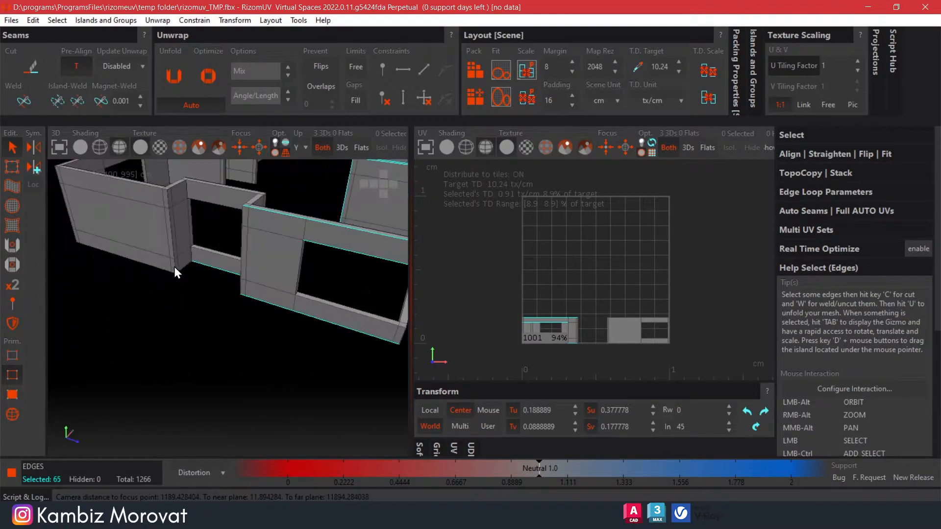
Extend the selection along the bottom edges of the wall block beside the window frame.
scroll(168, 273, "up", 5)
double_click(162, 300, "ctrl")
scroll(161, 305, "up", 7)
middle_click_drag(161, 305, 296, 298, "alt")
double_click(114, 290, "ctrl")
scroll(114, 294, "down", 12)
Add the bottom outer edges around the wall block's rounded corner to the selection.
left_click_drag(122, 336, 209, 301, "alt")
scroll(216, 314, "up", 10)
double_click(245, 360, "ctrl")
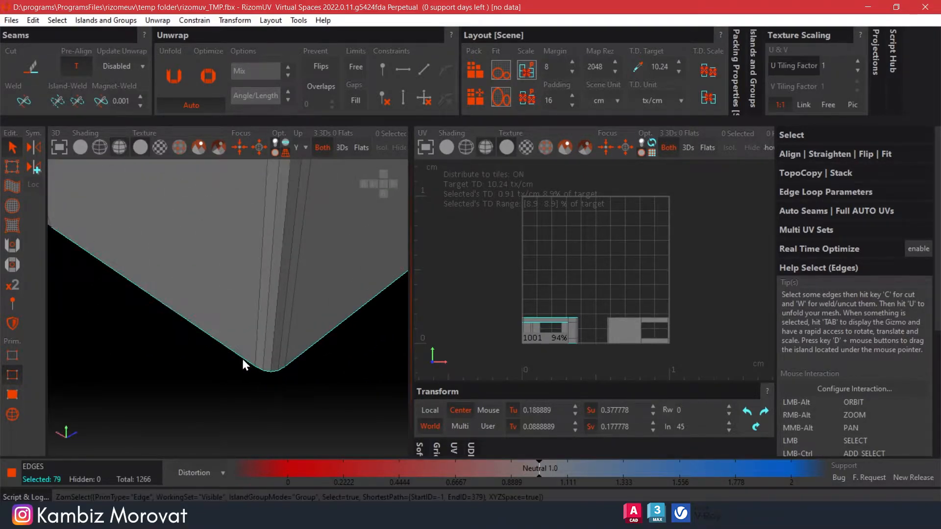
double_click(245, 360, "ctrl")
scroll(245, 362, "down", 12)
Continue the edge selection along the remaining border edges of the neighbouring walls.
left_click_drag(226, 376, 275, 360, "alt")
scroll(293, 340, "up", 12)
double_click(276, 340, "ctrl")
scroll(274, 338, "down", 12)
scroll(271, 289, "up", 8)
double_click(271, 287, "ctrl")
Add the small edges of the rounded wall corner and the long edge connected to them to the selection.
left_click_drag(296, 225, 215, 289, "alt")
scroll(186, 256, "up", 10)
double_click(240, 249, "ctrl")
left_click(214, 266, "ctrl")
left_click(226, 265, "ctrl")
left_click(233, 257, "ctrl")
double_click(238, 246, "ctrl")
scroll(238, 246, "down", 6)
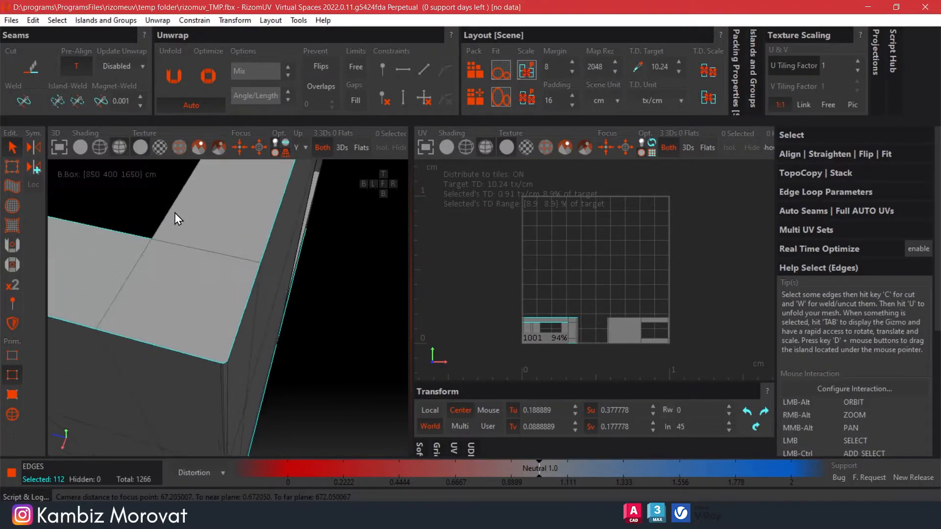
Add the inner top edge of the wall and the short edges at its next corner to the selection.
double_click(171, 210, "ctrl")
scroll(177, 216, "down", 6)
left_click_drag(237, 264, 282, 213, "alt")
scroll(257, 244, "up", 10)
left_click(240, 277, "ctrl")
left_click(272, 277, "ctrl")
double_click(284, 268, "ctrl")
Add the top outer edges around the rounded corner of the adjoining wall to the selection.
scroll(280, 260, "down", 6)
scroll(251, 208, "down", 4)
scroll(247, 202, "up", 10)
scroll(248, 296, "up", 5)
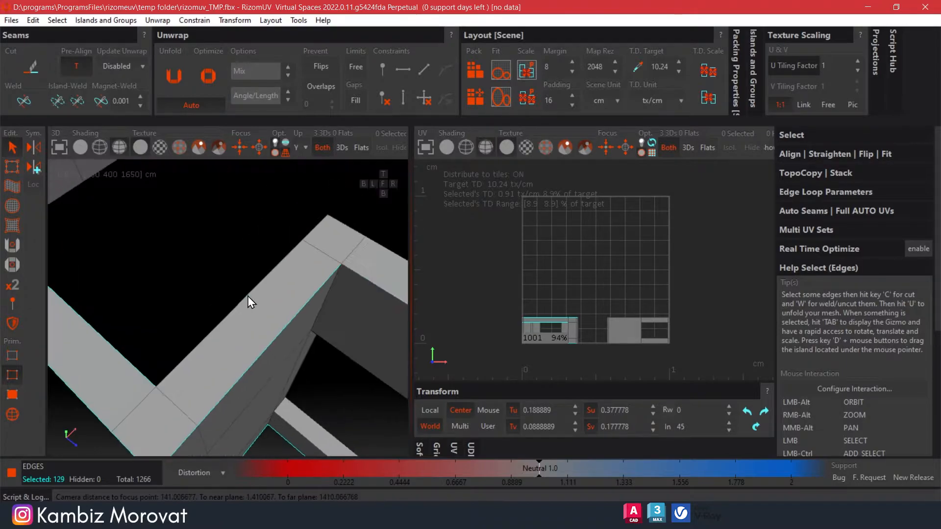
left_click_drag(363, 260, 258, 306, "alt")
scroll(240, 333, "up", 8)
double_click(314, 343, "ctrl")
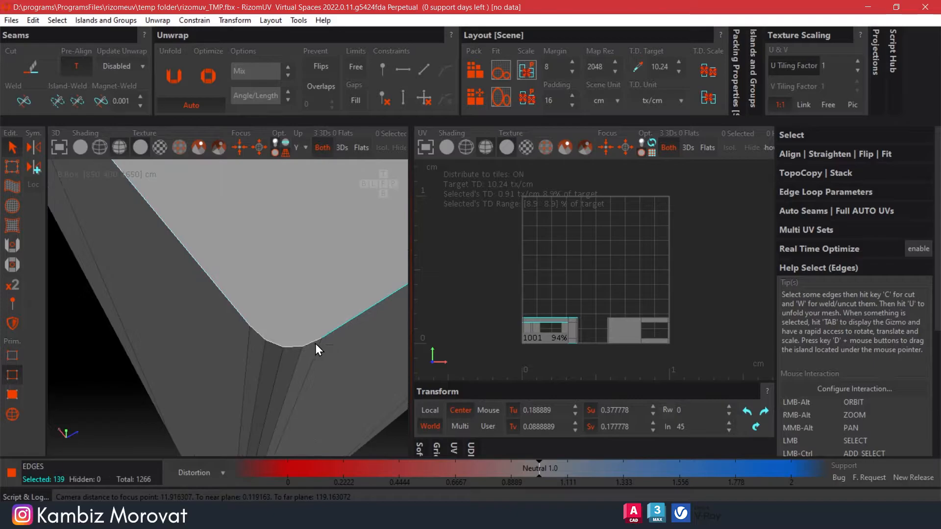
scroll(312, 341, "down", 4)
Add the inner edges of the frame opening, along its upright side and lower rail, to the selection.
scroll(295, 313, "down", 10)
left_click_drag(331, 226, 296, 234, "alt")
scroll(296, 234, "up", 3)
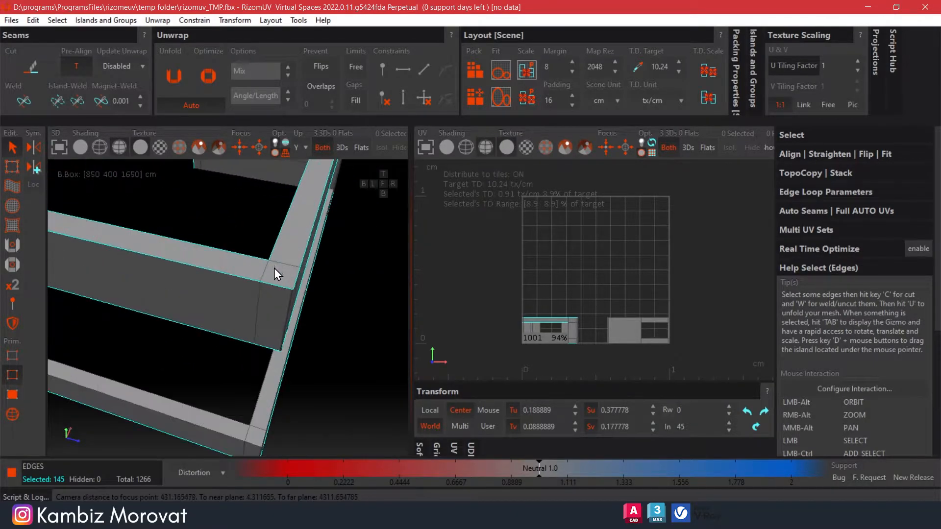
left_click_drag(275, 267, 205, 253, "alt")
scroll(326, 225, "up", 10)
left_click_drag(326, 225, 326, 246, "alt")
double_click(320, 267, "ctrl")
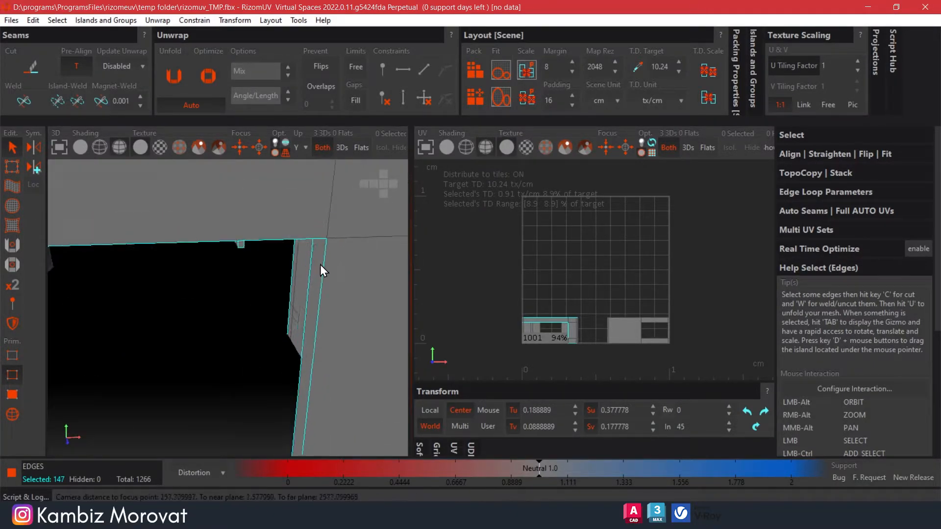
scroll(296, 390, "up", 3)
scroll(292, 358, "down", 5)
scroll(279, 339, "up", 3)
double_click(261, 346, "ctrl")
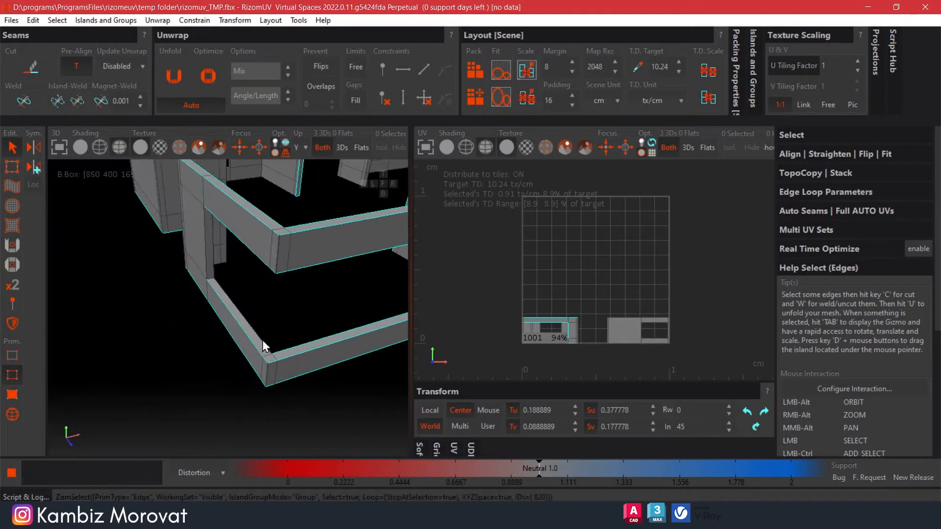
Add the missing short edges at the corners of the frame's opening to the selection.
scroll(214, 263, "down", 5)
left_click_drag(270, 190, 266, 271, "alt")
scroll(267, 270, "up", 3)
scroll(343, 304, "down", 3)
scroll(348, 324, "up", 5)
left_click(348, 324, "ctrl")
scroll(319, 387, "down", 5)
scroll(262, 345, "up", 4)
scroll(210, 329, "up", 4)
scroll(246, 333, "down", 4)
scroll(276, 367, "up", 3)
left_click(276, 367, "ctrl")
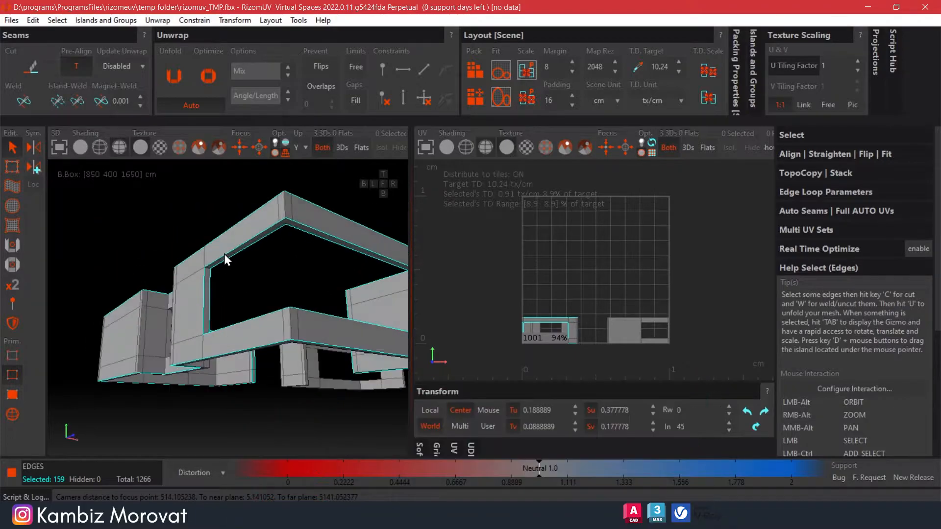
Add the remaining short edges on the underside of the upper beam to the selection.
scroll(241, 265, "up", 3)
left_click(257, 274, "ctrl")
scroll(151, 325, "up", 3)
scroll(168, 273, "up", 2)
left_click(168, 275, "ctrl")
scroll(176, 304, "down", 5)
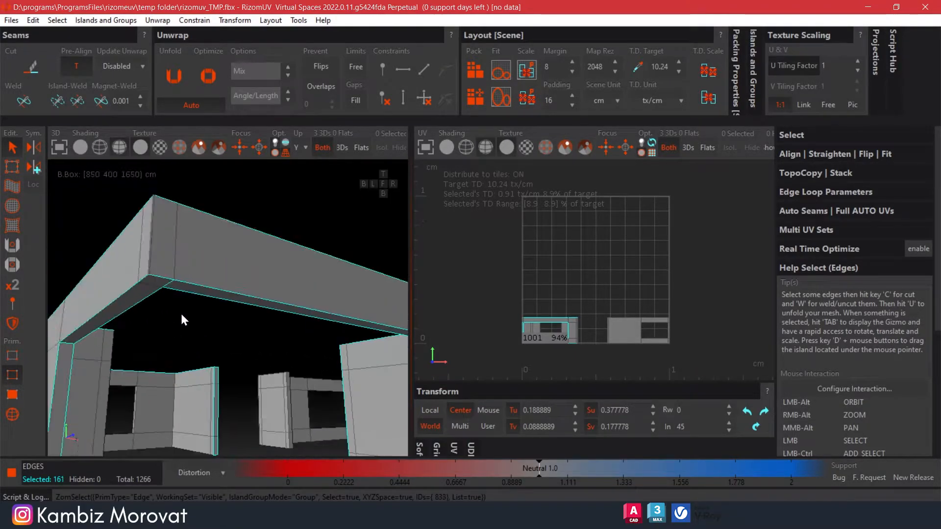
Complete the selection around the wall frame's rails and cut seams along all selected edges.
scroll(198, 339, "up", 6)
scroll(270, 328, "down", 5)
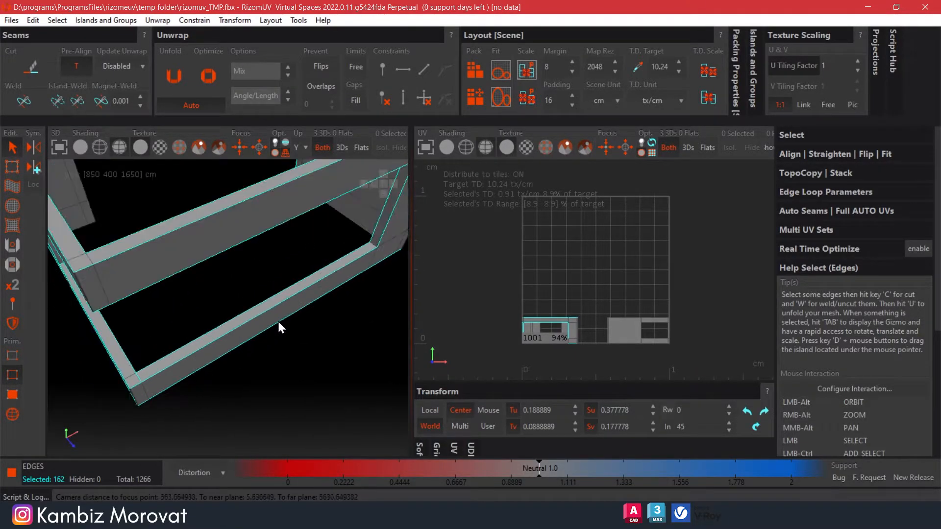
scroll(327, 312, "up", 5)
left_click(307, 294, "ctrl")
left_click_drag(307, 294, 229, 357, "alt")
key("c")
Select the remaining connecting edges at the wall ends and corners and cut them as seams.
left_click_drag(305, 338, 192, 331, "alt")
scroll(191, 220, "up", 3)
left_click(200, 313)
scroll(200, 313, "up", 2)
left_click(199, 307, "ctrl")
left_click(206, 238, "ctrl")
left_click_drag(212, 256, 169, 314, "alt")
left_click(263, 267, "ctrl")
left_click(262, 274, "ctrl")
left_click(159, 287, "ctrl")
left_click_drag(175, 262, 237, 402, "alt")
left_click(202, 292, "ctrl")
scroll(198, 369, "down", 2)
key("c")
Select three more uncut edges on the neighbouring wall section and cut them as seams.
scroll(244, 331, "up", 4)
left_click(132, 296)
scroll(132, 296, "down", 4)
left_click(172, 254, "ctrl")
left_click(364, 269, "ctrl")
key("c")
Select the uncut connecting edges across the remaining wall sections and cut them as seams.
scroll(304, 281, "down", 5)
left_click(241, 149)
scroll(309, 374, "up", 3)
left_click(309, 374)
left_click(381, 357, "ctrl")
left_click_drag(382, 357, 113, 336, "alt")
left_click(237, 365, "ctrl")
scroll(246, 384, "up", 4)
left_click(246, 382, "ctrl")
scroll(248, 383, "down", 8)
scroll(275, 428, "up", 6)
left_click(280, 429, "ctrl")
scroll(281, 429, "down", 3)
left_click(271, 326, "ctrl")
left_click(260, 309, "ctrl")
left_click(252, 316, "ctrl")
scroll(165, 312, "up", 4)
left_click(165, 312, "ctrl")
key("c")
Select the short end edge and the outer rim edges around the rounded corner of the L-shaped wall.
scroll(165, 313, "down", 8)
left_click_drag(164, 312, 183, 321, "alt")
scroll(191, 267, "up", 4)
left_click(177, 265)
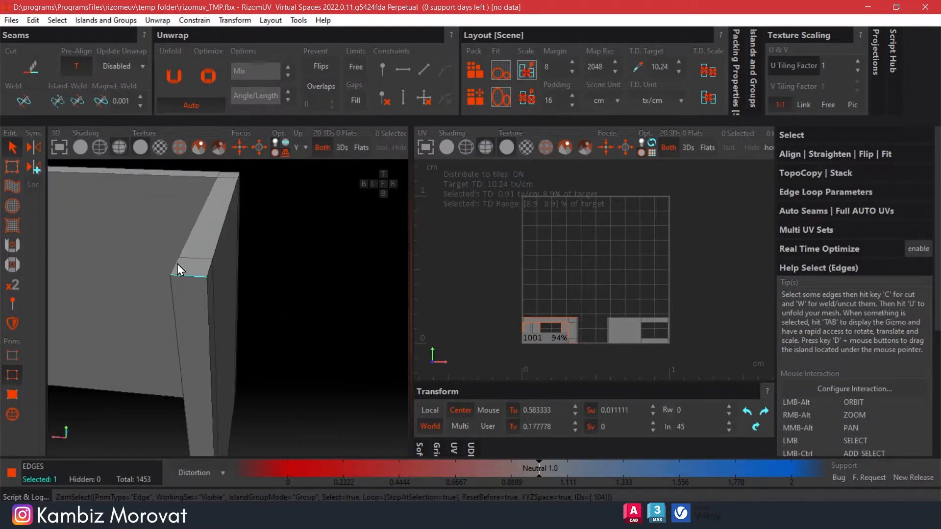
left_click_drag(223, 279, 272, 369, "alt")
left_click(280, 353, "ctrl")
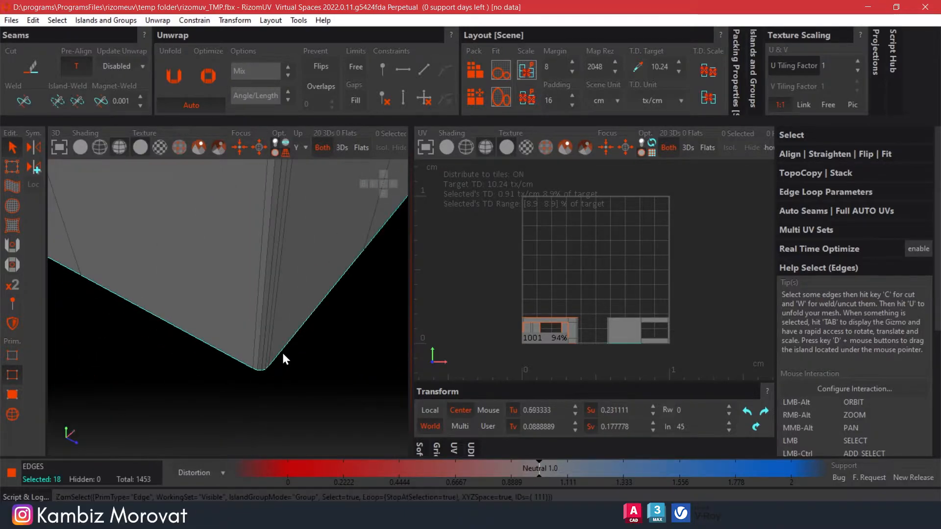
scroll(241, 358, "down", 5)
scroll(243, 278, "up", 5)
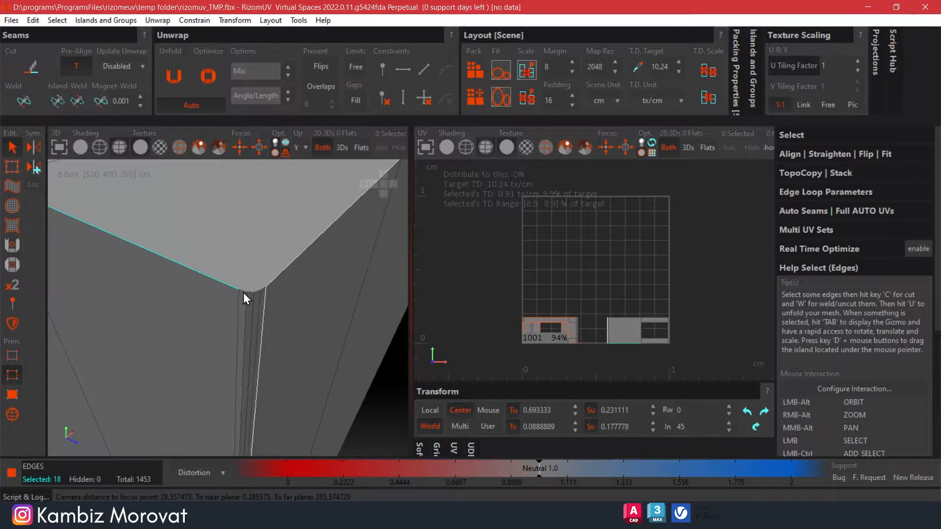
left_click(271, 281, "ctrl")
Add the remaining rim and end edges of the L-shaped wall to the selection and cut them as seams.
scroll(273, 278, "down", 5)
left_click_drag(275, 210, 217, 258, "alt")
left_click(249, 270, "ctrl")
left_click(216, 258, "ctrl")
left_click(220, 405, "ctrl")
scroll(219, 405, "down", 5)
left_click_drag(220, 405, 320, 316, "alt")
scroll(293, 382, "up", 5)
left_click(290, 381, "ctrl")
left_click(264, 358, "ctrl")
left_click_drag(264, 359, 388, 330, "alt")
key("c")
Select the end-face edges and adjoining rim edge loops of the neighbouring wall section with the large window opening.
scroll(304, 392, "down", 5)
scroll(313, 313, "up", 5)
scroll(310, 361, "down", 6)
scroll(221, 314, "up", 6)
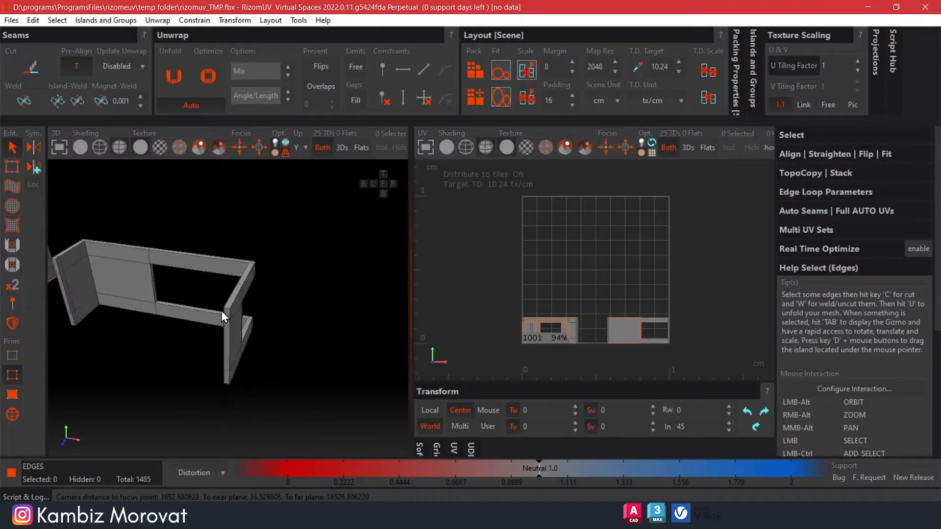
left_click(222, 319, "ctrl")
left_click(215, 336, "ctrl")
left_click(233, 344, "ctrl")
double_click(235, 254, "ctrl")
double_click(222, 279, "ctrl")
left_click(229, 385, "ctrl")
Add the remaining long rim edges and the edge path across the upper rounded corner to the window wall's selection.
left_click_drag(275, 385, 210, 378, "alt")
double_click(202, 185, "ctrl")
left_click_drag(235, 339, 243, 322, "alt")
double_click(166, 342, "ctrl")
scroll(199, 297, "up", 10)
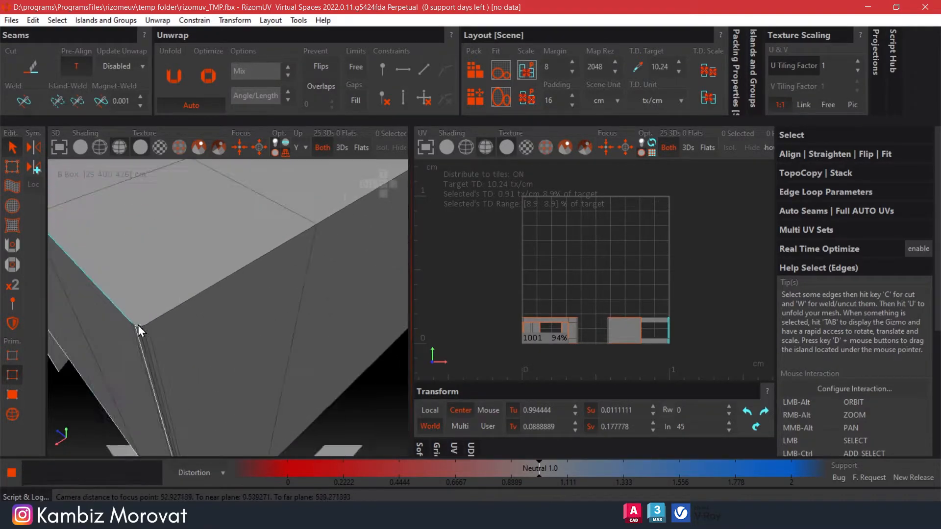
scroll(134, 325, "up", 3)
left_click(198, 312, "shift")
scroll(198, 312, "down", 8)
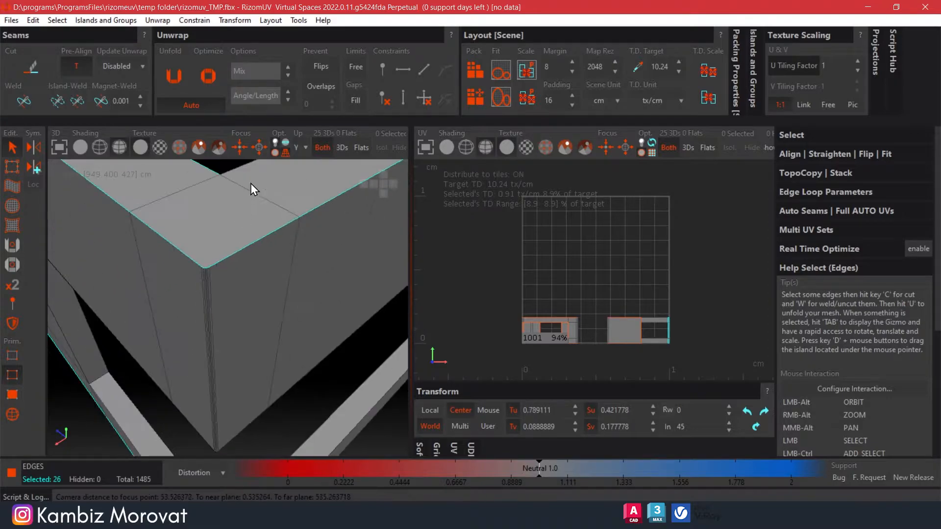
Undo the last edge pick and extend the selection along the wall's lower rim around the rounded corner.
scroll(251, 186, "down", 4)
scroll(237, 313, "up", 4)
scroll(224, 406, "up", 6)
scroll(224, 406, "down", 5)
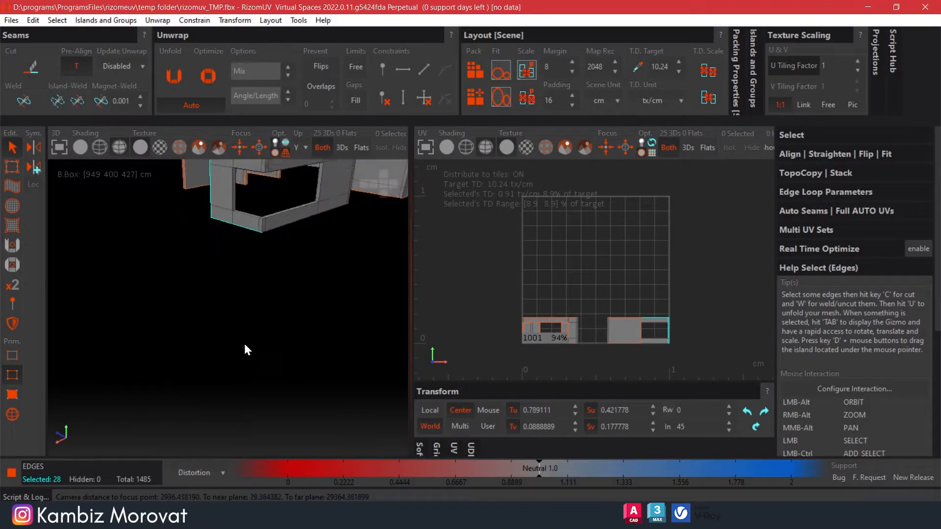
scroll(244, 367, "up", 8)
key("ctrl+z")
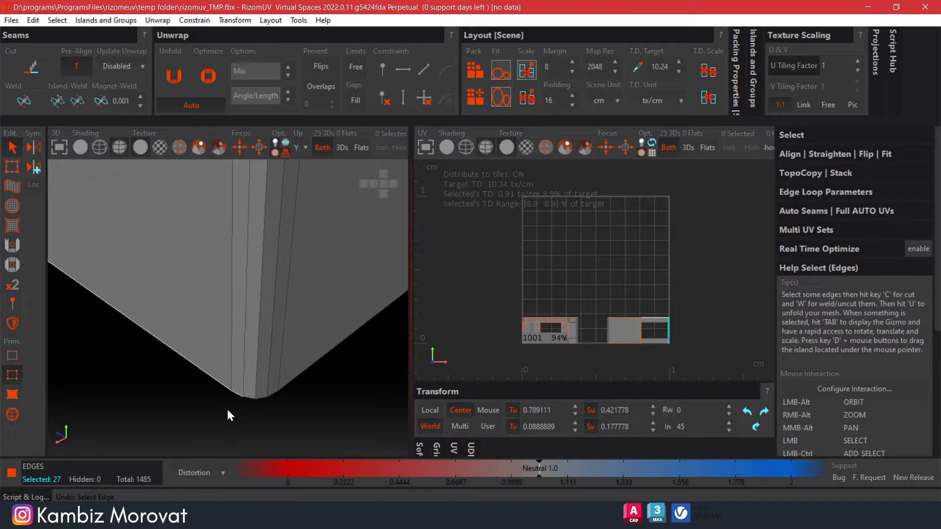
scroll(324, 387, "down", 4)
left_click(309, 380, "shift")
scroll(291, 389, "up", 4)
left_click(323, 374, "shift")
Extend the selected edge path past the next lower rounded corner and around the base of the wall's end.
scroll(323, 373, "down", 8)
left_click_drag(326, 277, 167, 294, "alt")
scroll(281, 330, "up", 4)
left_click(314, 346, "shift")
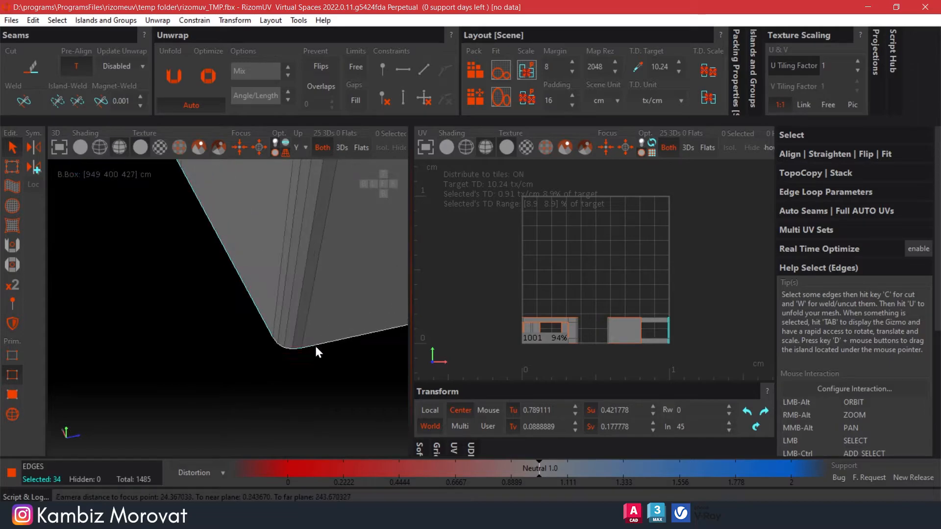
scroll(316, 347, "down", 3)
left_click_drag(316, 347, 145, 304, "alt")
left_click(289, 318, "shift")
left_click(301, 307, "shift")
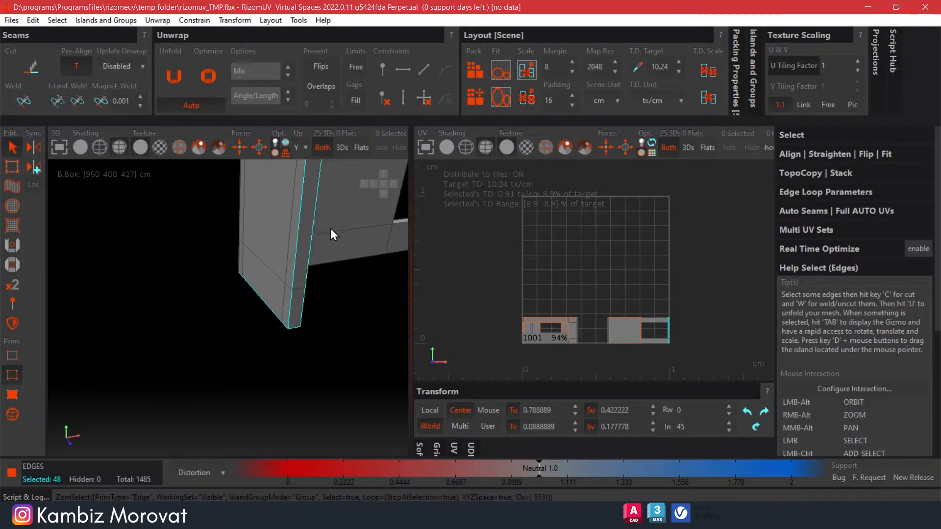
Add the remaining rim edge paths on the inner side of the window wall to the selection.
middle_click_drag(332, 224, 286, 378, "alt")
left_click(287, 378, "shift")
left_click_drag(240, 356, 314, 279, "alt")
scroll(313, 244, "up", 5)
left_click(295, 213, "shift")
scroll(295, 214, "down", 3)
left_click_drag(295, 214, 290, 301, "alt")
left_click(296, 211, "shift")
Add the edges framing the window opening on one face of the wall to the selection.
scroll(296, 210, "down", 4)
scroll(140, 291, "up", 5)
scroll(140, 291, "down", 4)
middle_click_drag(290, 301, 211, 304, "alt")
double_click(320, 243, "ctrl")
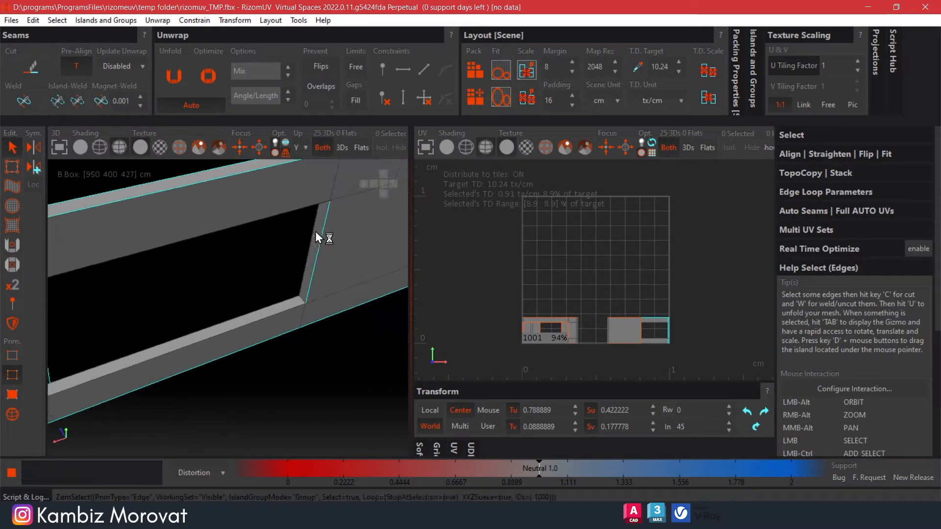
double_click(278, 312, "ctrl")
double_click(282, 303, "ctrl")
double_click(303, 281, "ctrl")
Add the window opening's edge loops on the opposite side of the wall to the selection.
scroll(310, 232, "down", 4)
left_click_drag(310, 231, 164, 218, "alt")
scroll(226, 243, "down", 3)
scroll(164, 219, "up", 4)
double_click(161, 215, "ctrl")
double_click(169, 170, "ctrl")
double_click(196, 264, "ctrl")
Select the connecting edges around the opening and the small edge segments at its upper rounded corner.
left_click_drag(196, 263, 255, 288, "alt")
scroll(196, 205, "up", 4)
left_click(189, 208, "ctrl")
left_click(182, 384, "ctrl")
left_click(241, 356, "ctrl")
left_click(246, 207, "ctrl")
scroll(242, 198, "up", 10)
left_click(242, 201, "ctrl")
left_click(246, 211, "ctrl")
left_click(249, 218, "ctrl")
left_click(251, 229, "ctrl")
scroll(252, 232, "down", 10)
Add the small edge segments at the lower rounded corner and cut all selected edges as seams.
left_click_drag(251, 231, 263, 337, "alt")
scroll(263, 336, "up", 10)
left_click(268, 377, "ctrl")
left_click(278, 374, "ctrl")
left_click(282, 373, "ctrl")
left_click(286, 371, "ctrl")
scroll(286, 371, "down", 10)
left_click_drag(287, 372, 261, 301, "alt")
key("c")
Unfold the UVs of all the seam-cut walls.
scroll(265, 340, "down", 10)
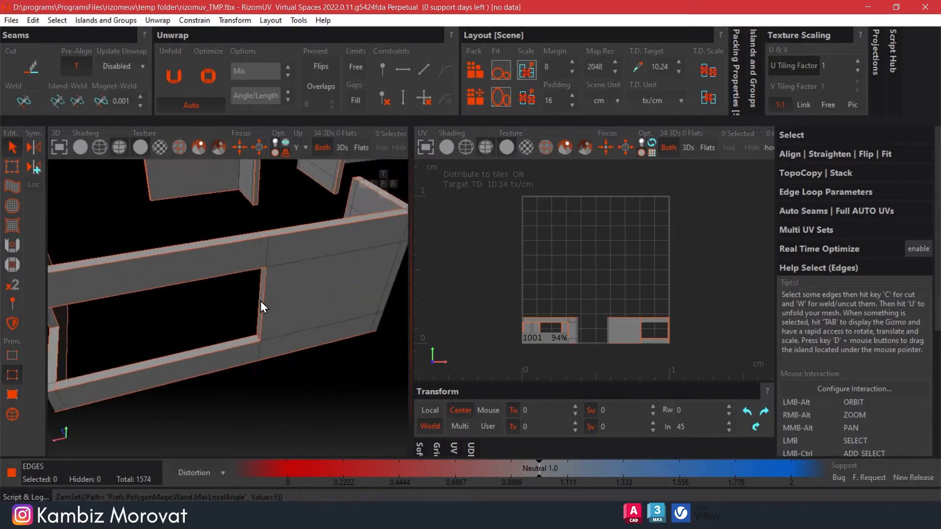
scroll(262, 302, "down", 8)
left_click(174, 76)
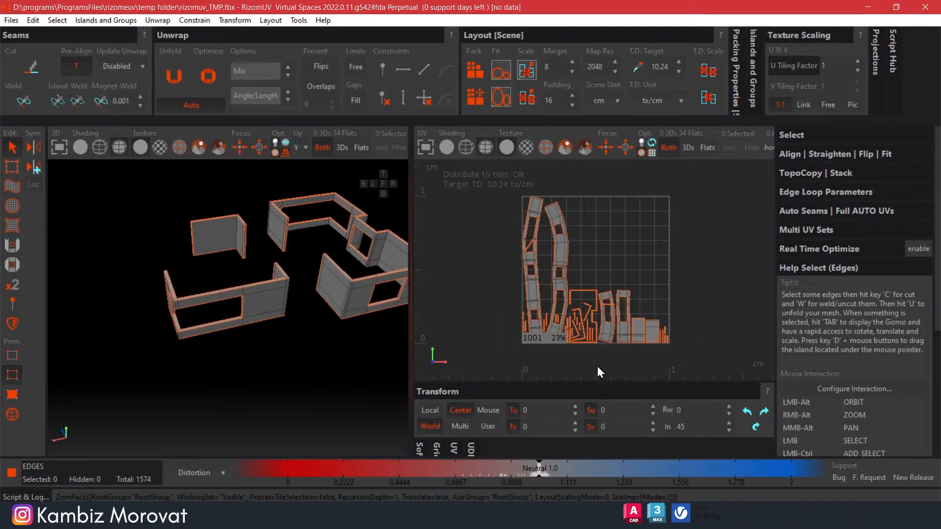
Switch to island selection and straighten the long curved UV island along the left side of the tile.
left_click(13, 415)
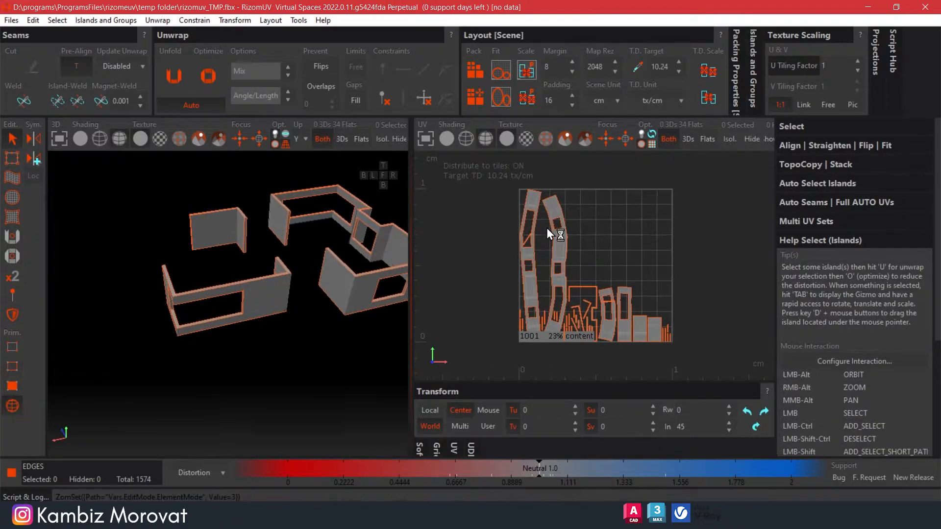
left_click(532, 206)
middle_click_drag(564, 245, 540, 246, "alt")
left_click(794, 150)
left_click(810, 175)
Select the thin stretched polygons crossing the opening in the straightened island and find them on the 3D wall corner.
scroll(454, 258, "up", 10)
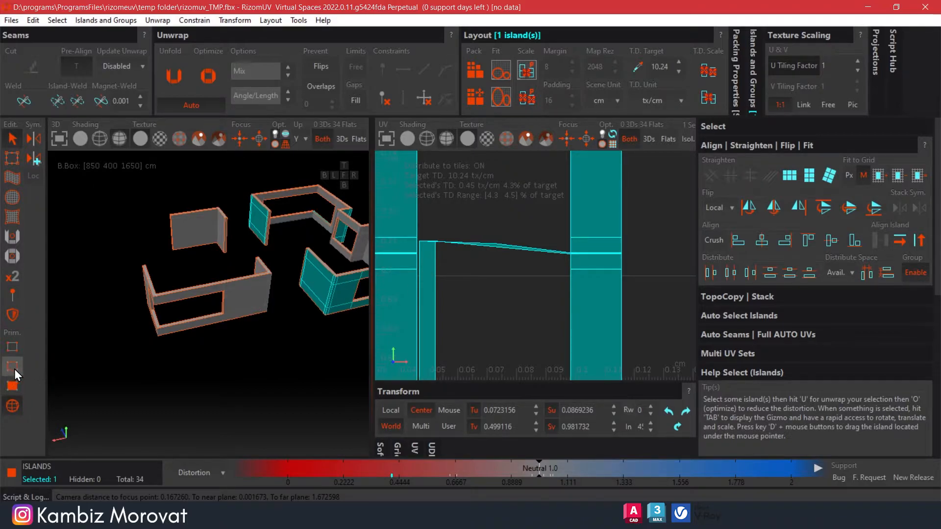
left_click(12, 386)
left_click_drag(515, 224, 427, 300)
middle_click_drag(339, 223, 280, 256, "alt")
scroll(281, 255, "up", 3)
left_click_drag(280, 256, 205, 329, "alt")
scroll(208, 325, "up", 10)
scroll(172, 365, "down", 3)
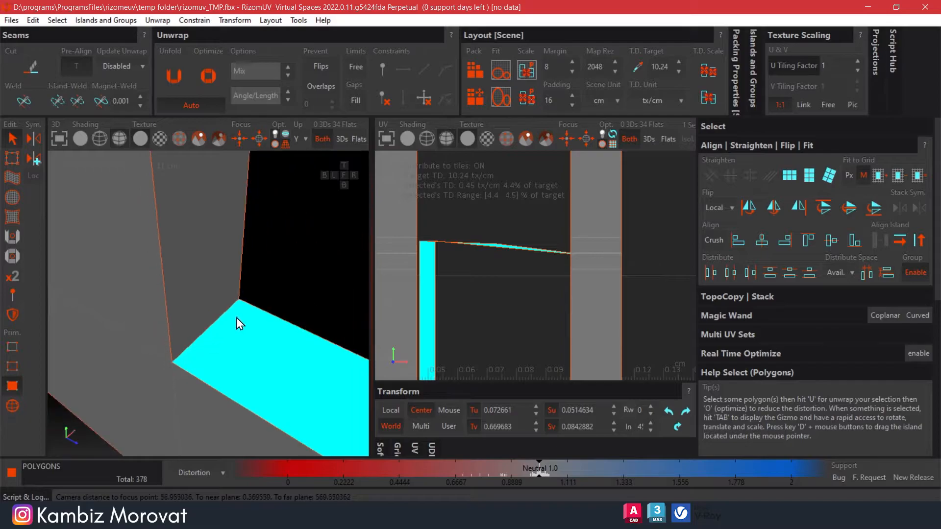
Focus on the small square polygon at the wall opening's corner and examine which of its edges lack a seam.
key("f")
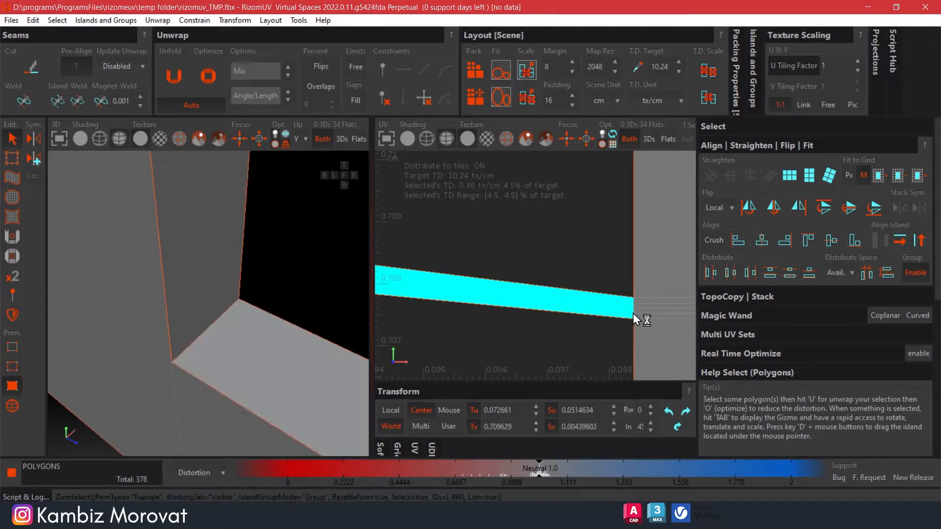
scroll(404, 306, "down", 3)
scroll(309, 306, "down", 3)
left_click_drag(295, 304, 224, 333, "alt")
scroll(224, 332, "down", 7)
scroll(335, 388, "up", 8)
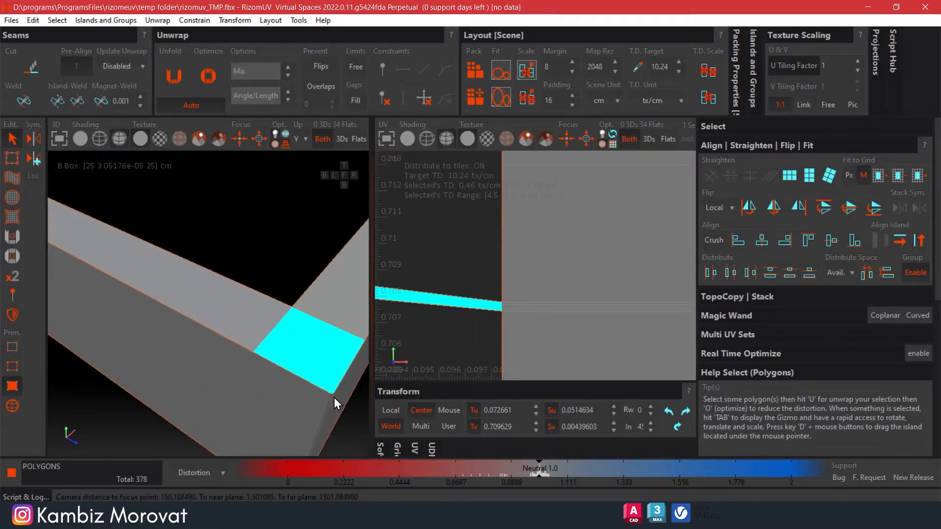
scroll(333, 393, "up", 6)
Undo the island straightening and the last unfold and pack of the walls.
key("ctrl+z")
key("ctrl+z")
scroll(311, 386, "down", 6)
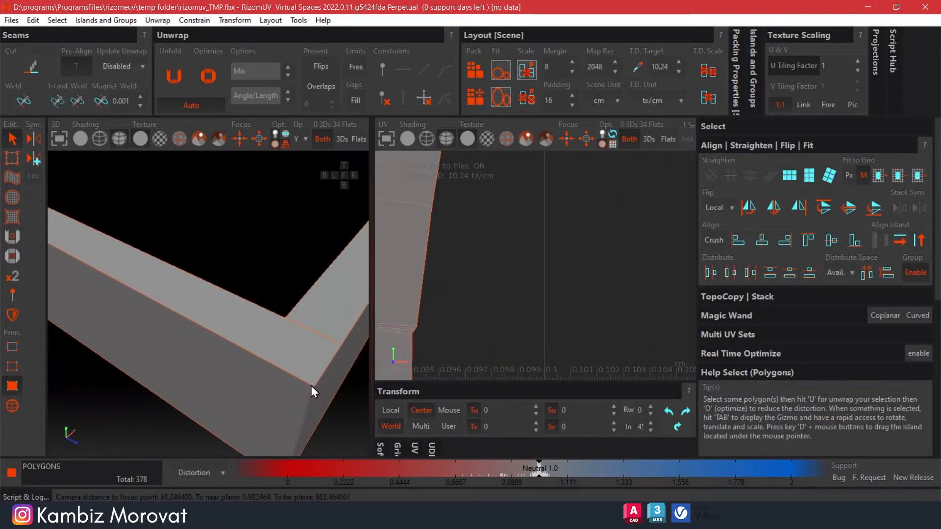
scroll(310, 386, "down", 4)
scroll(495, 320, "down", 10)
key("ctrl+z")
scroll(504, 331, "down", 3)
scroll(503, 332, "up", 3)
middle_click_drag(492, 326, 522, 313)
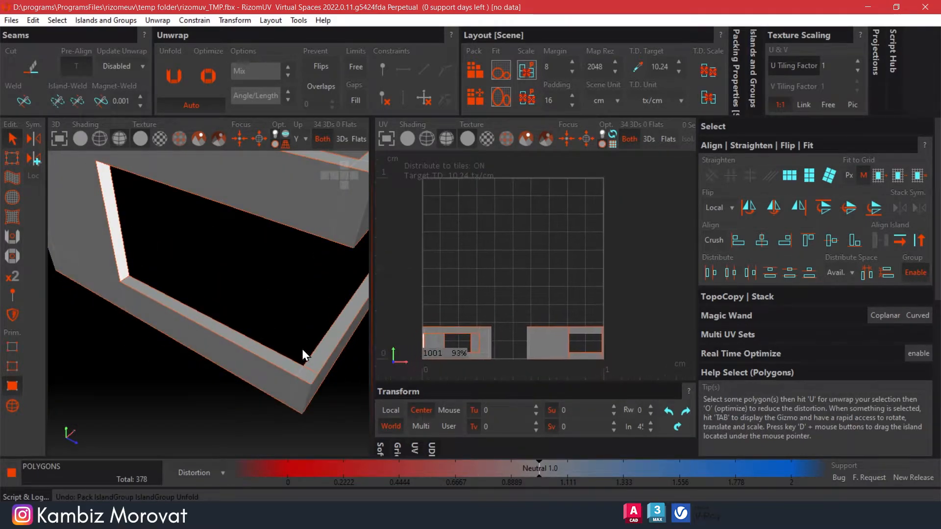
Cut the short edge at the lower corner of the wall opening as a seam.
scroll(308, 358, "up", 3)
left_click(12, 366)
scroll(310, 379, "up", 6)
left_click(298, 390)
key("c")
scroll(276, 357, "down", 6)
middle_click_drag(289, 287, 282, 218)
scroll(276, 250, "up", 4)
key("f")
Unfold and pack the walls, and straighten the shorter island that has a slanted strip crossing its opening.
key("u")
key("p")
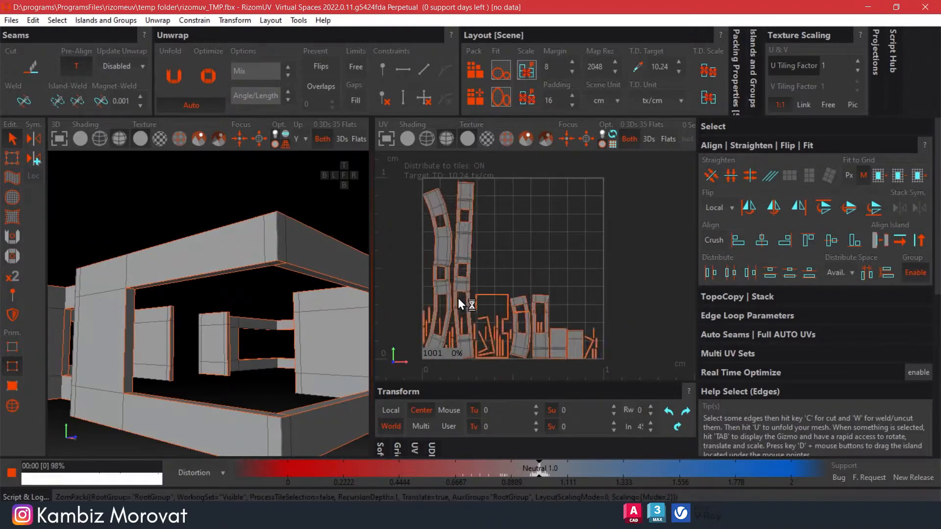
left_click(13, 405)
scroll(572, 287, "up", 5)
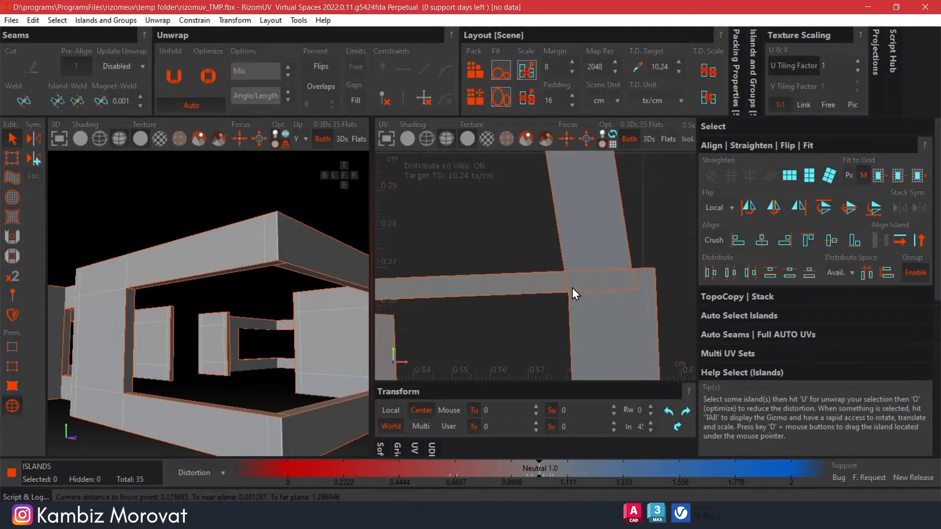
left_click(582, 285)
left_click(808, 177)
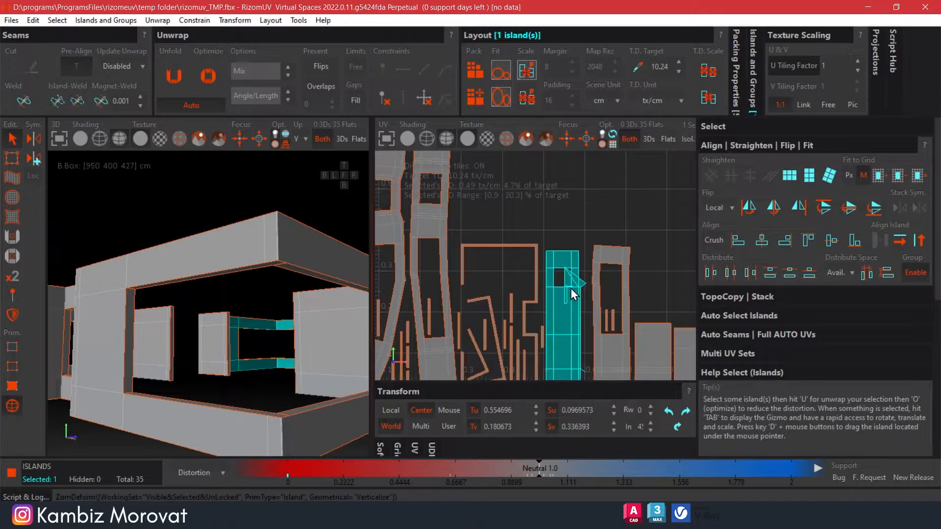
Select the distorted polygon inside the straightened island's opening and locate it on the 3D wall.
left_click(13, 385)
left_click(567, 289)
middle_click_drag(255, 294, 272, 207)
middle_click_drag(201, 273, 252, 266)
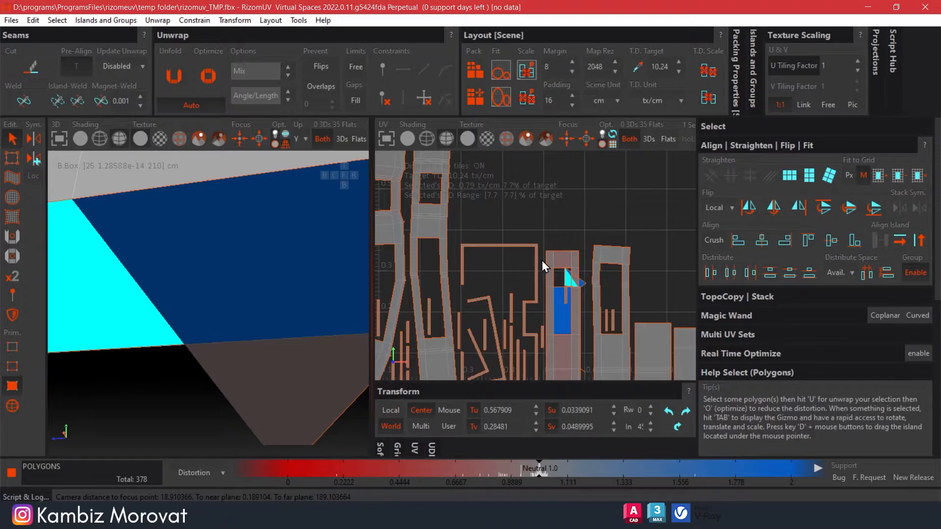
Switch to edge selection and undo the straightening and the last unfold and pack.
left_click(10, 366)
middle_click_drag(316, 305, 234, 250)
left_click(245, 329)
key("ctrl+z")
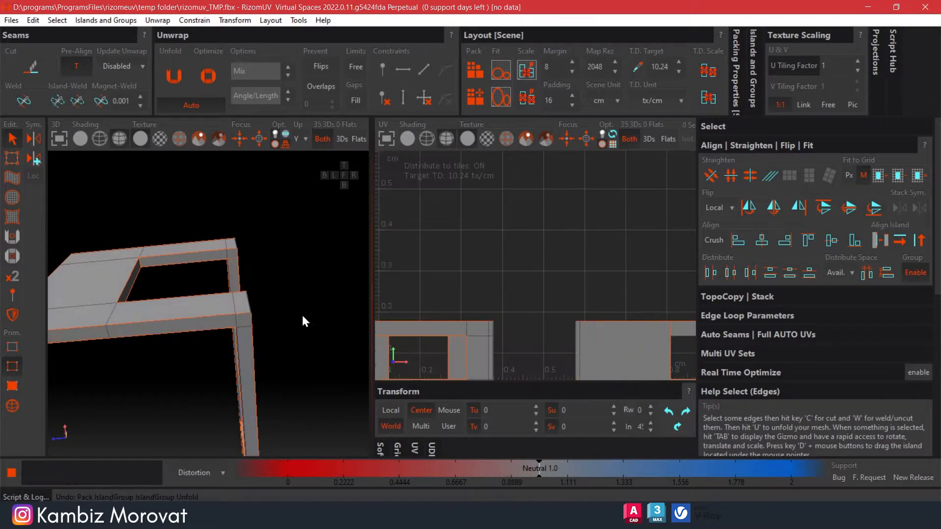
Cut the short edges crossing the corners of the walls' narrow faces as seams, including the corner of the detached L-shaped wall.
middle_click_drag(256, 331, 229, 274)
scroll(229, 275, "up", 2)
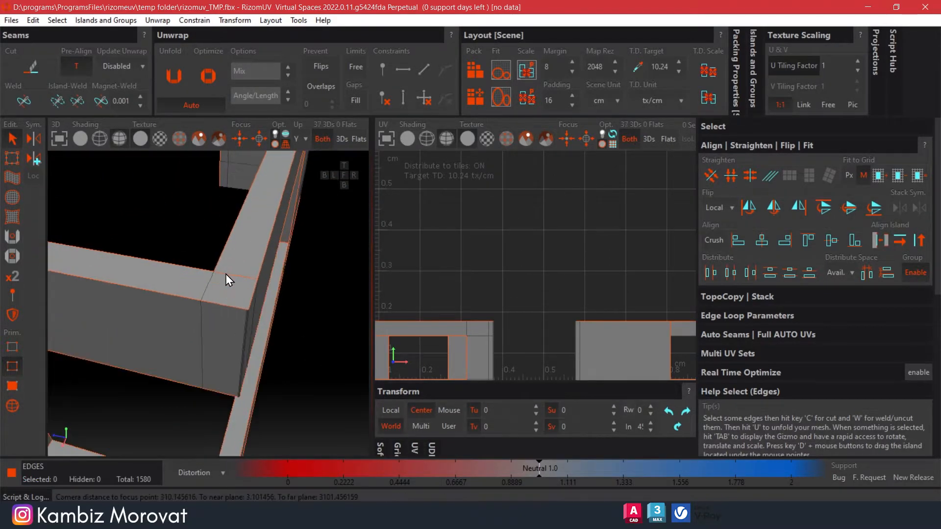
scroll(228, 279, "down", 5)
middle_click_drag(228, 280, 203, 246)
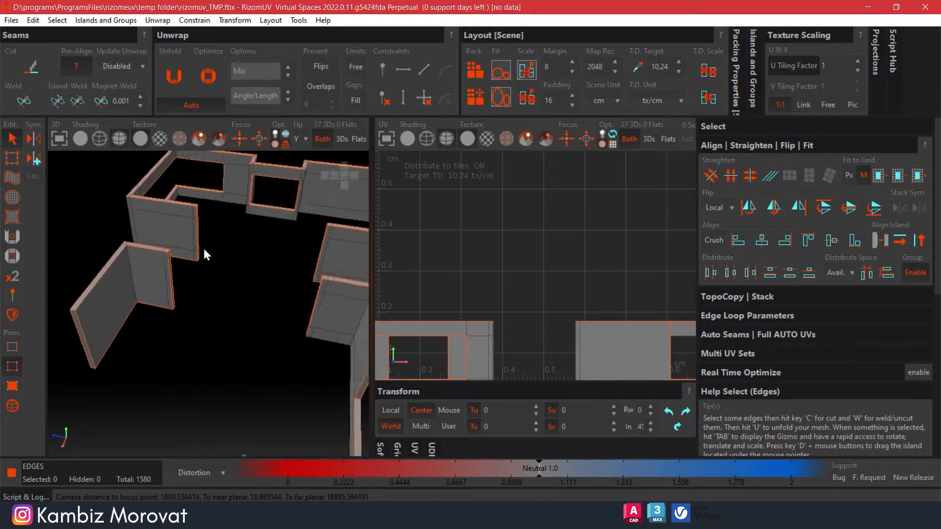
scroll(71, 255, "up", 5)
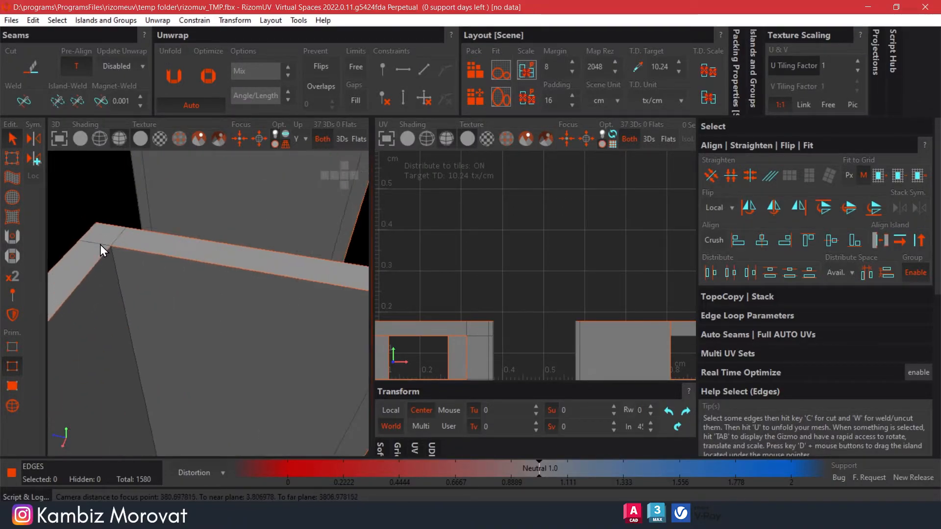
left_click(99, 244)
key("f")
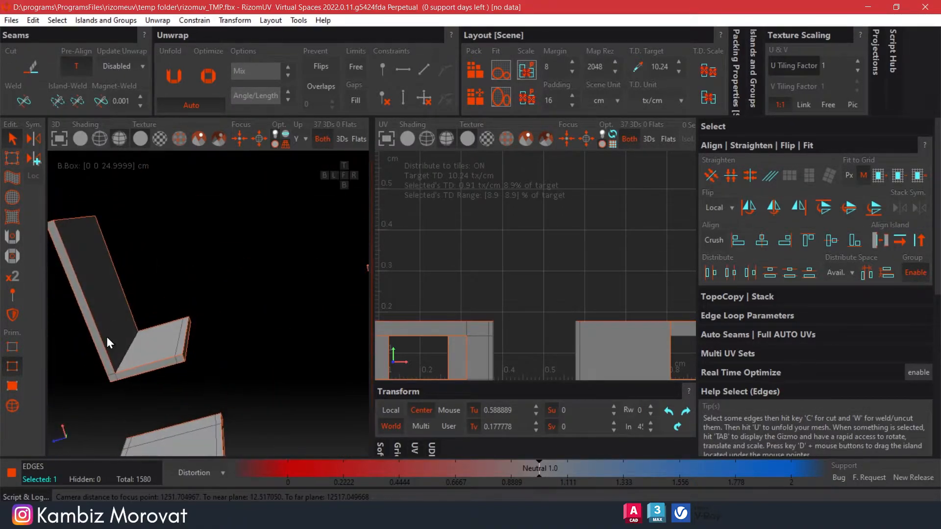
key("c")
key("f")
Cut the short uncut edges at the corners of the wall with the large opening as seams.
scroll(247, 315, "up", 4)
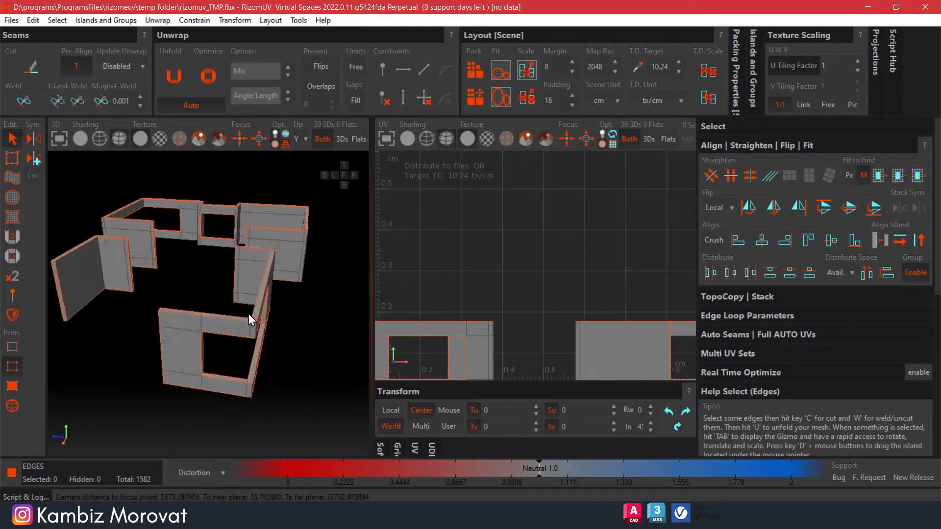
middle_click_drag(262, 343, 252, 237)
left_click(261, 294)
key("f")
key("c")
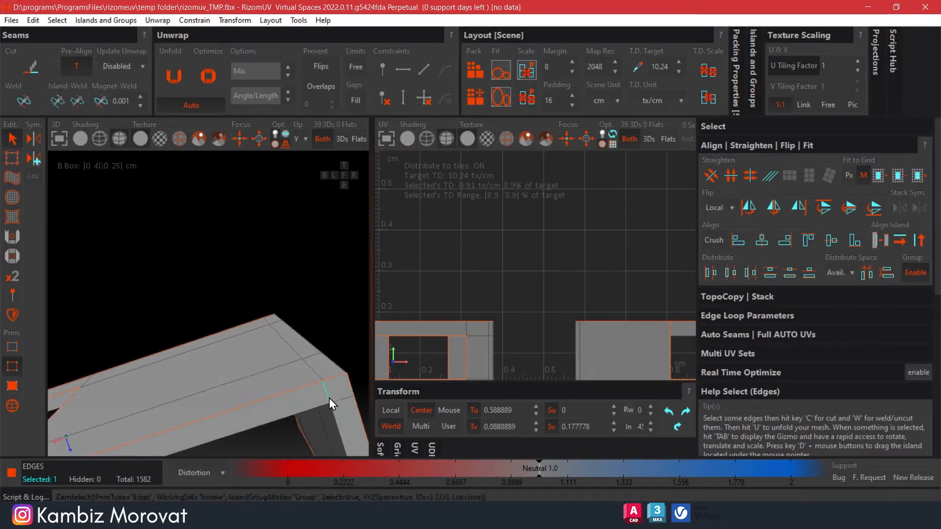
middle_click_drag(267, 351, 181, 392)
left_click(178, 362)
left_click(151, 293, "shift")
key("c")
Select the inner edges along the stepped wall's underside and around its corners, and cut them as seams.
middle_click_drag(109, 315, 254, 337)
left_click(247, 334)
middle_click_drag(252, 297, 222, 373)
left_click(203, 387, "shift")
left_click(175, 385, "shift")
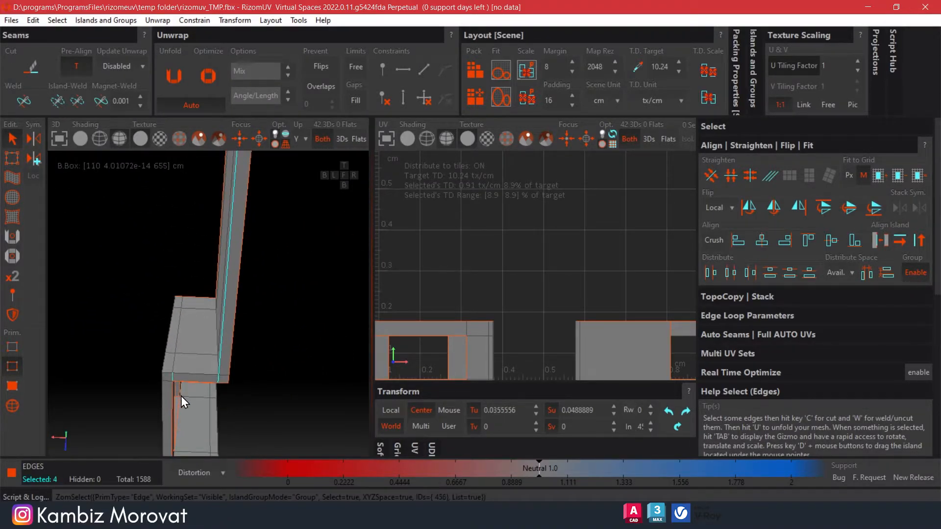
left_click(201, 376, "shift")
middle_click_drag(204, 373, 259, 246)
double_click(245, 392, "shift")
double_click(175, 420, "shift")
key("c")
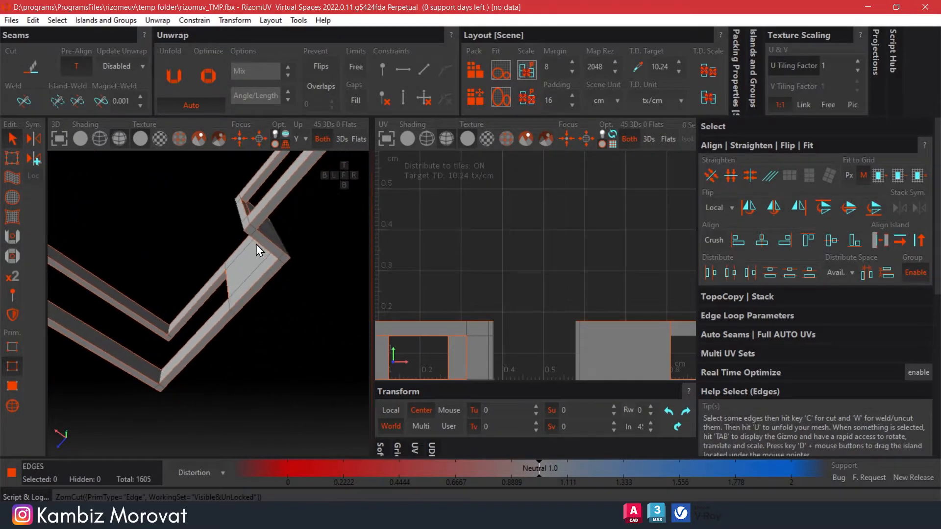
Select the long underside edge and the short edges at the adjoining outer wall corner, and cut them as seams.
middle_click_drag(302, 226, 163, 301)
left_click(210, 330)
mouse_move(211, 330)
middle_mouse_down()
mouse_move(250, 297)
mouse_move(192, 335)
mouse_move(208, 331)
middle_mouse_up()
left_click(193, 335, "shift")
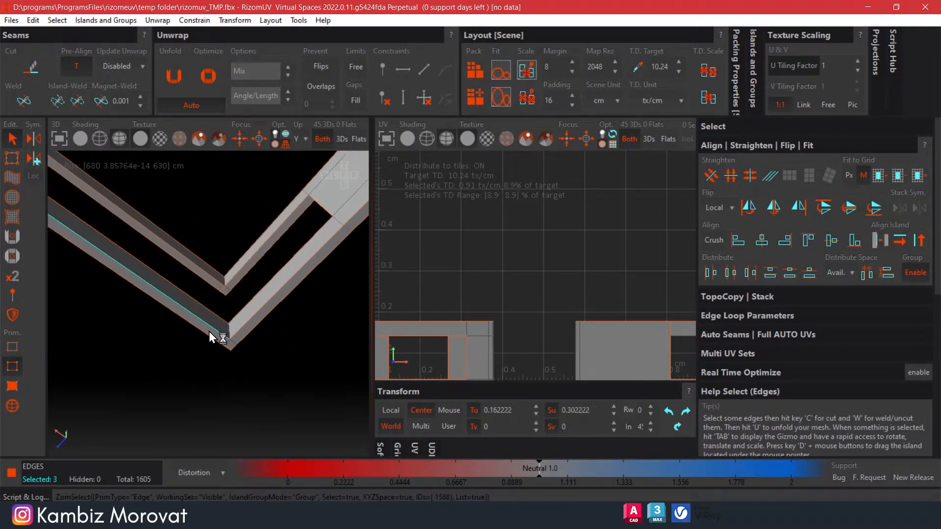
left_click(226, 342, "shift")
middle_click_drag(140, 316, 272, 371)
key("c")
Select the remaining uncut edges along the underside of the connected walls and cut them as seams.
middle_click_drag(217, 263, 182, 318)
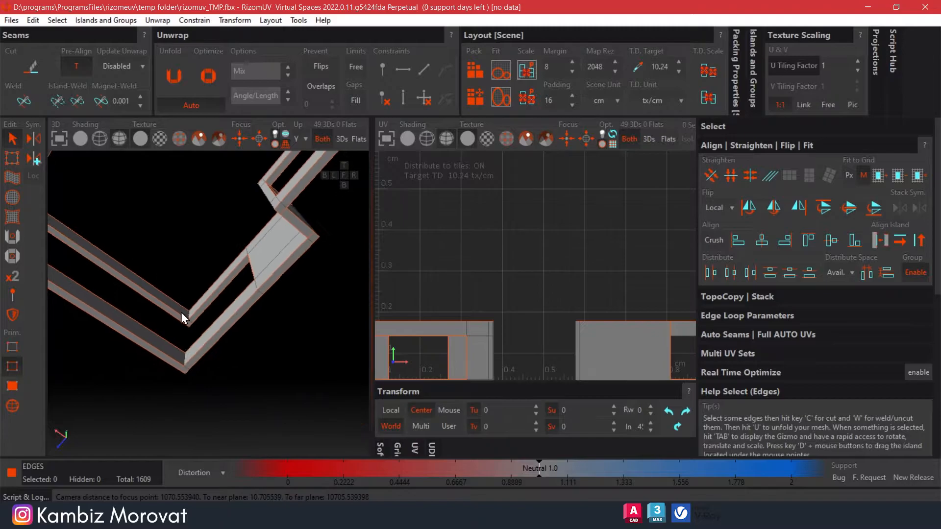
middle_click_drag(257, 280, 269, 351)
left_click(165, 308)
left_click(81, 355, "shift")
left_click(230, 275, "shift")
left_click(269, 351, "shift")
middle_click_drag(323, 330, 170, 279)
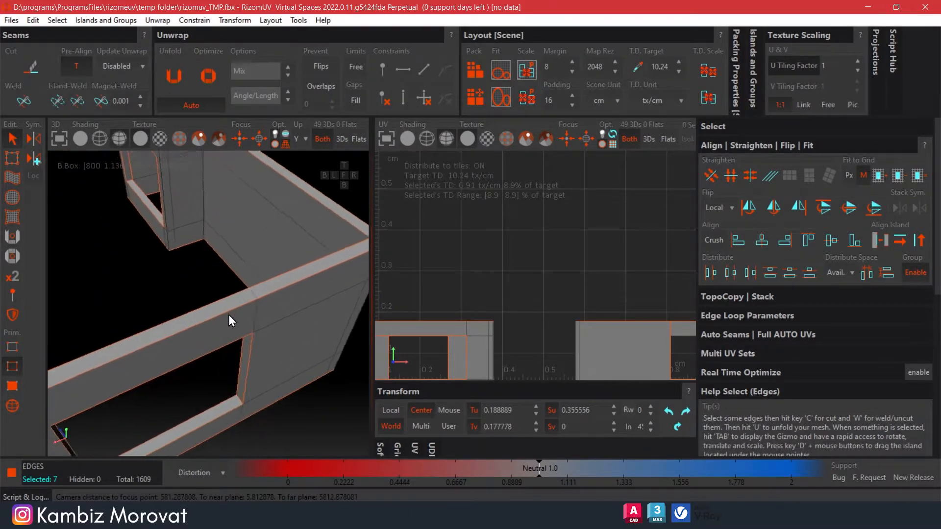
middle_click_drag(229, 315, 198, 325)
middle_click_drag(139, 363, 256, 334)
scroll(250, 338, "down", 5)
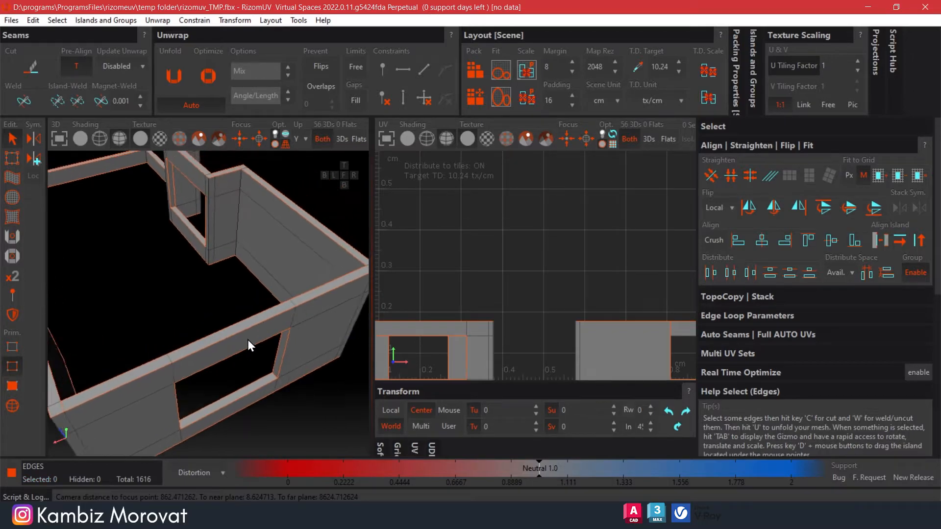
Unfold the walls and straighten the two long UV islands in island selection.
left_click(170, 77)
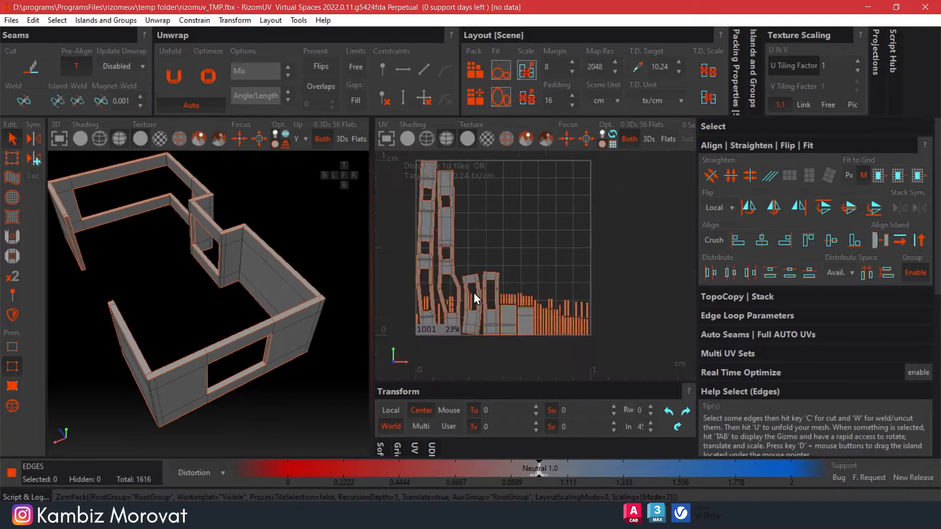
middle_click_drag(497, 292, 497, 314)
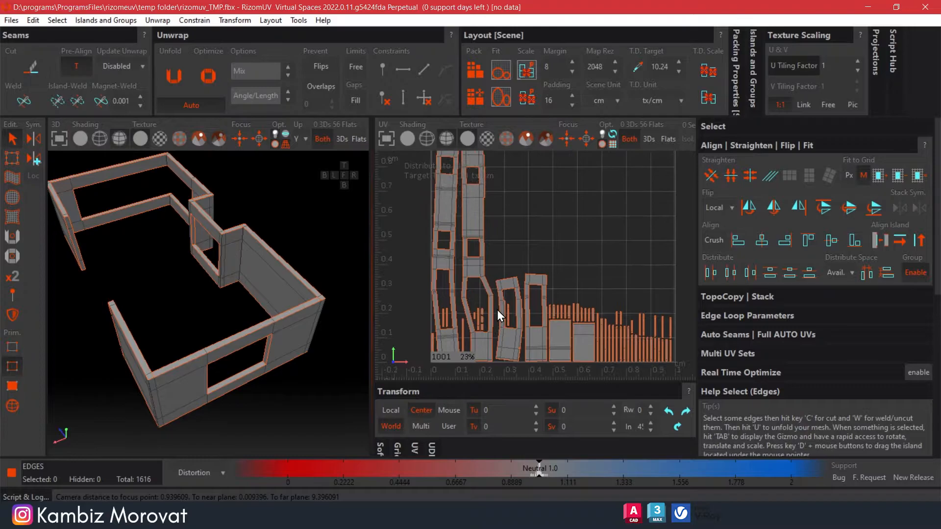
left_click(16, 407)
left_click(449, 200)
left_click(795, 175)
left_click(473, 221)
left_click(790, 175)
Straighten the two shorter UV islands that have window openings.
left_click(518, 284)
left_click(789, 175)
left_click(749, 209)
left_click(613, 276)
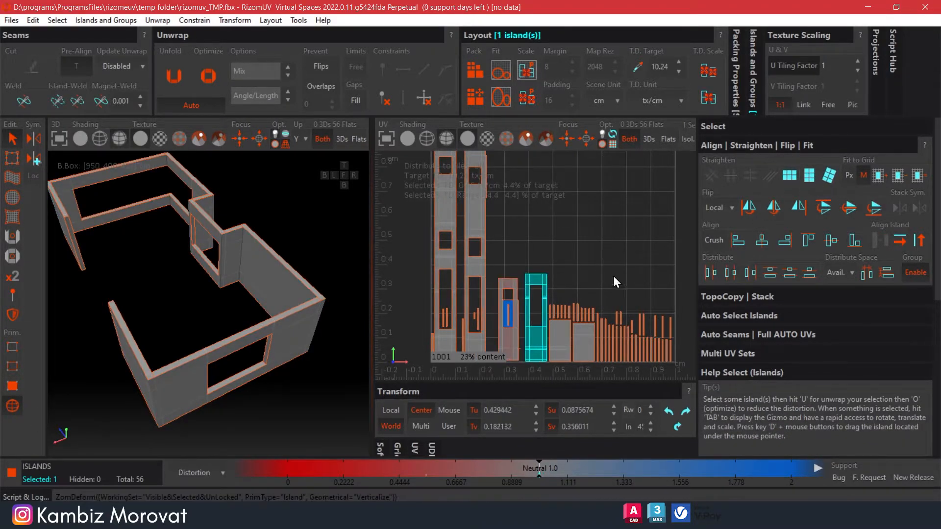
Select the polygon filling the shorter island's window opening and locate its uncut edge on the 3D wall.
left_click(13, 386)
left_click(508, 314)
left_click_drag(241, 278, 275, 111, "alt")
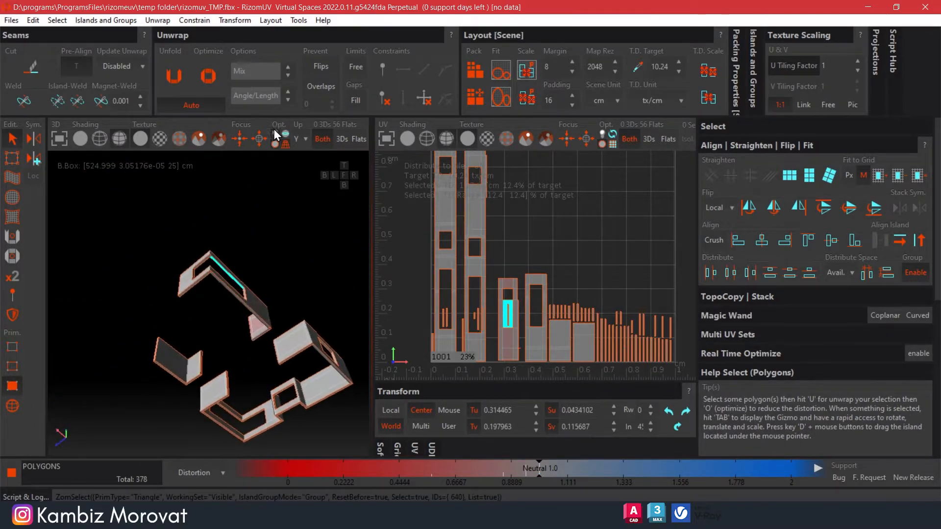
scroll(204, 272, "up", 5)
left_click_drag(234, 292, 197, 271, "alt")
scroll(249, 321, "up", 3)
scroll(250, 322, "up", 3)
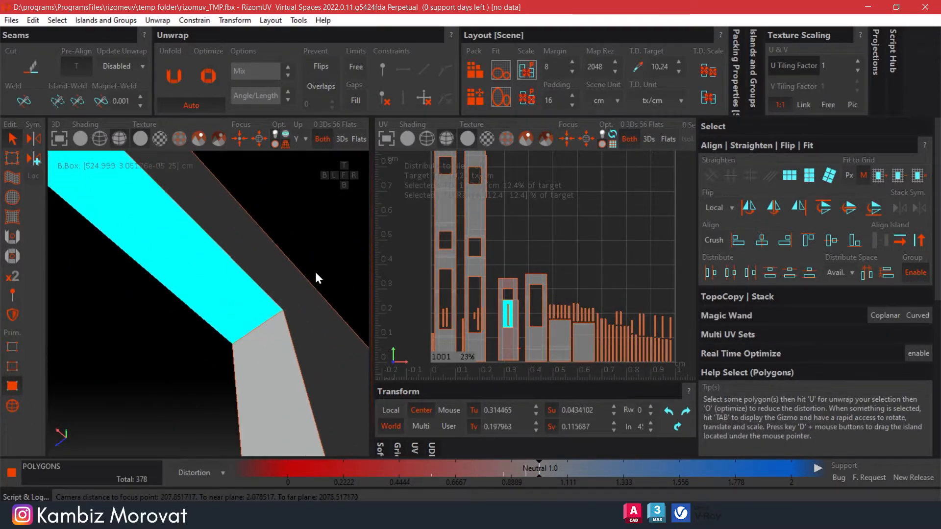
left_click(313, 275)
Switch to edge selection and undo the island straightening and the last unfold.
left_click(12, 367)
key("ctrl+z")
key("ctrl+z")
key("ctrl+z")
key("ctrl+z")
key("ctrl+z")
key("ctrl+z")
key("ctrl+z")
key("ctrl+z")
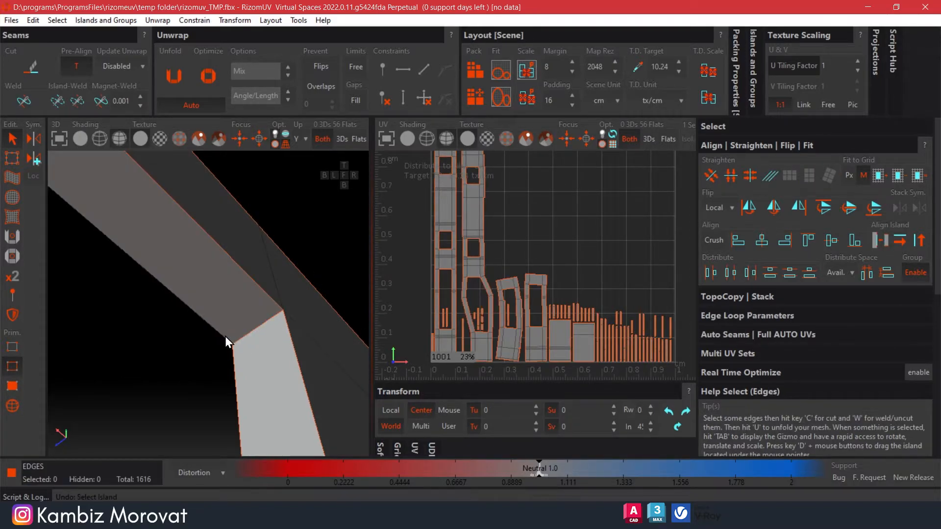
key("ctrl+z")
Cut the long uncut edge of the window opening's inner face as a seam.
left_click(198, 314)
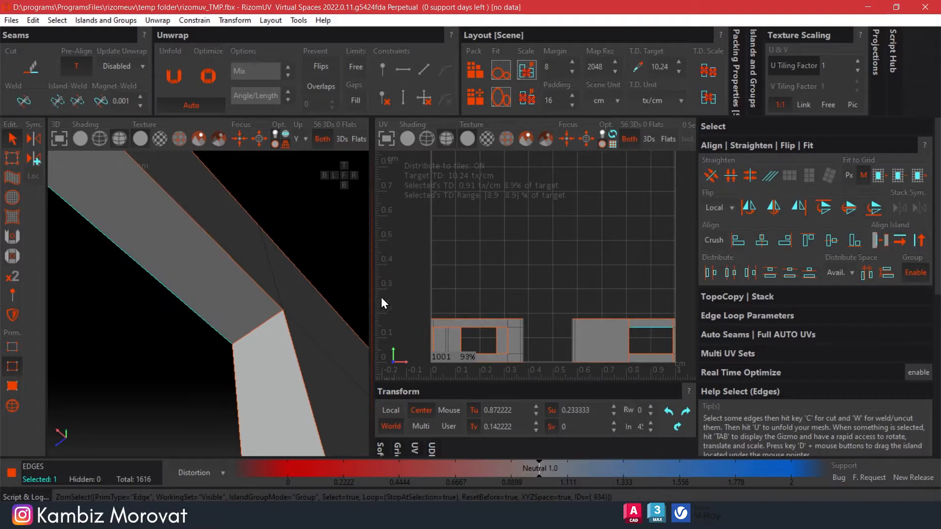
key("c")
scroll(98, 312, "down", 3)
middle_click_drag(99, 313, 257, 362)
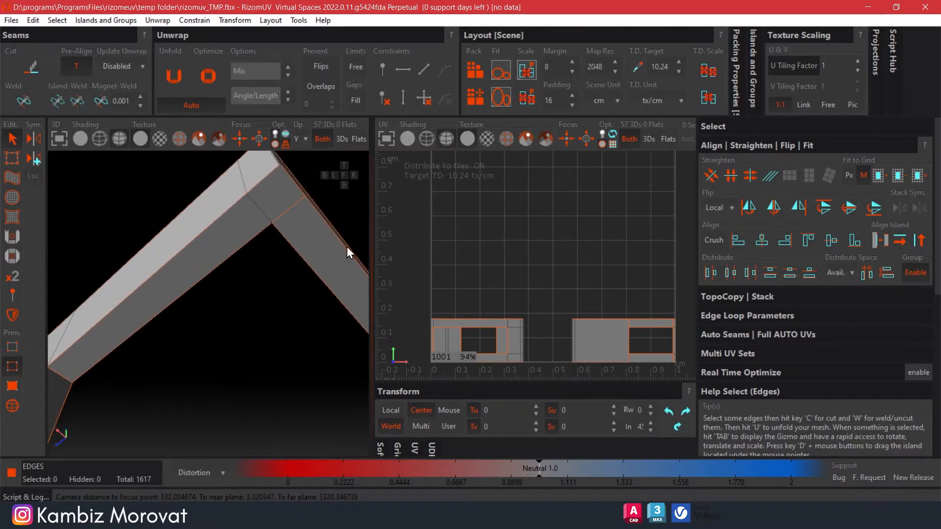
Unfold the walls, select all UV islands and straighten them together.
key("u")
left_click_drag(443, 192, 645, 369)
left_click(13, 406)
left_click_drag(430, 173, 660, 372)
left_click(790, 177)
Select the small slanted polygon beside the straightened islands and examine its location at the 3D wall corner.
left_click(536, 288)
scroll(540, 266, "up", 12)
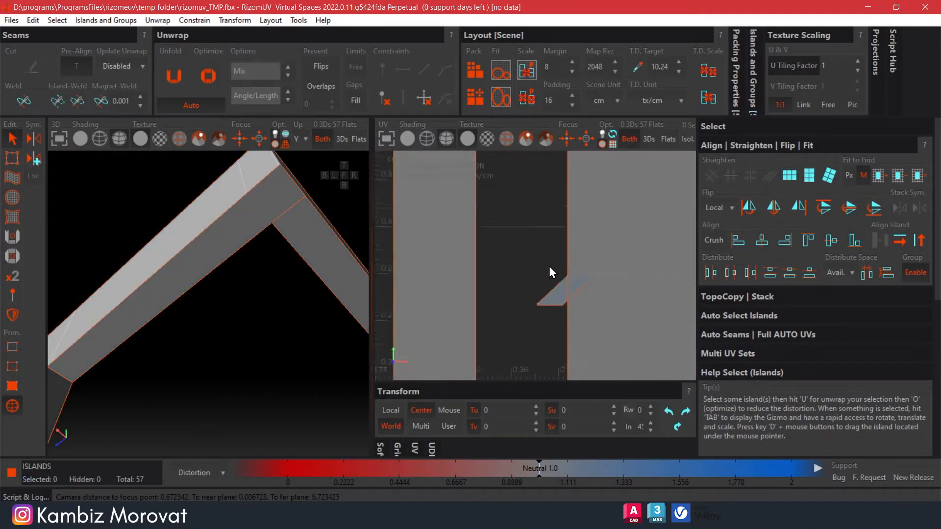
left_click(13, 385)
left_click(541, 302)
scroll(299, 333, "down", 6)
left_click(259, 142)
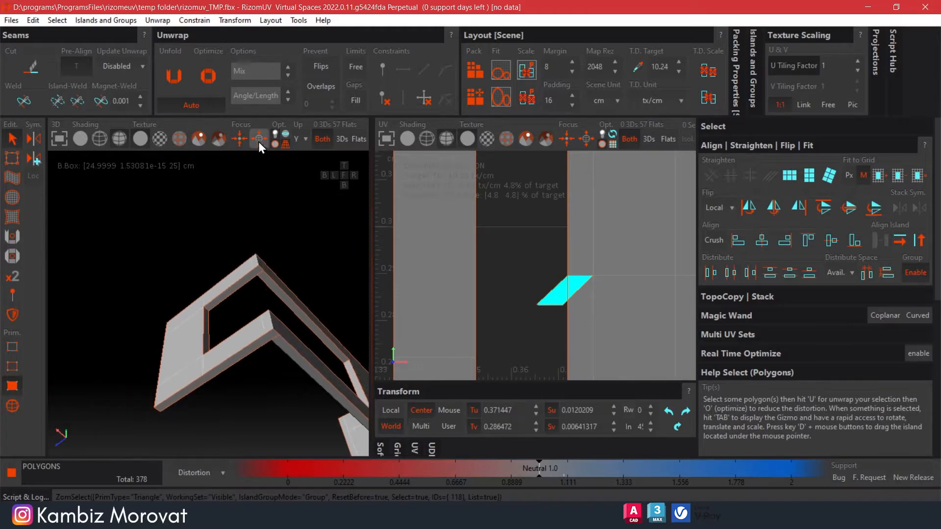
left_click(275, 269)
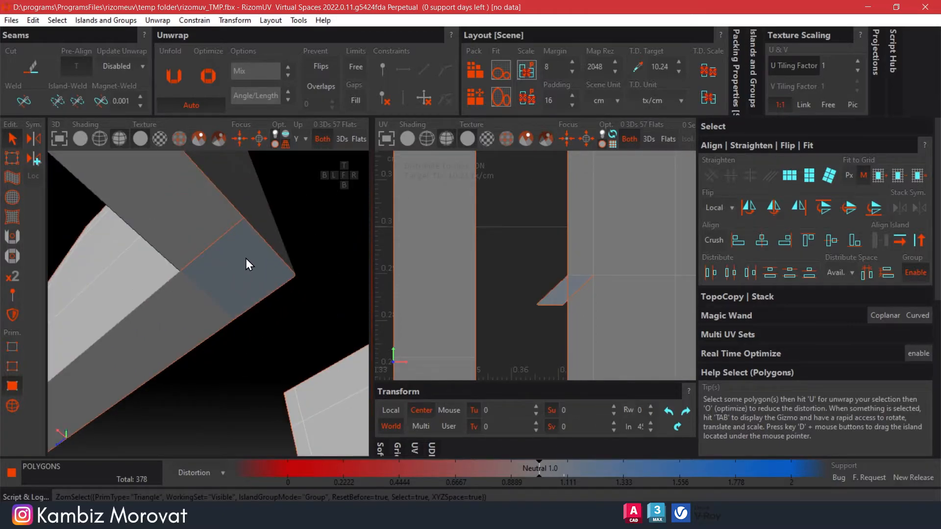
scroll(165, 287, "up", 3)
scroll(185, 250, "down", 6)
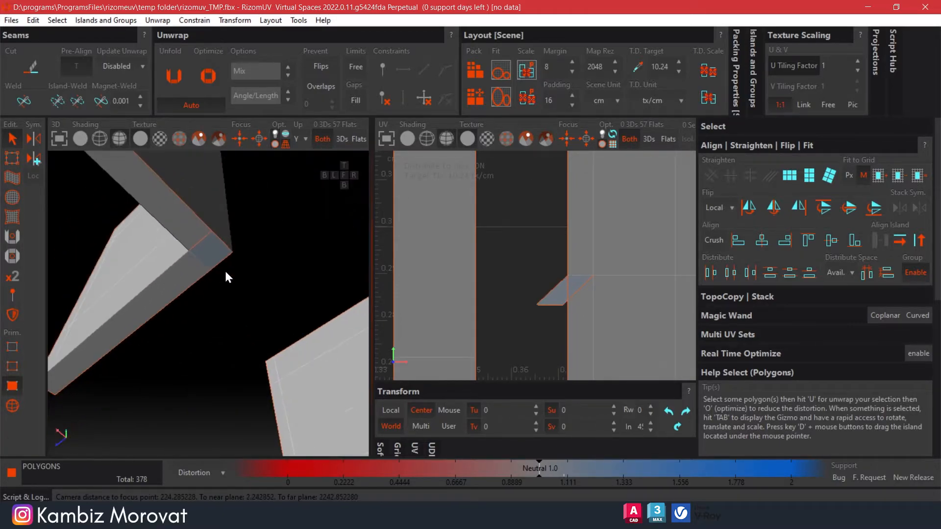
Undo the last straightening and unfold, then cut the remaining edges at the slanted polygon's wall corner as seams.
key("ctrl+z")
scroll(481, 304, "down", 10)
left_click(12, 366)
double_click(222, 272)
key("c")
double_click(237, 239)
scroll(237, 240, "down", 2)
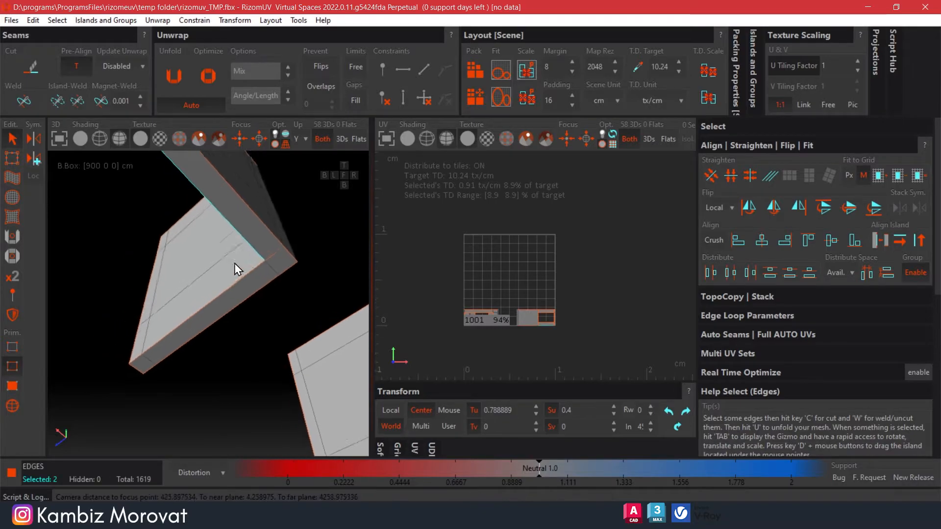
middle_click_drag(233, 263, 275, 323)
scroll(274, 322, "down", 4)
middle_click_drag(232, 313, 314, 202)
Unfold the walls again, select all UV islands and straighten them together.
left_click(180, 78)
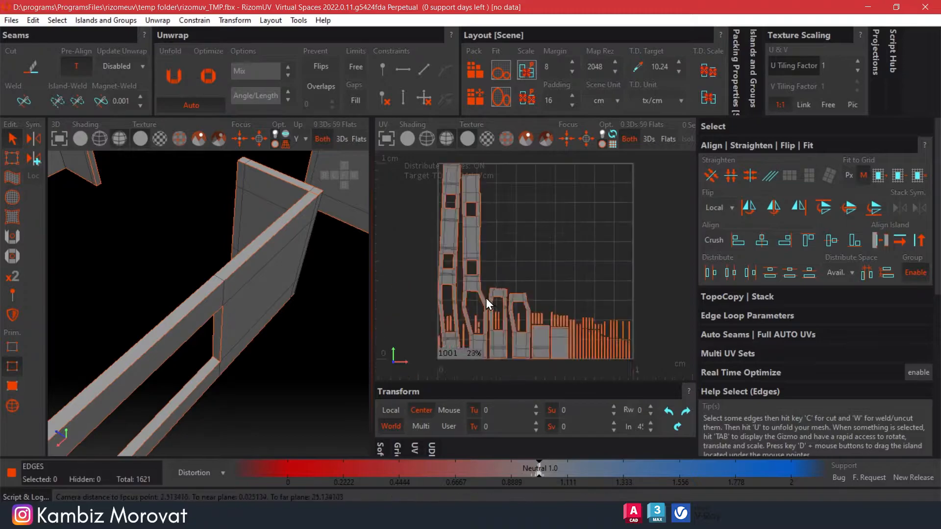
left_click_drag(636, 368, 637, 370)
left_click(811, 176)
left_click(522, 311)
Examine the straightened UV islands across the tile for leftover slanted or distorted pieces.
scroll(475, 335, "up", 8)
scroll(561, 320, "down", 4)
scroll(507, 278, "down", 5)
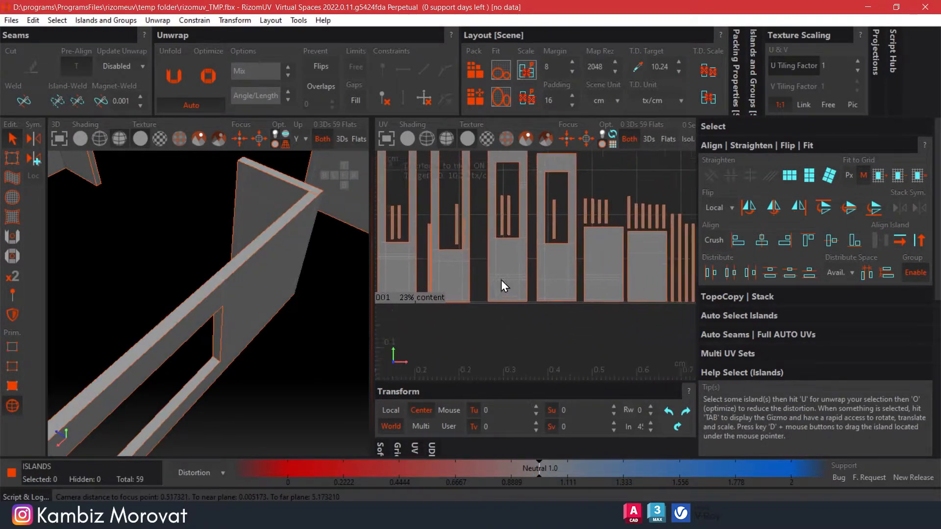
scroll(589, 284, "up", 6)
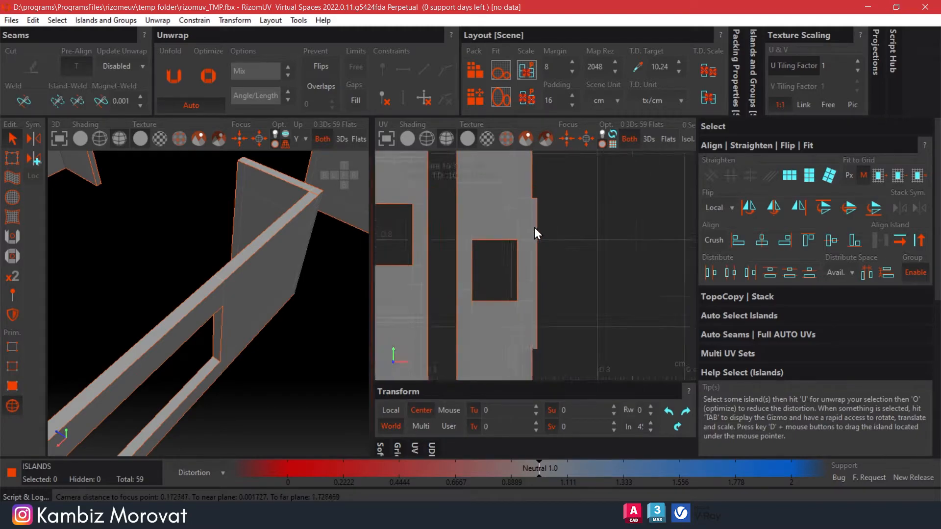
scroll(534, 228, "down", 6)
scroll(650, 319, "up", 4)
scroll(556, 237, "down", 4)
scroll(564, 265, "down", 4)
scroll(566, 289, "up", 4)
scroll(587, 278, "down", 4)
scroll(574, 273, "up", 4)
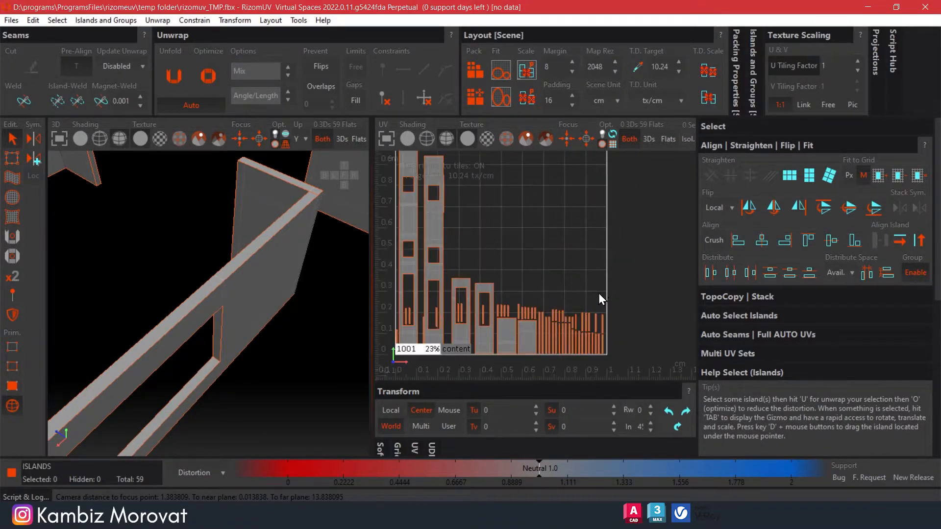
Select all UV islands, pack them and save the UVs back to 3ds Max.
scroll(608, 298, "down", 3)
left_click_drag(434, 178, 636, 360)
left_click(474, 71)
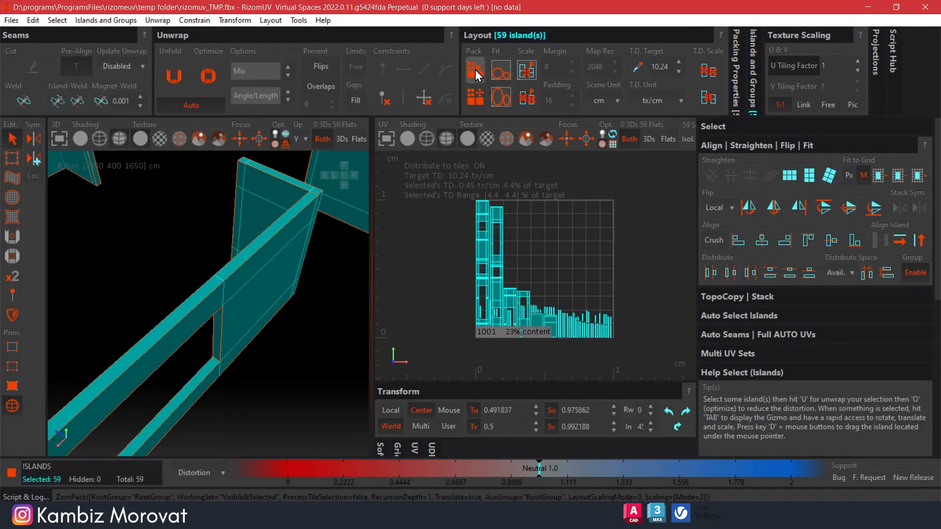
left_click(560, 272)
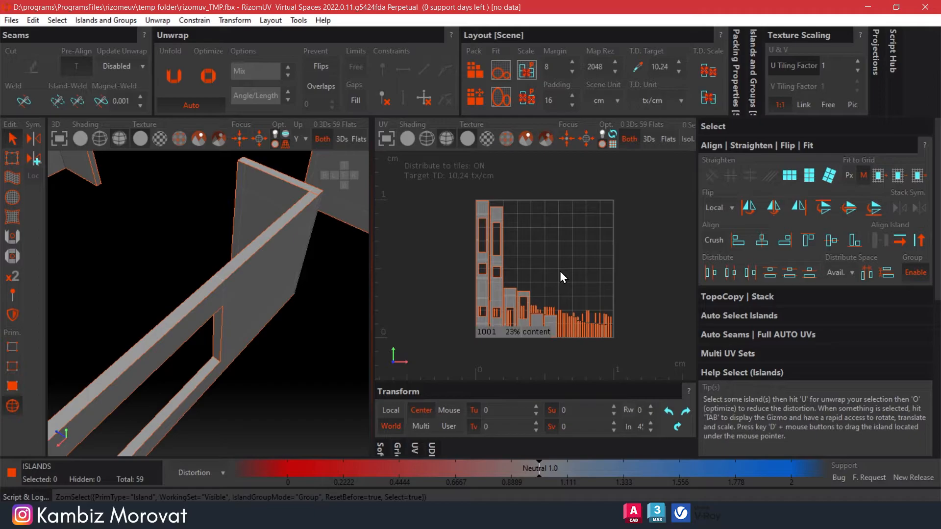
key("ctrl+s")
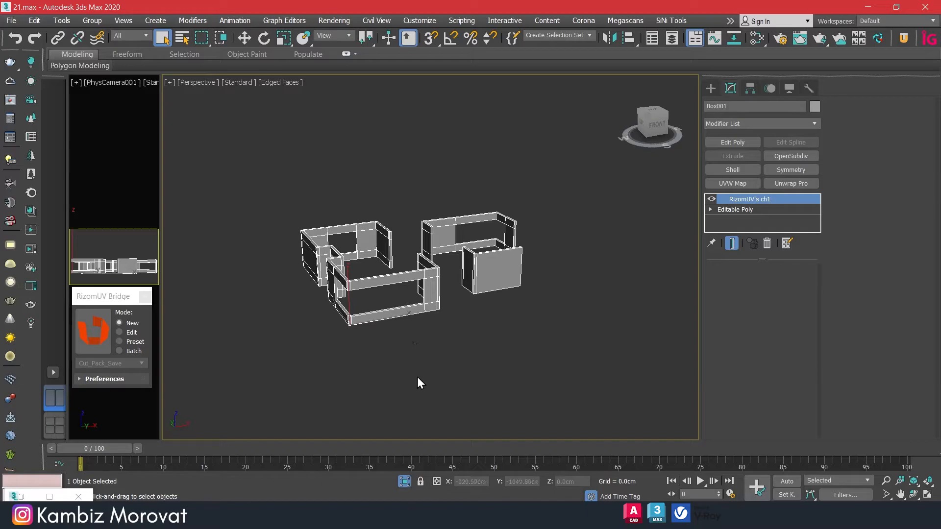
Add a new VRayMtl below the stone material in the Slate Material Editor and name it bricks.
key("m")
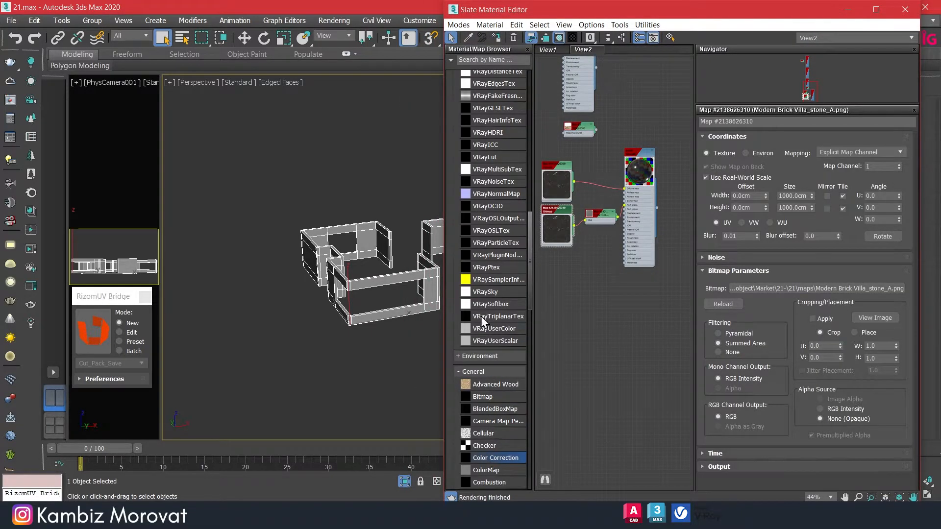
scroll(508, 242, "up", 8)
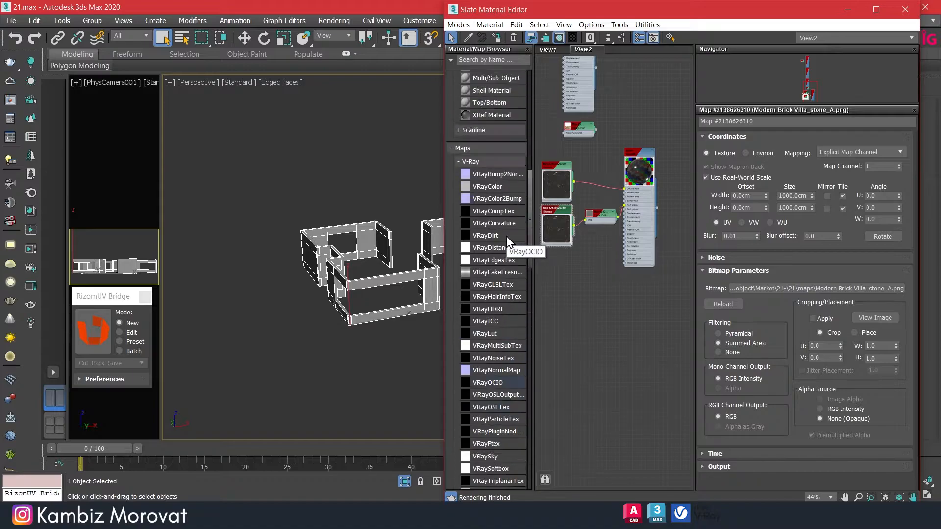
scroll(507, 243, "up", 6)
left_click_drag(492, 144, 635, 301)
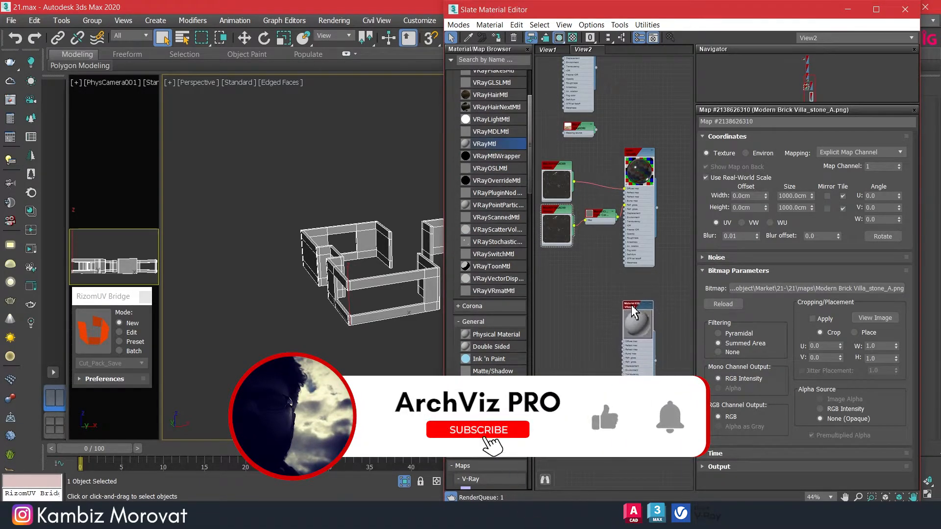
double_click(639, 313)
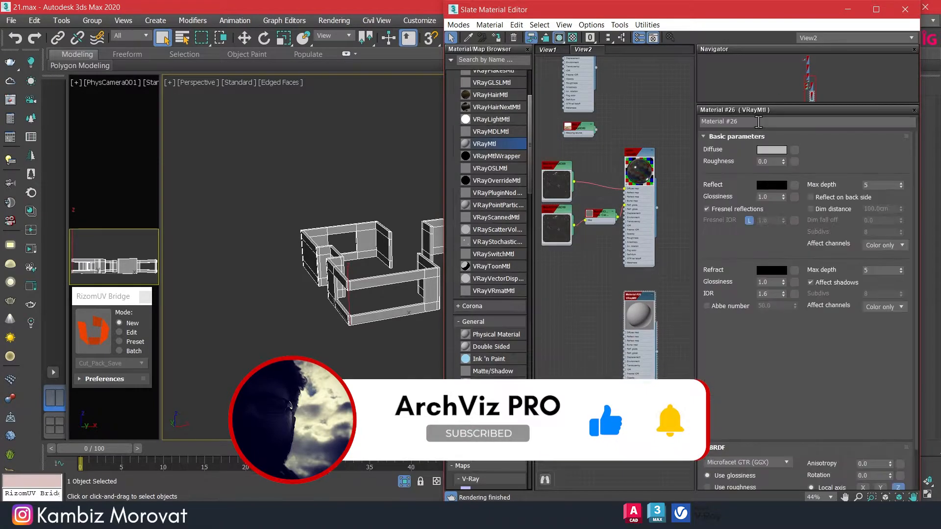
type("bricks")
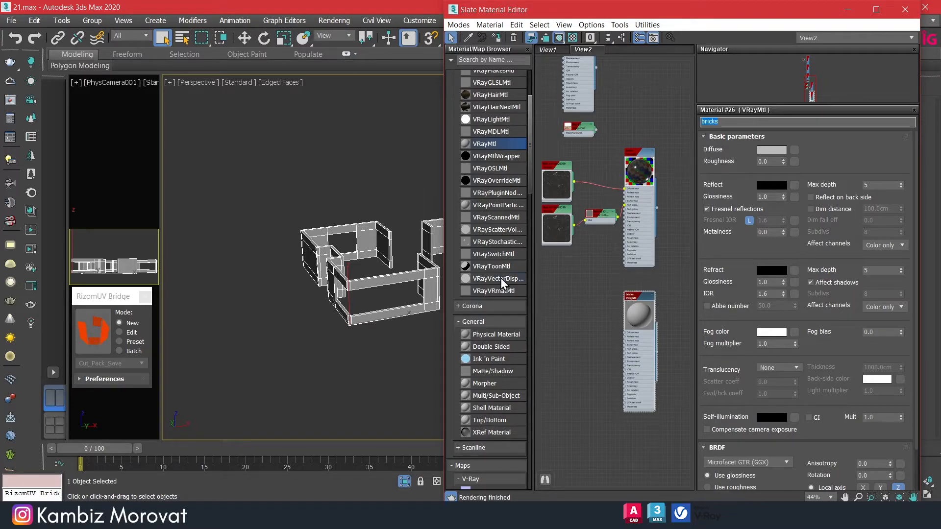
Add a Bitmap map loading Modern Brick Villa_brick_A.jpg and place it beside the bricks material.
scroll(493, 320, "down", 15)
scroll(494, 344, "down", 2)
left_click_drag(484, 327, 569, 337)
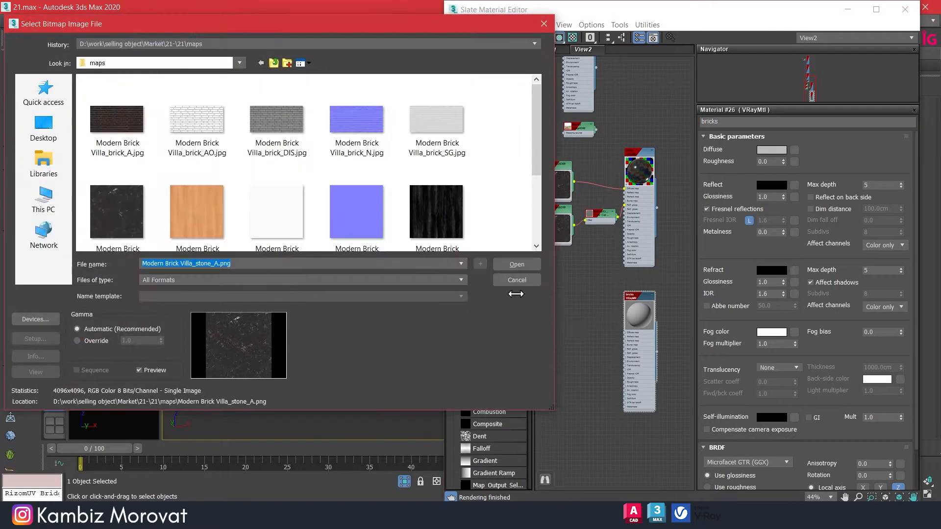
left_click(129, 130)
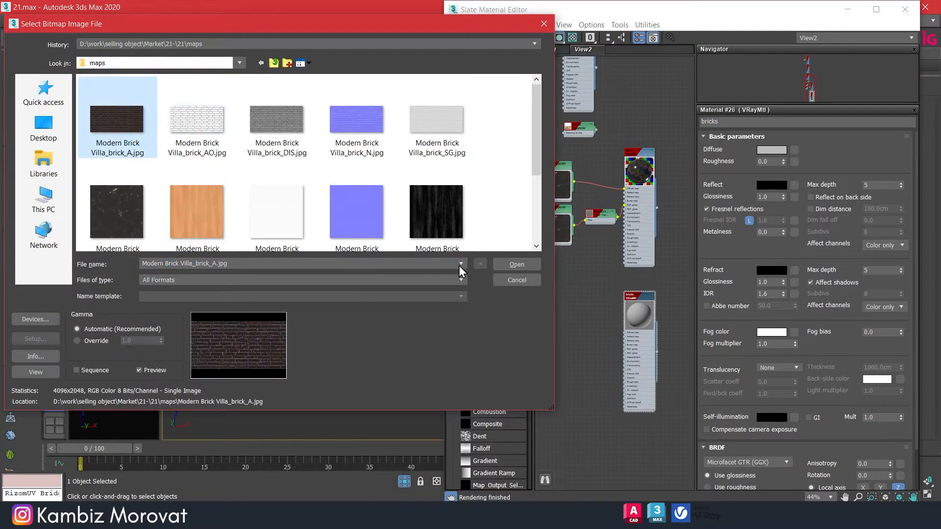
left_click(512, 268)
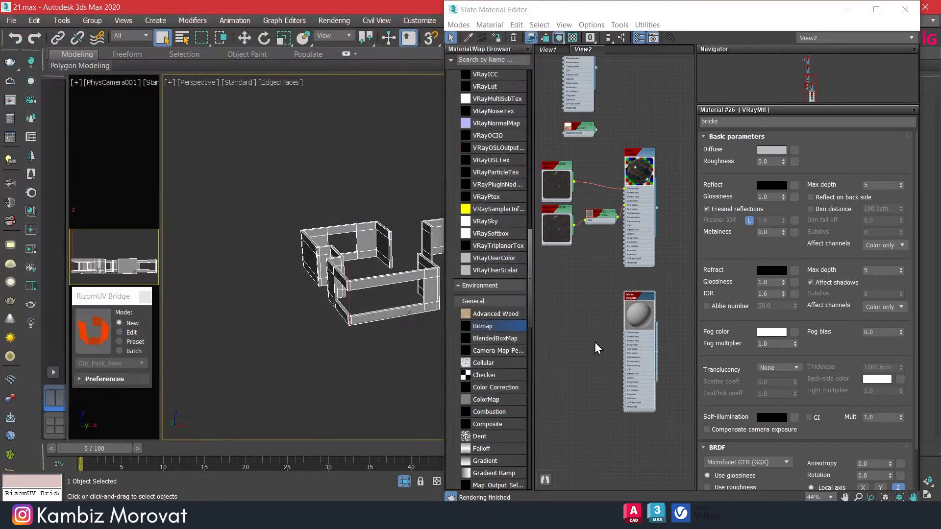
double_click(559, 334)
left_click_drag(569, 336, 572, 320)
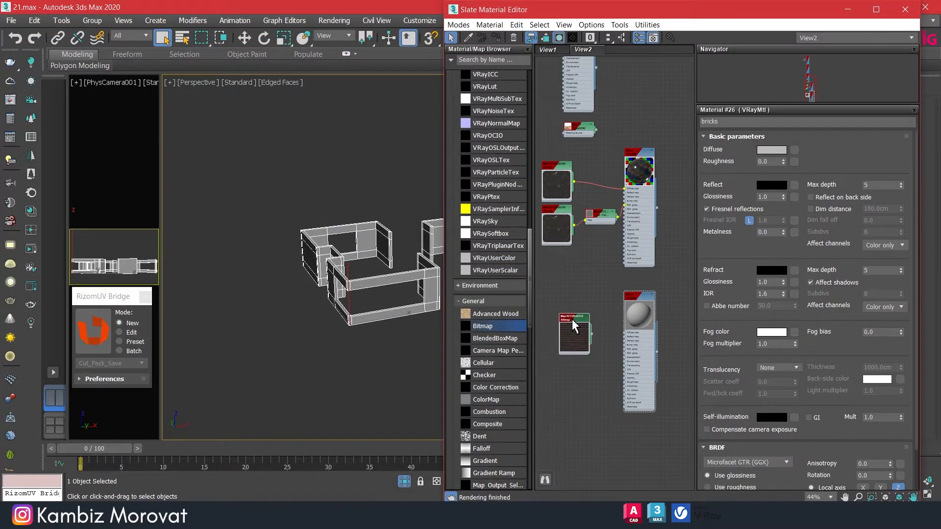
Set the brick bitmap's blur to 0.01 and filtering to Summed Area, and connect it to the bricks material's diffuse map.
double_click(572, 320)
left_click(768, 179)
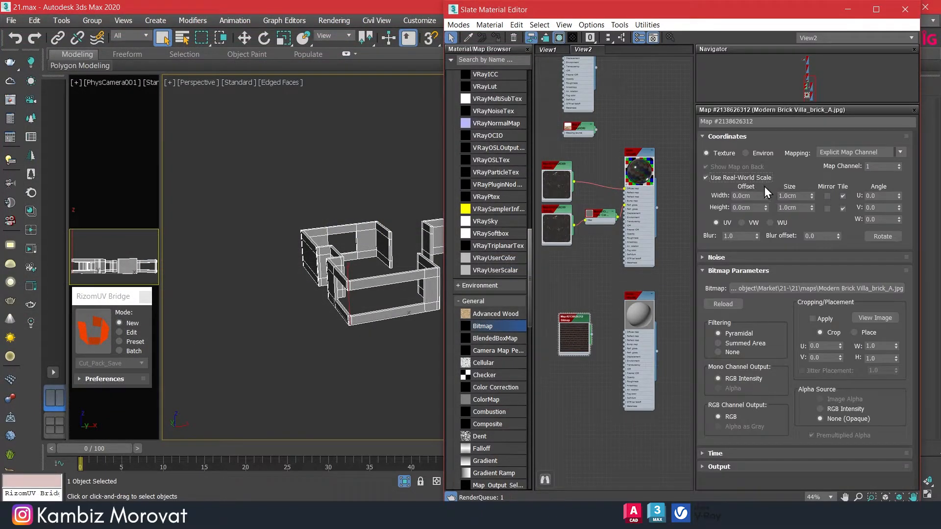
right_click(757, 237)
left_click(736, 342)
left_click_drag(590, 335, 598, 333)
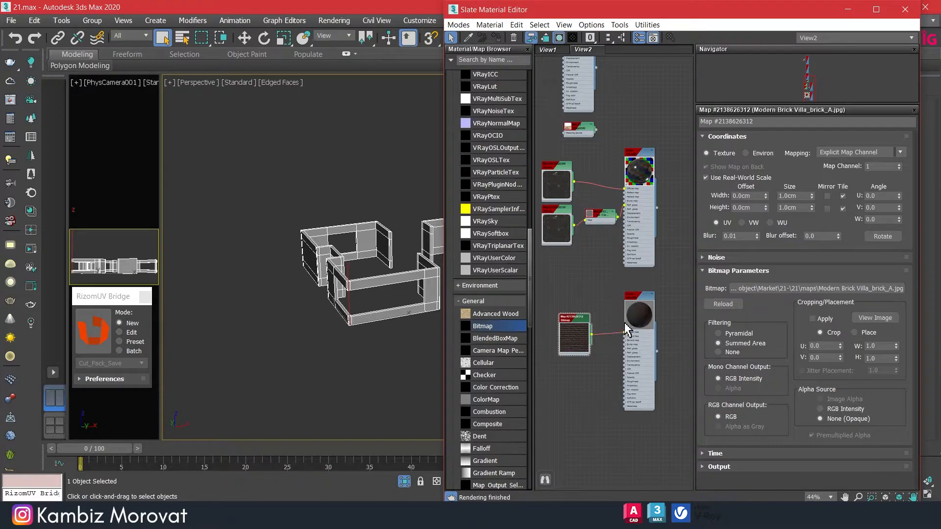
Enable the bricks material's shaded viewport display and assign it to the selected villa walls.
double_click(632, 297)
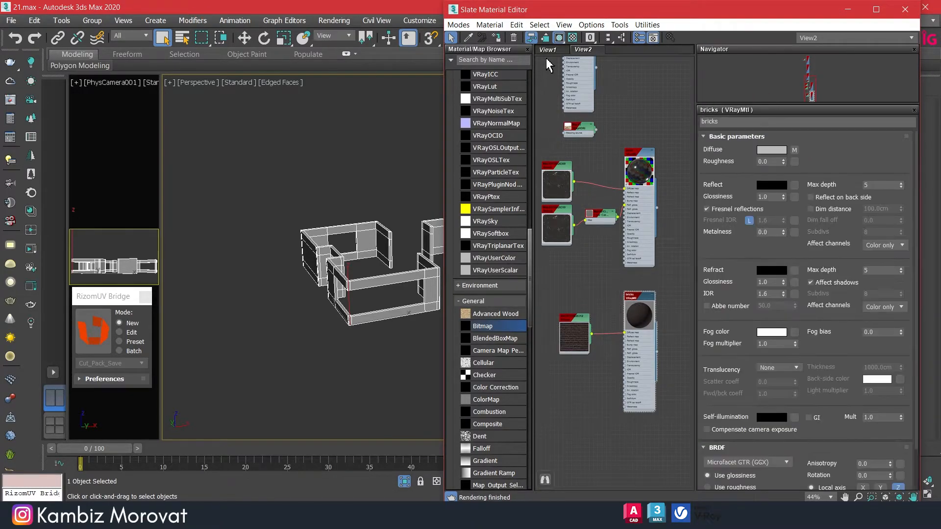
left_click(572, 39)
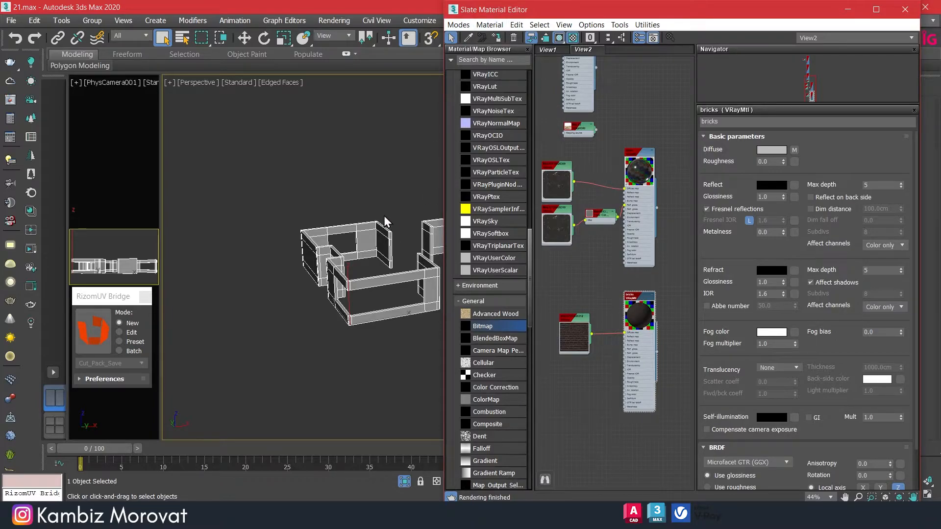
left_click(496, 38)
scroll(325, 204, "up", 4)
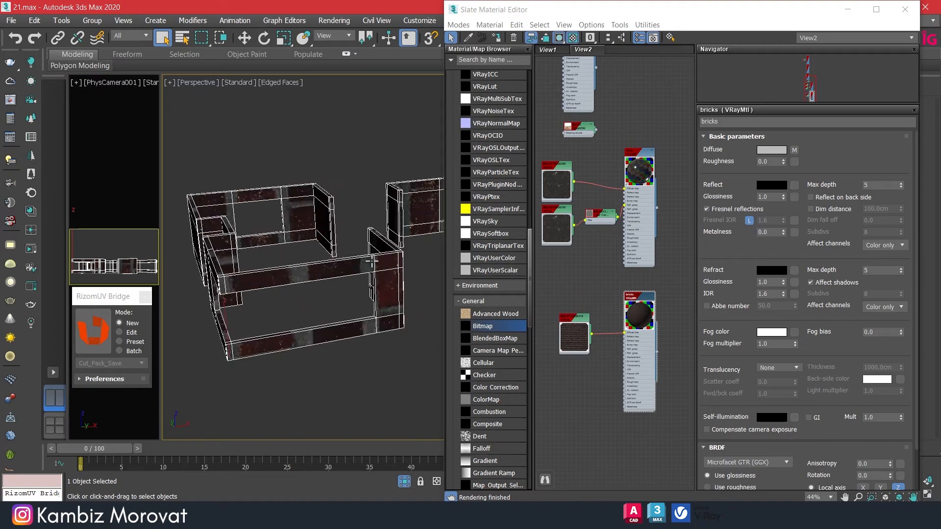
scroll(372, 263, "up", 4)
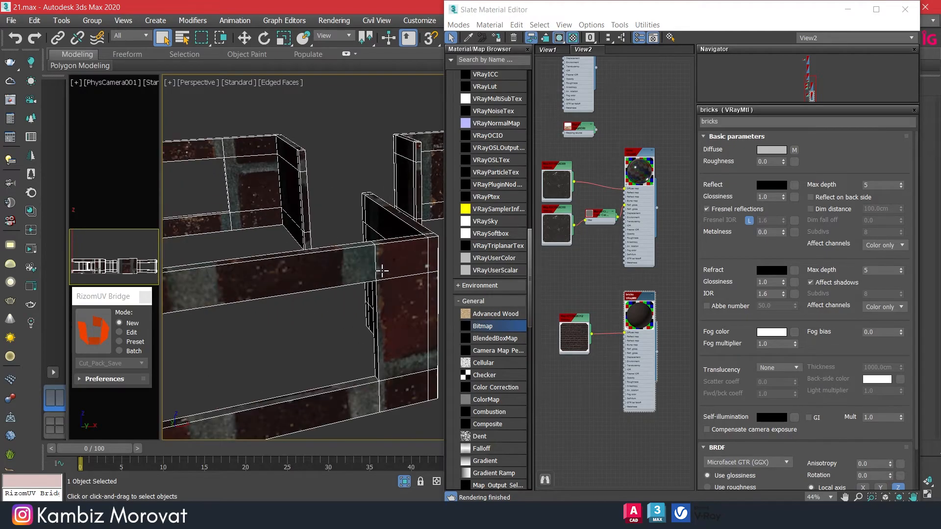
Add an Unwrap modifier to the walls with UV Tools and scale their UVs to a real-world size of 1.0 cm.
left_click_drag(577, 323, 584, 320)
double_click(584, 319)
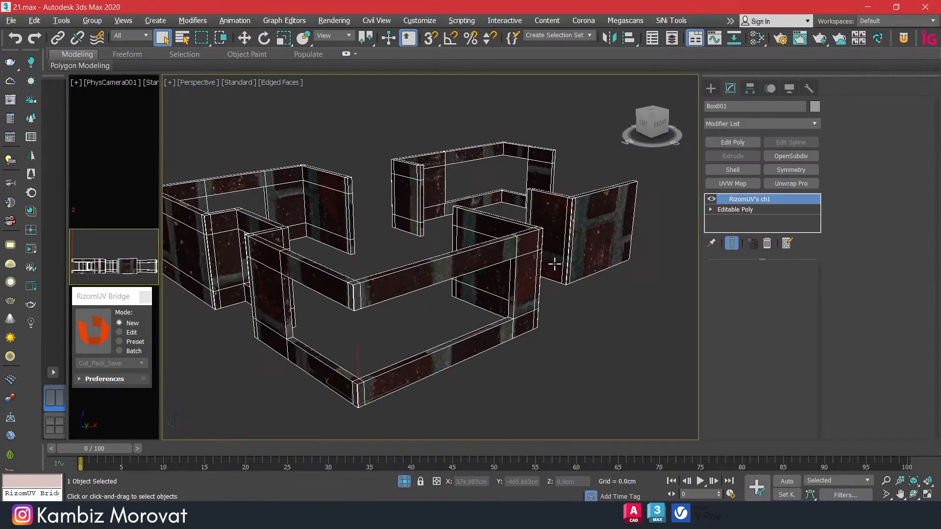
scroll(561, 256, "down", 5)
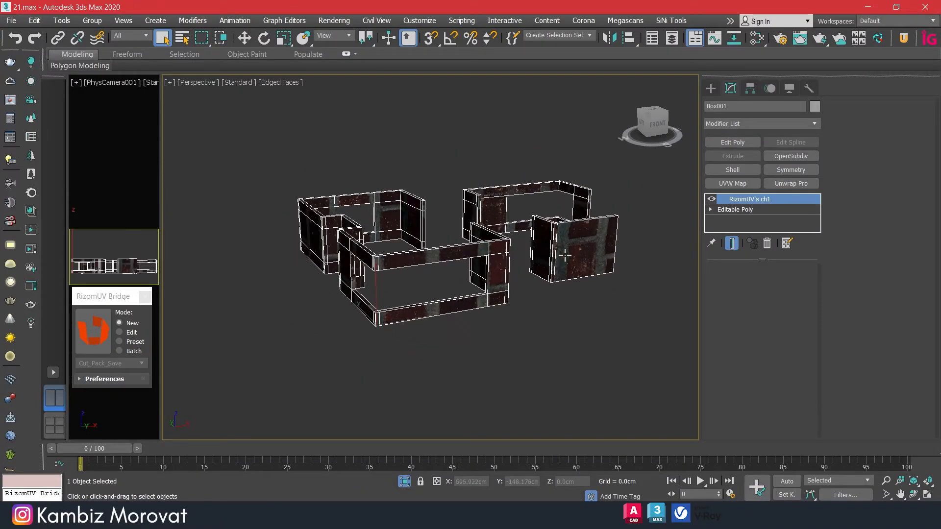
left_click(903, 39)
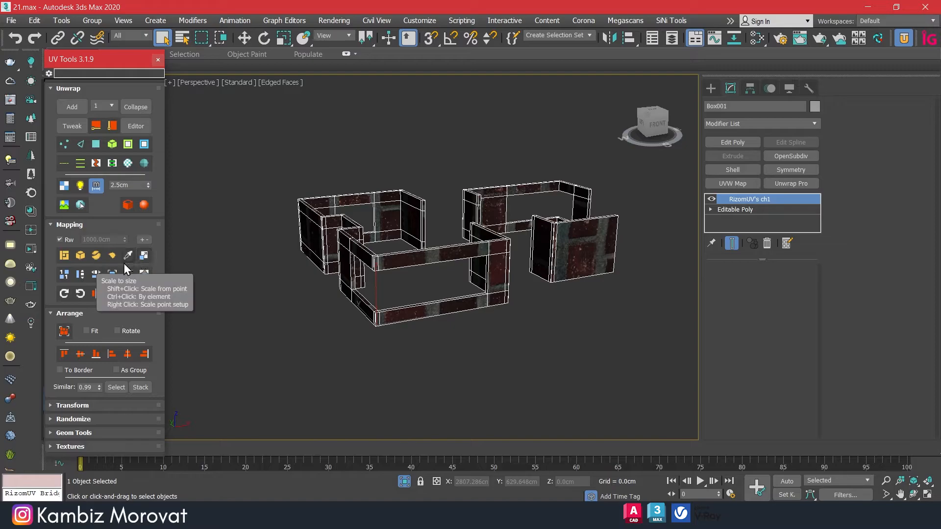
left_click(66, 276)
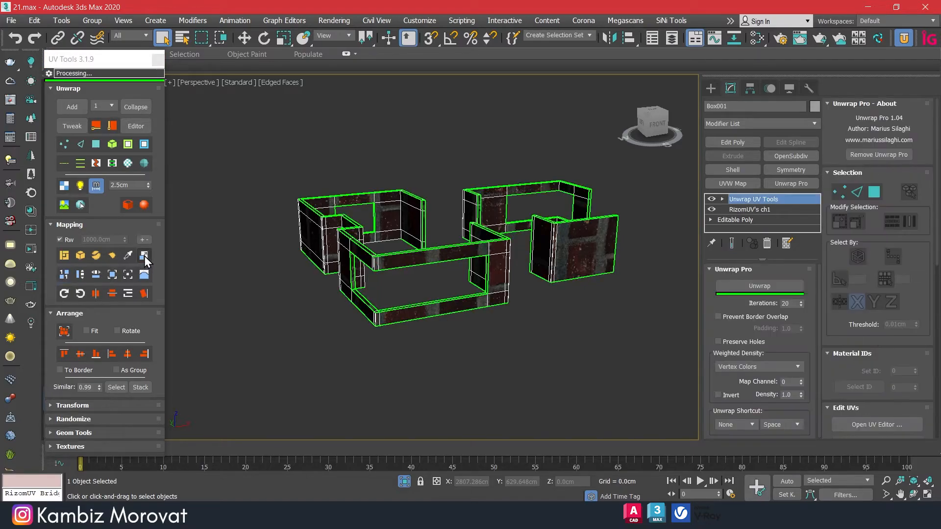
left_click(145, 256)
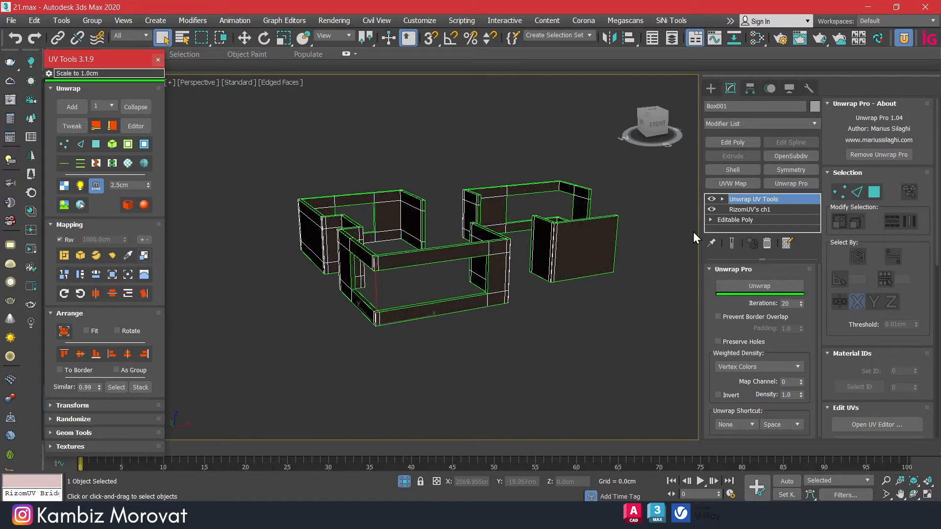
middle_click_drag(640, 248, 482, 249, "alt")
scroll(460, 250, "up", 3)
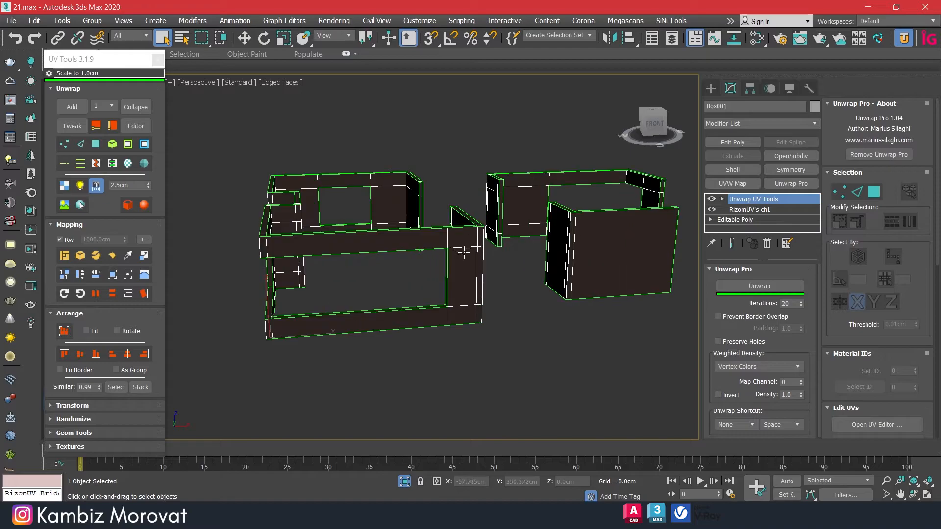
Reopen the brick bitmap's settings and set its real-world width and height to 100 cm.
key("m")
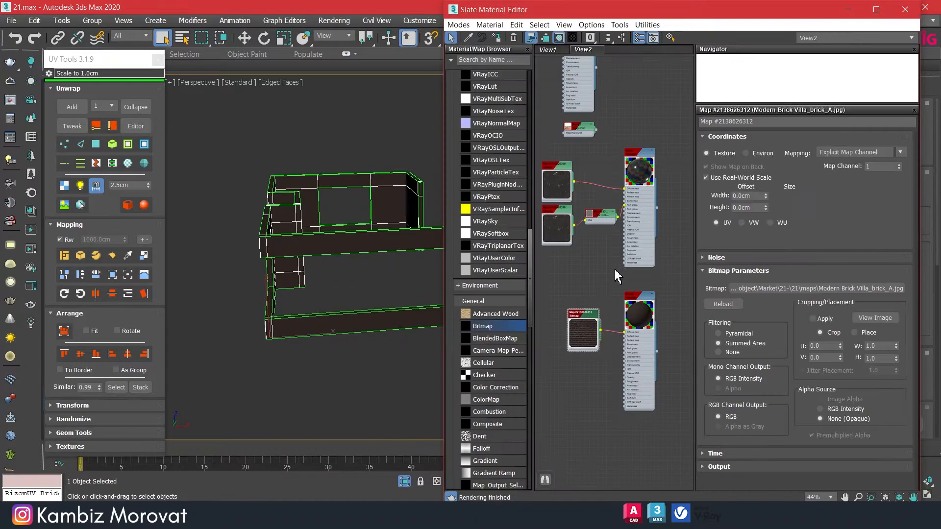
left_click(583, 307)
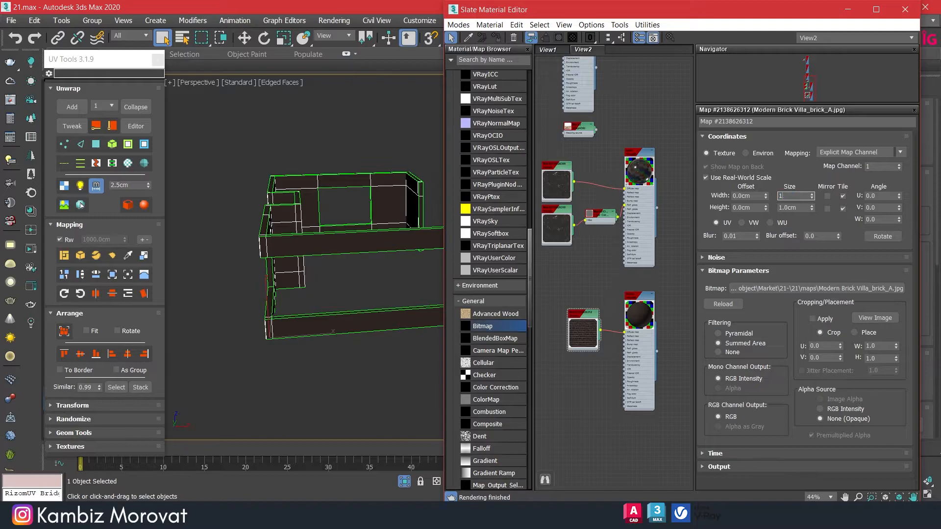
double_click(800, 208)
type("100.0cm")
key("Return")
scroll(337, 251, "up", 5)
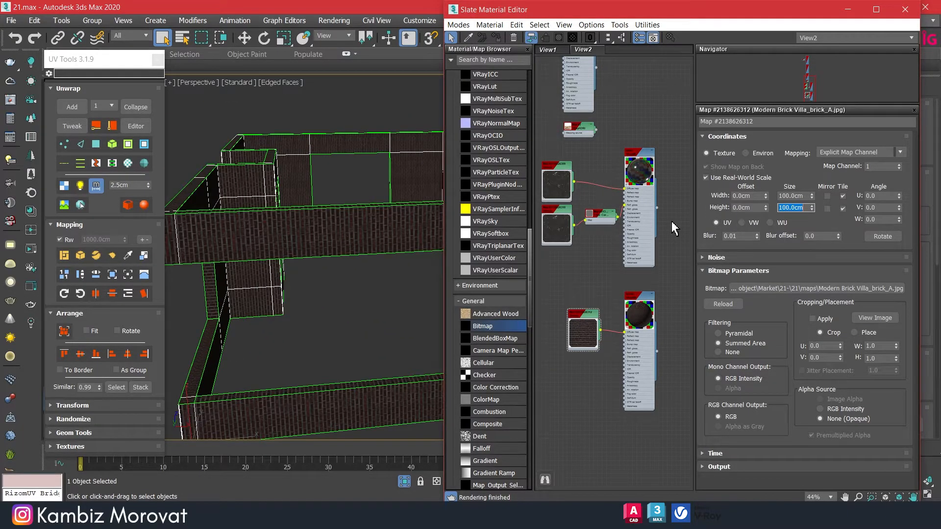
Try real-world sizes of 50 cm, 200 cm and 500 cm for the brick bitmap.
key("shift+Tab")
type("50")
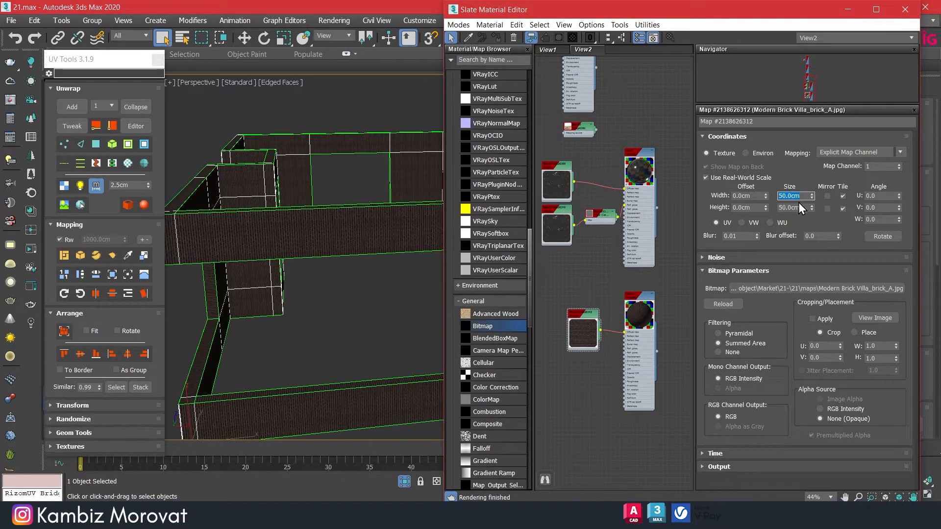
type("200")
key("Return")
type("500")
key("Return")
key("Tab")
type("5")
key("Return")
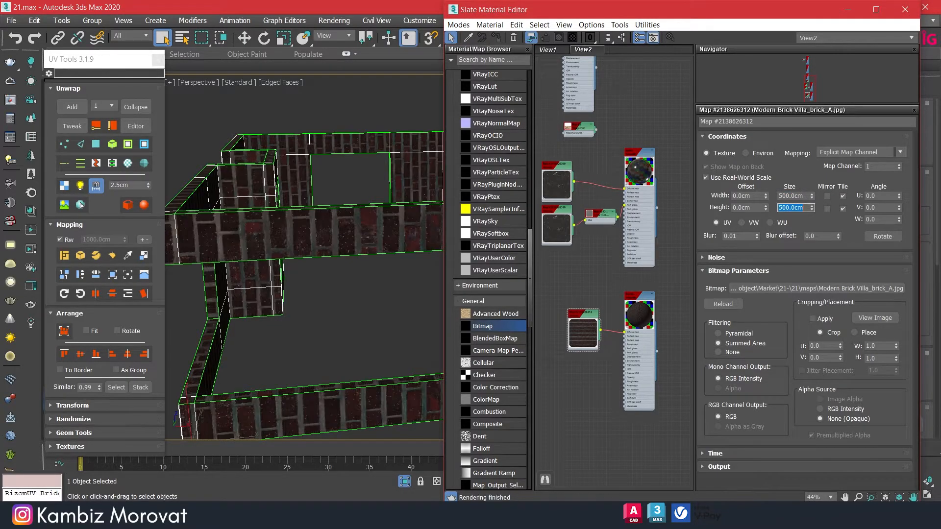
Try a real-world width and height of 300 cm for the brick bitmap.
left_click(802, 196)
type("300")
key("Return")
key("Tab")
type("3")
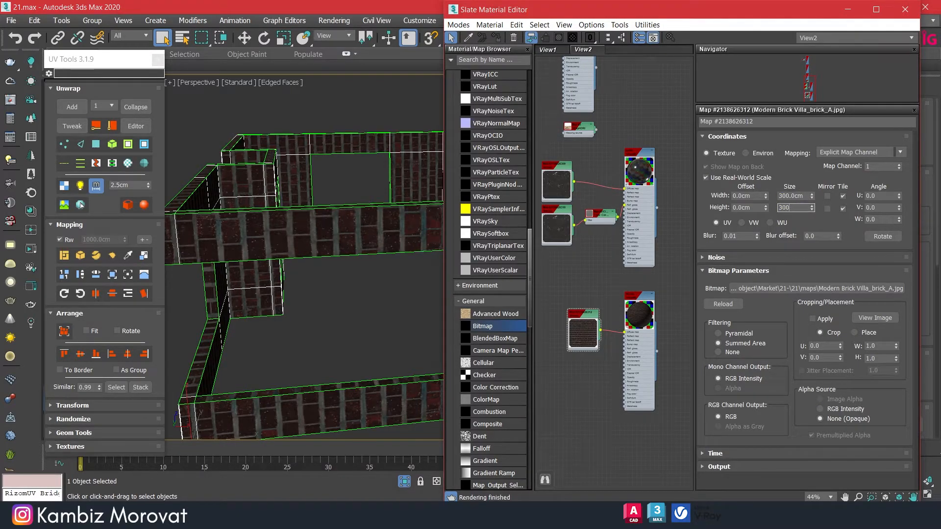
type("00")
key("Return")
Set the brick bitmap's real-world width and height to 200 cm and minimize the material editor.
left_click(803, 196)
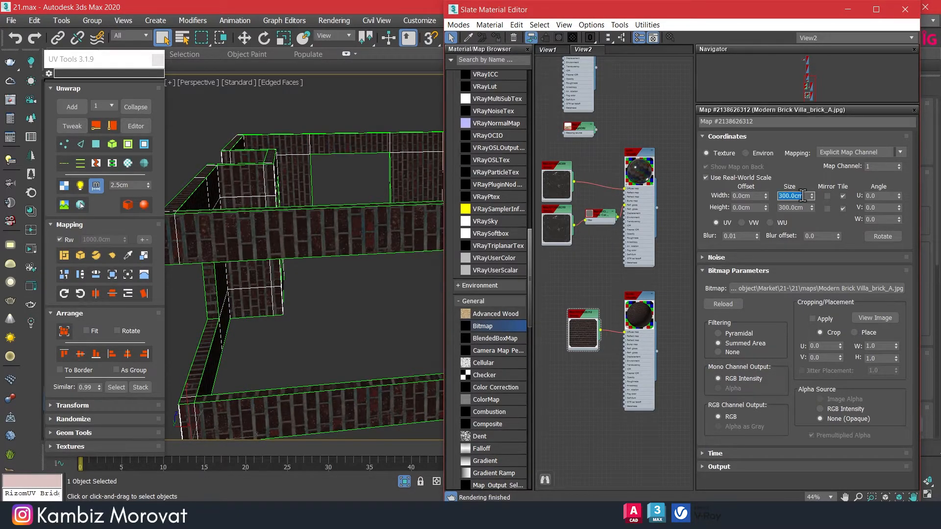
key("Tab")
type("200")
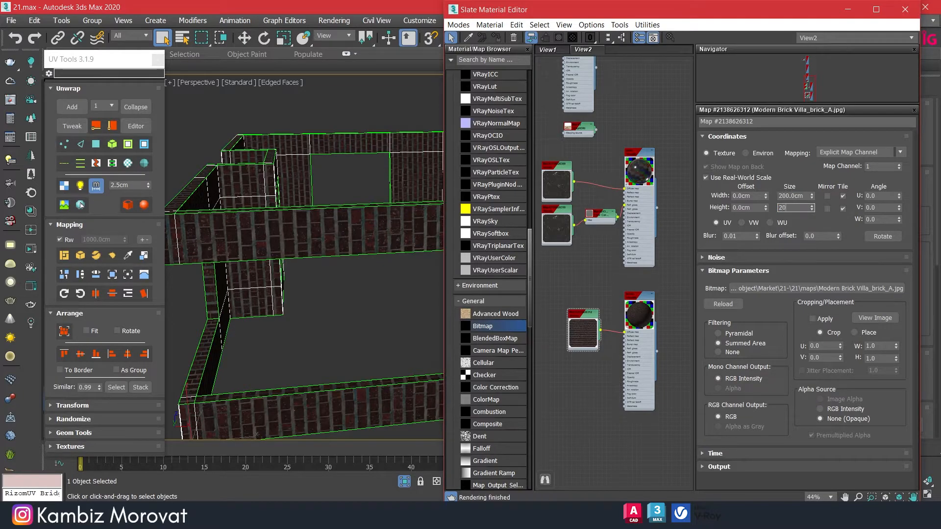
key("Return")
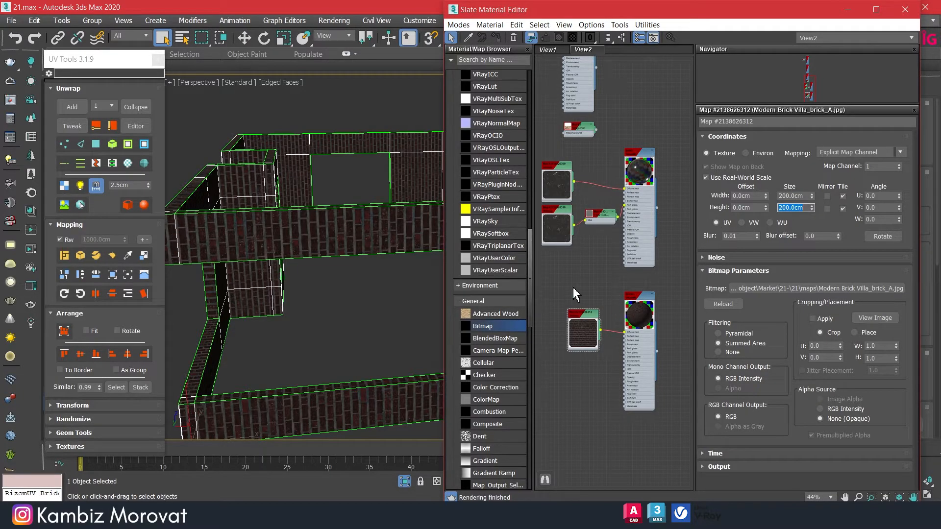
left_click(847, 10)
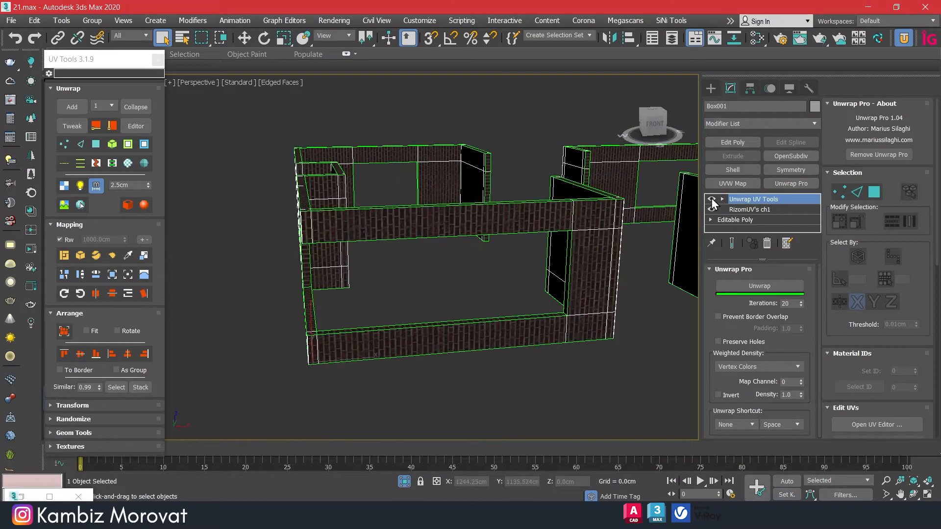
Select all wall polygons in the Unwrap modifier, open the UV editor and rotate their UVs 90 degrees.
scroll(597, 215, "down", 5)
mouse_move(550, 218)
middle_mouse_down("alt")
mouse_move(586, 225)
mouse_move(505, 211)
mouse_move(525, 238)
mouse_move(571, 246)
mouse_move(537, 218)
middle_mouse_up("alt")
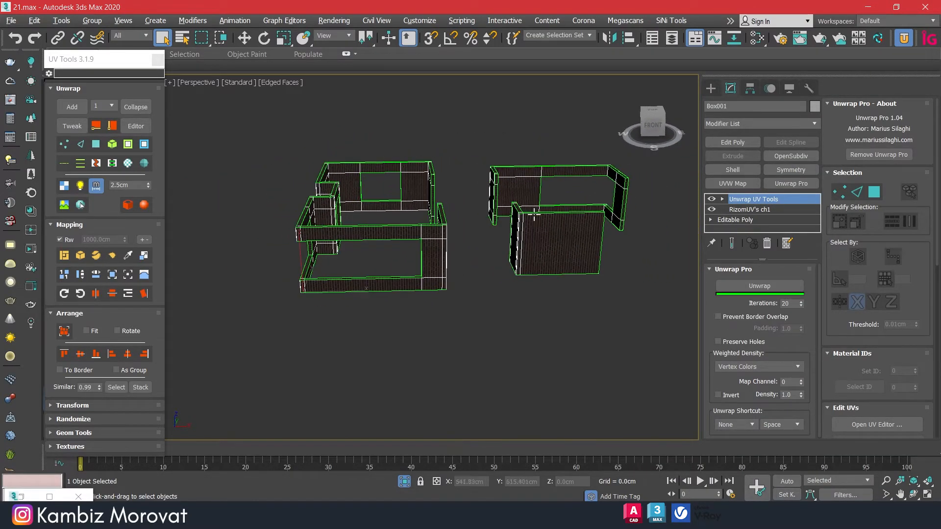
left_click(877, 192)
left_click_drag(251, 137, 663, 365)
key("F2")
middle_click_drag(406, 290, 424, 282, "alt")
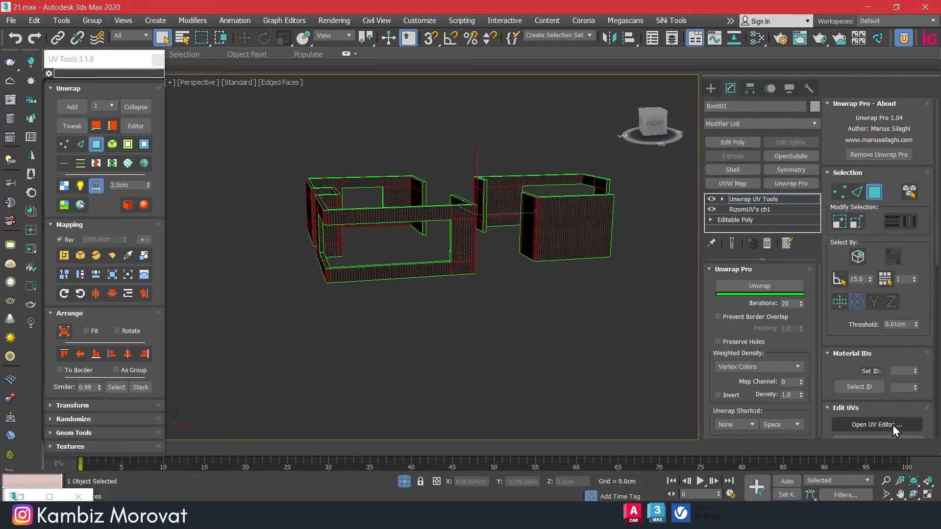
left_click(877, 424)
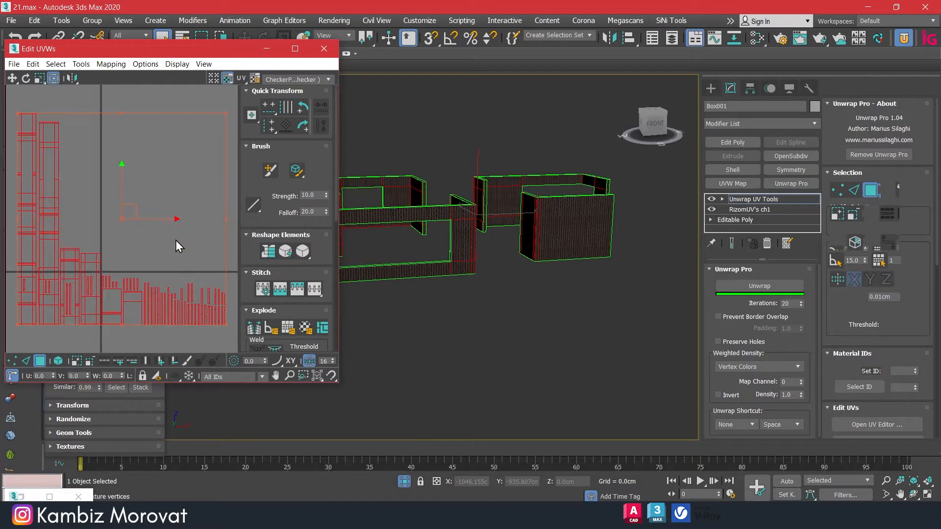
left_click(298, 110)
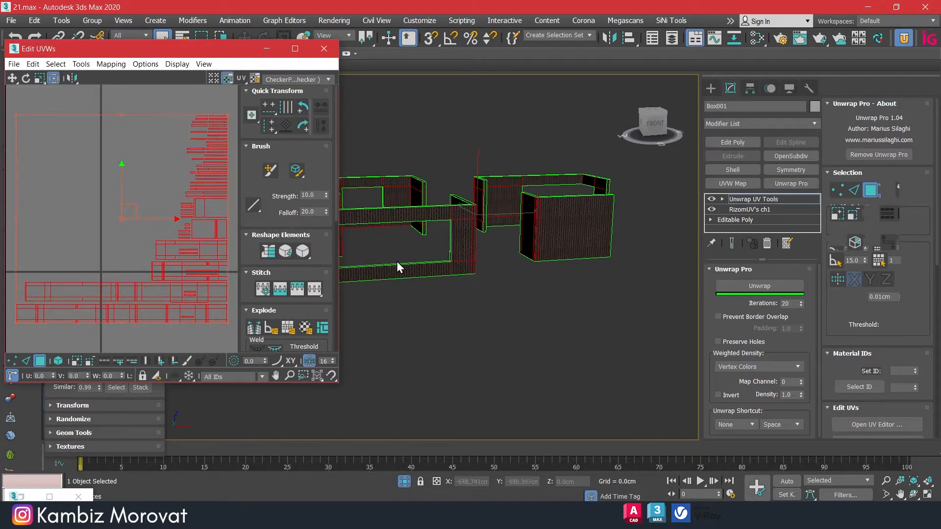
middle_click_drag(399, 265, 446, 269, "alt")
scroll(458, 227, "up", 10)
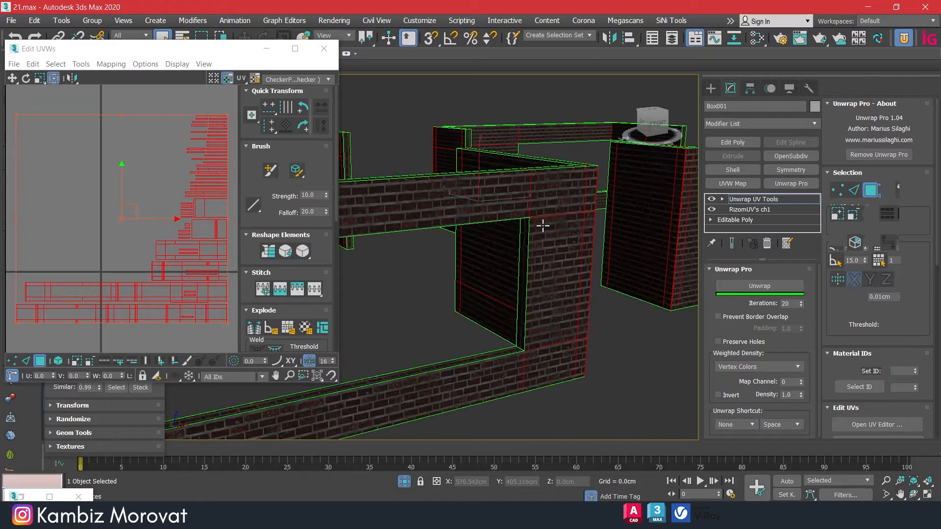
Rotate the UVs of the narrow jamb face beside the corner wall's opening by 90 degrees.
left_click(506, 275)
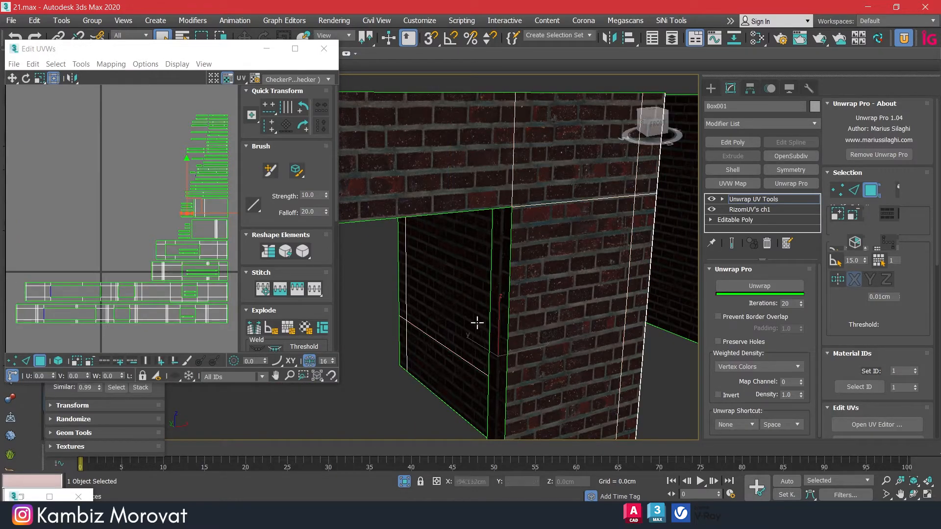
left_click(506, 337)
scroll(492, 343, "down", 6)
middle_click_drag(441, 353, 471, 345, "alt")
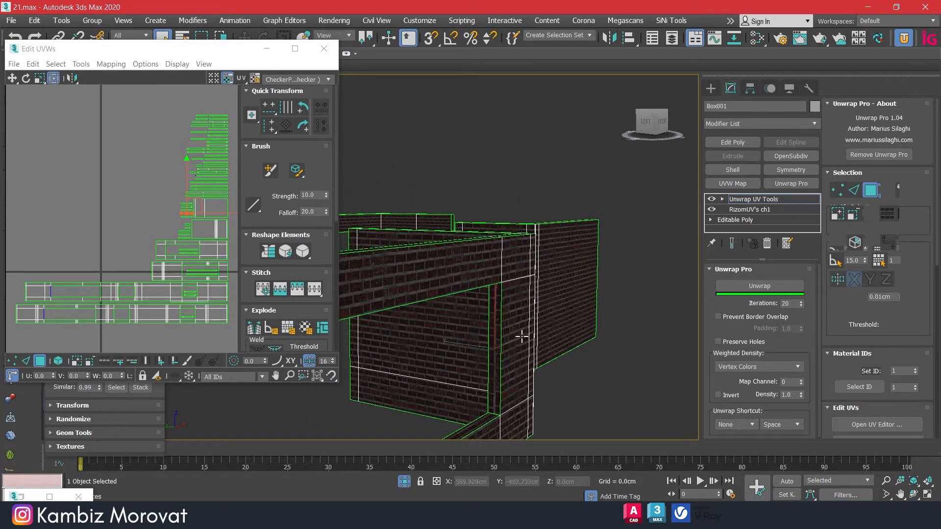
scroll(496, 343, "up", 5)
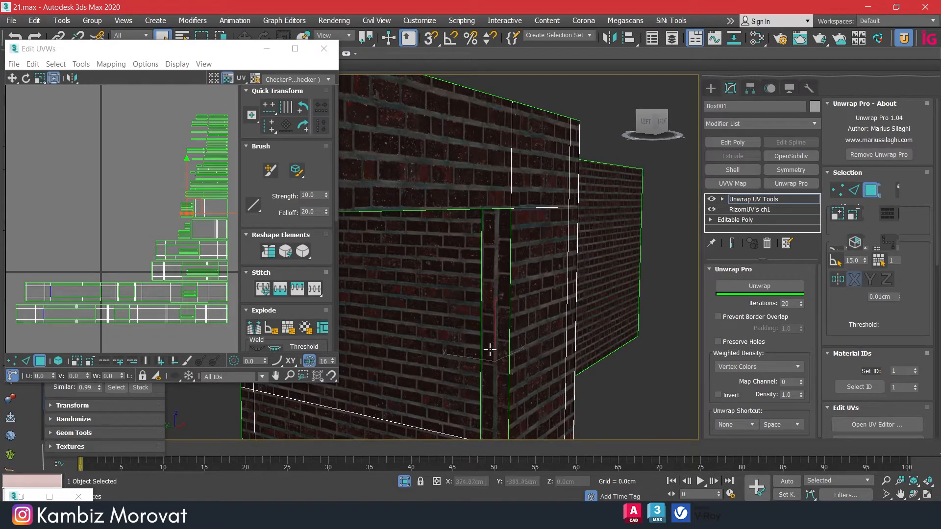
left_click(302, 111)
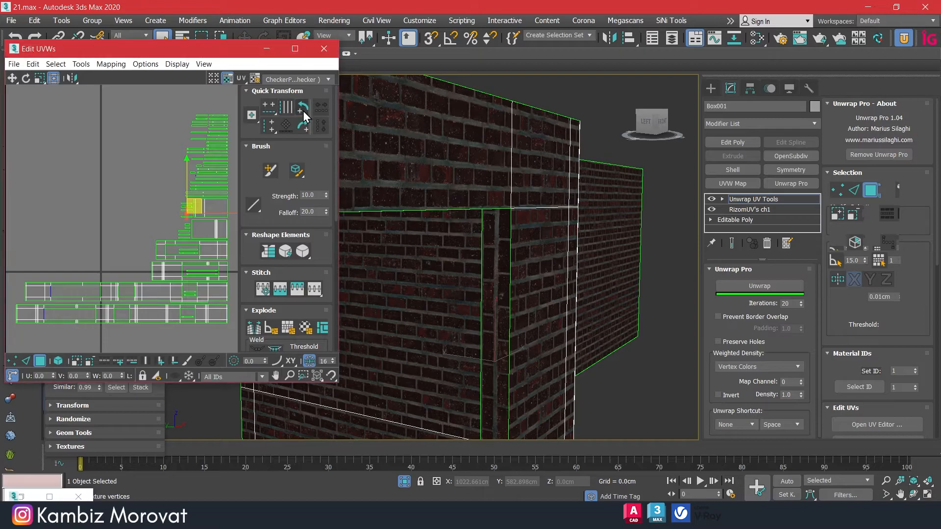
mouse_move(483, 287)
middle_mouse_down("alt")
mouse_move(489, 273)
mouse_move(478, 269)
middle_mouse_up("alt")
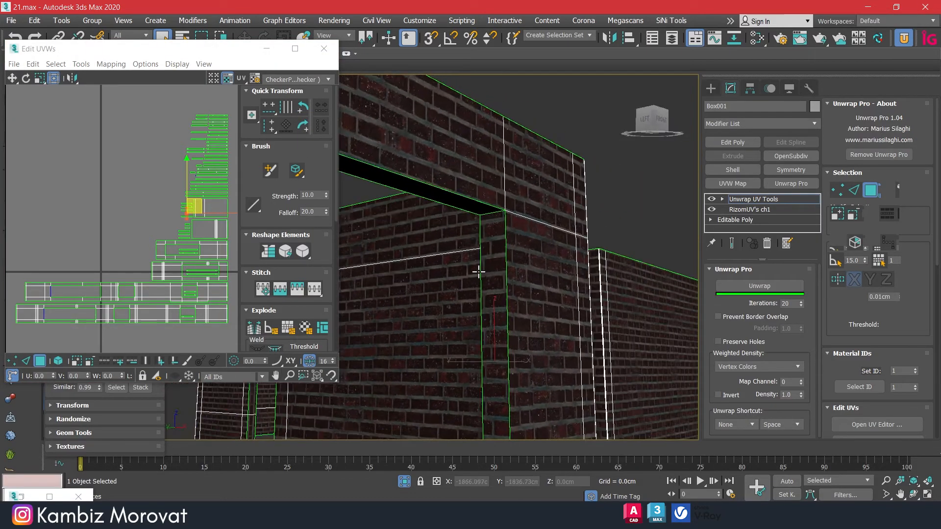
middle_click_drag(496, 222, 446, 193, "alt")
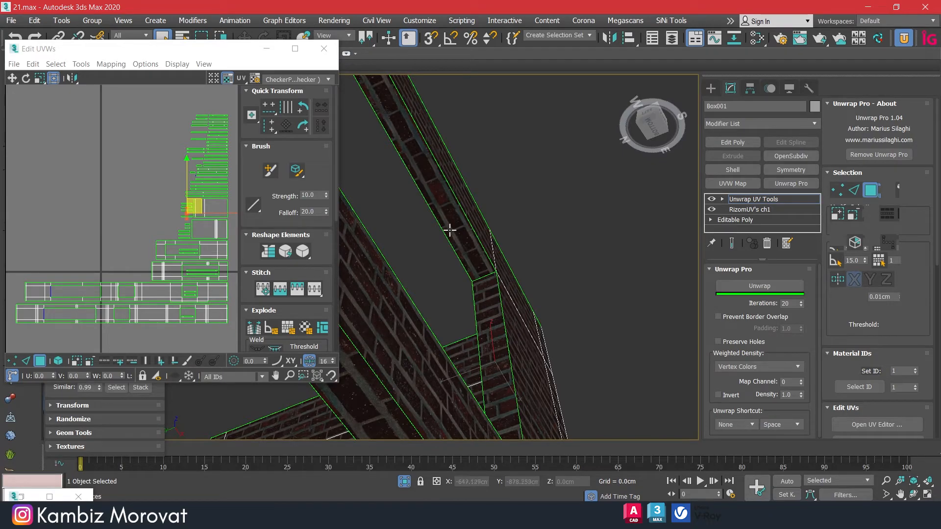
Rotate the UVs of the narrow pillar face below the upper wall band by 90 degrees.
middle_click_drag(458, 239, 378, 381, "alt")
middle_click_drag(501, 320, 501, 381, "alt")
middle_click_drag(469, 309, 506, 238, "alt")
middle_click_drag(513, 271, 512, 252, "alt")
left_click(520, 312)
middle_click_drag(520, 313, 407, 354, "alt")
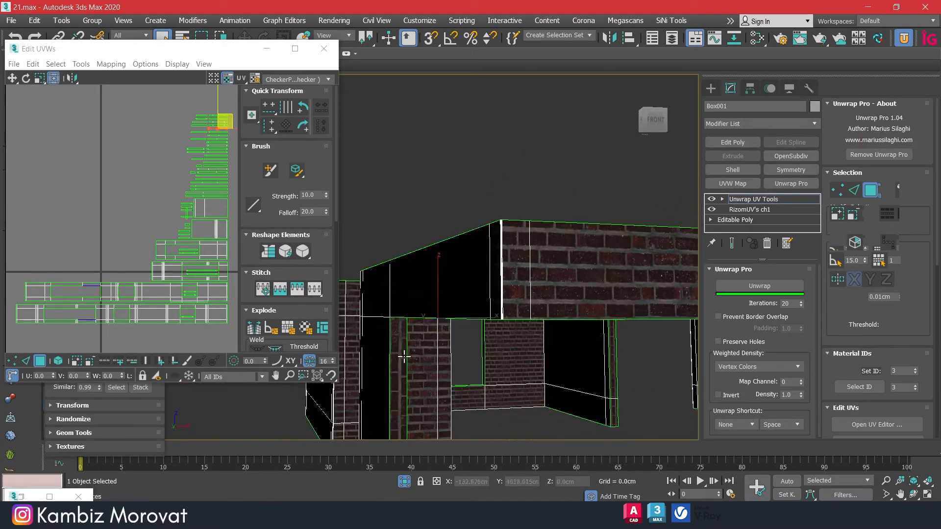
left_click(400, 358)
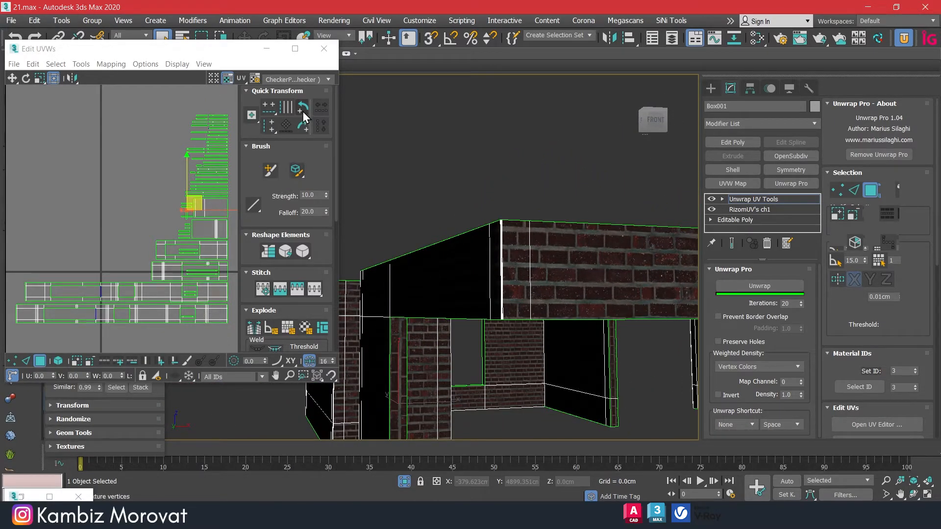
middle_click_drag(473, 388, 514, 368, "alt")
Rotate the UVs of the jamb face where the window opening meets the projecting wall by 90 degrees.
middle_click_drag(390, 289, 468, 333)
scroll(501, 249, "up", 5)
scroll(482, 240, "down", 4)
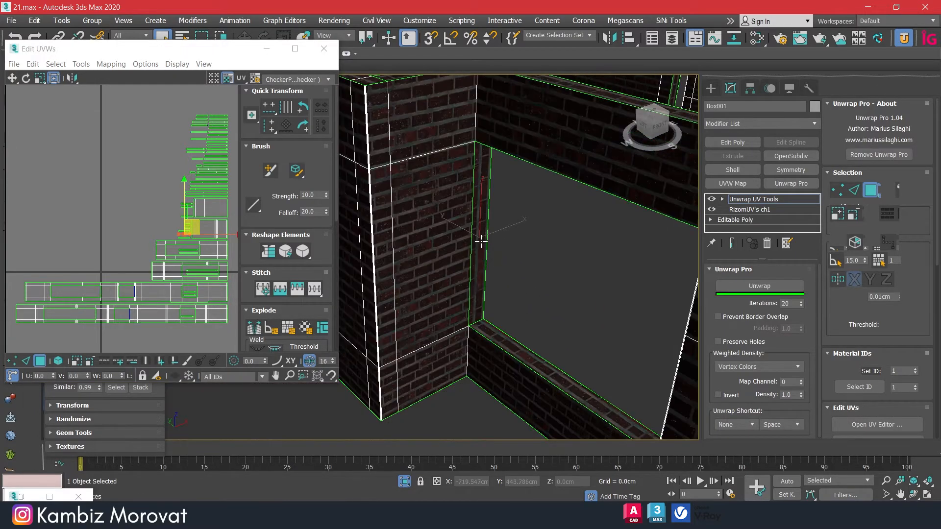
left_click(298, 111)
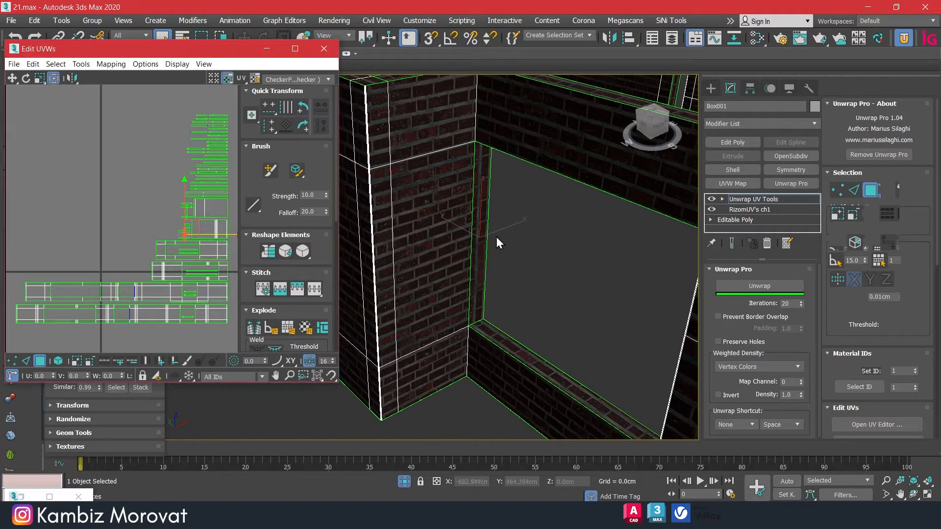
middle_click_drag(555, 291, 611, 226, "alt")
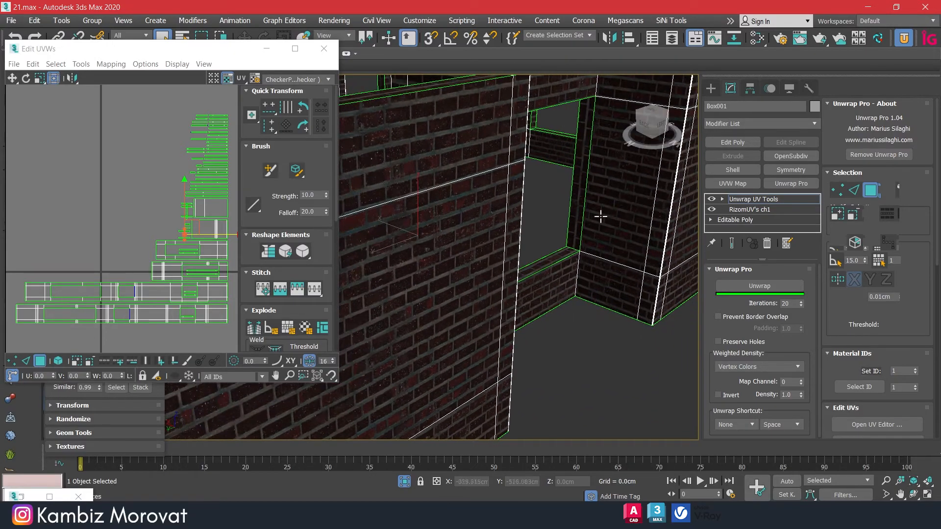
Rotate the UVs of the jamb face in the opening behind the large brick wall by 90 degrees.
left_click(587, 253)
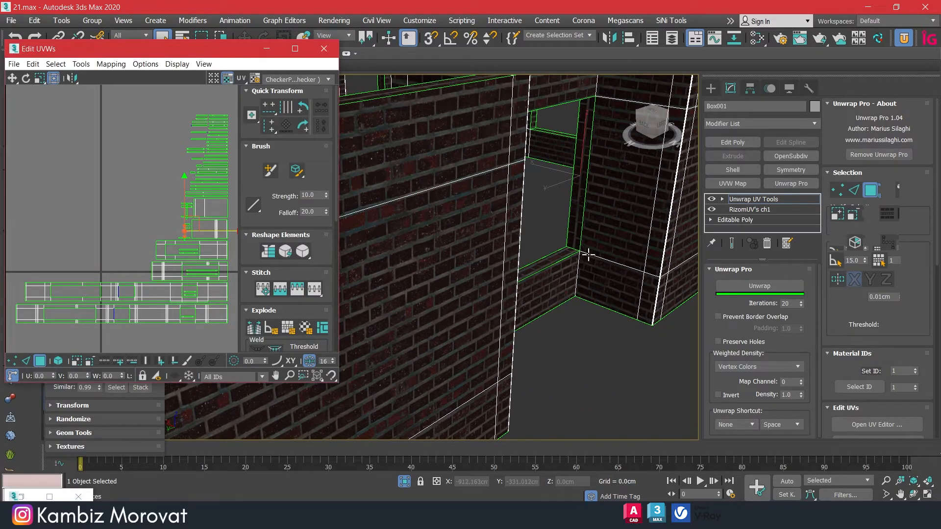
middle_click_drag(590, 254, 582, 257)
scroll(582, 263, "down", 6)
middle_click_drag(532, 288, 437, 287, "alt")
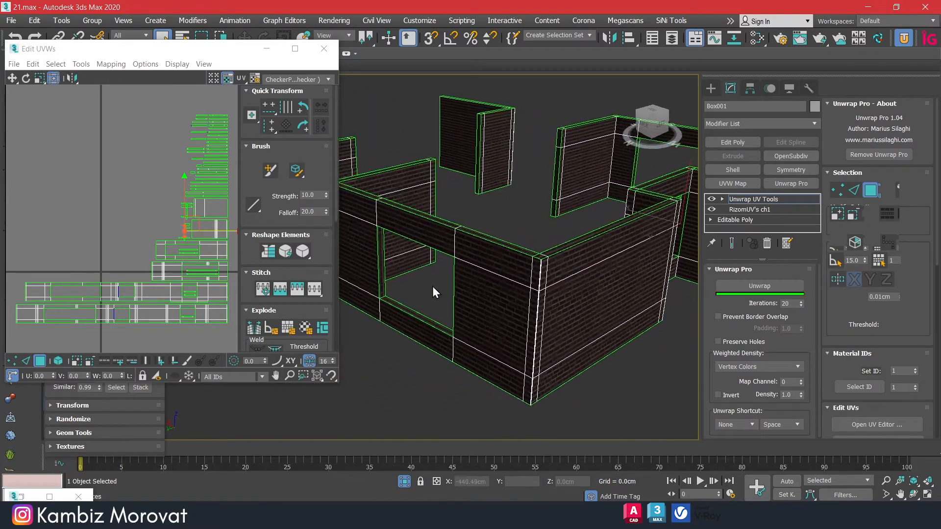
Rotate the UVs of two more vertical window jamb faces by 90 degrees so their bricks run horizontally.
scroll(386, 298, "up", 5)
scroll(386, 298, "up", 4)
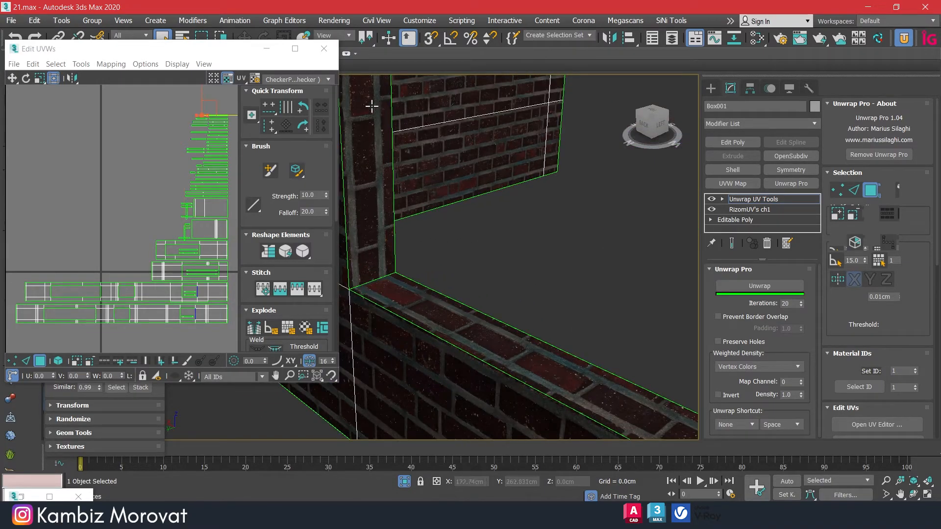
scroll(492, 265, "down", 8)
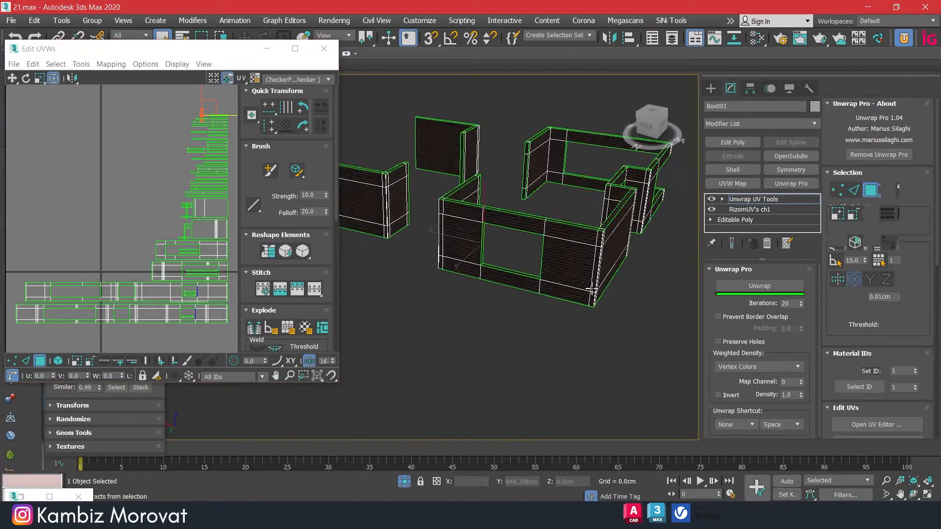
middle_click_drag(583, 288, 537, 223, "alt")
scroll(510, 218, "up", 8)
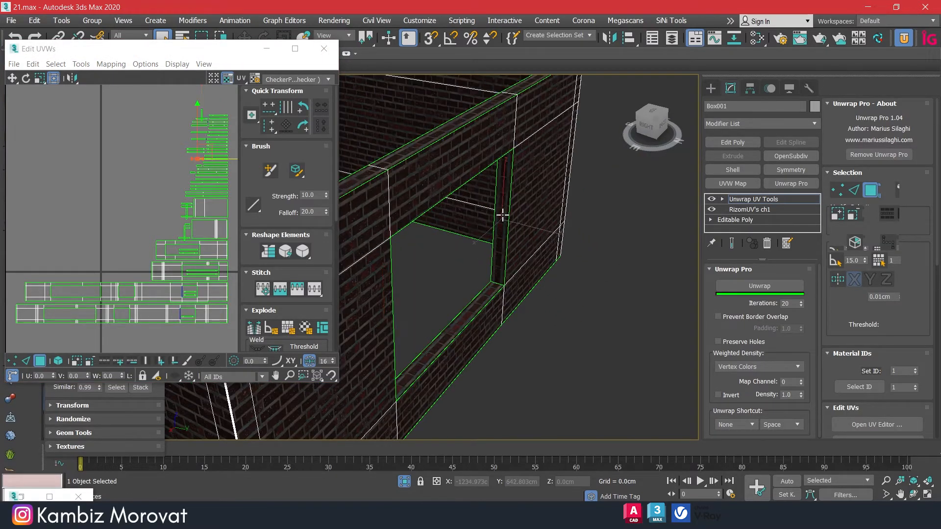
left_click(302, 106)
Rotate the UVs of the jamb face between the long opening and its adjoining solid wall by 90 degrees.
scroll(487, 207, "down", 5)
mouse_move(500, 247)
middle_mouse_down("alt")
mouse_move(446, 257)
mouse_move(610, 285)
middle_mouse_up("alt")
mouse_move(410, 270)
middle_mouse_down()
mouse_move(475, 298)
mouse_move(581, 269)
middle_mouse_up()
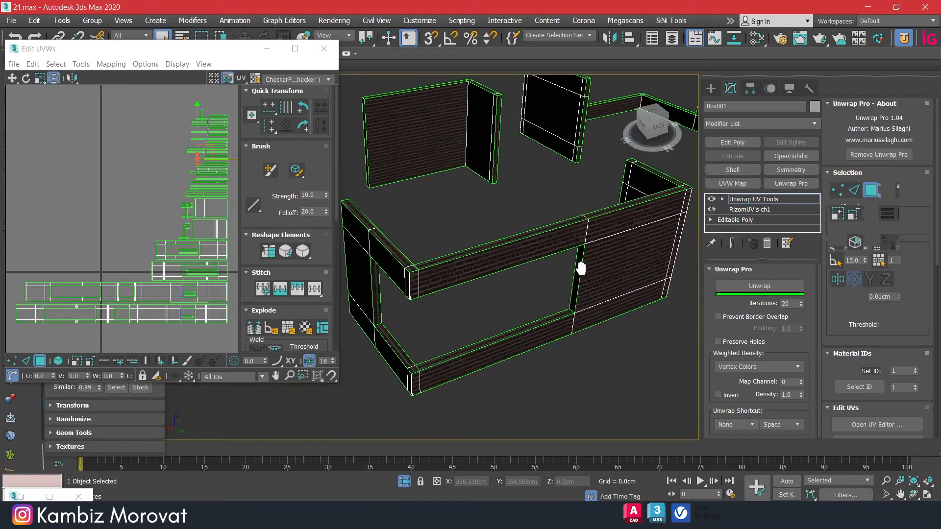
scroll(584, 288, "up", 5)
left_click(569, 281)
middle_click_drag(540, 321, 572, 298, "alt")
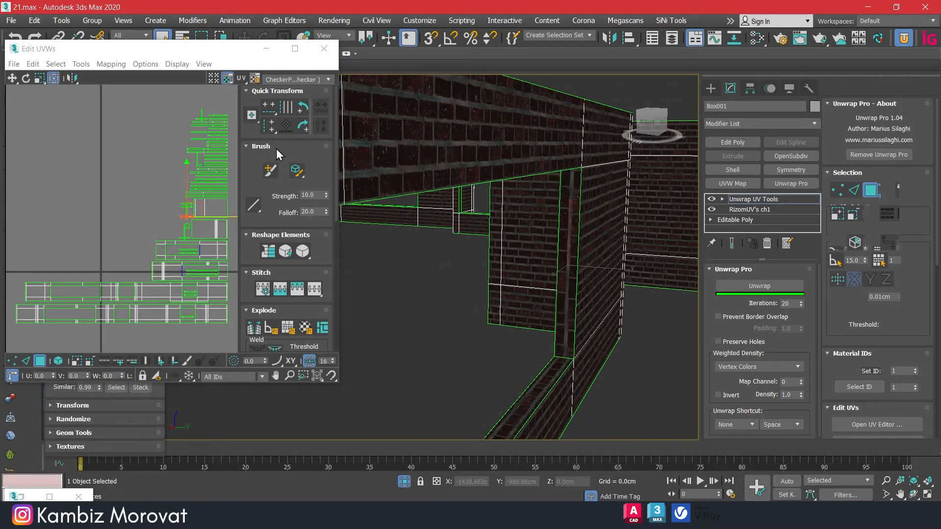
left_click(305, 115)
Rotate the UVs of the next opening's jamb face and of the tall narrow wall end by 90 degrees.
scroll(529, 235, "down", 8)
middle_click_drag(500, 287, 423, 266, "alt")
scroll(466, 259, "up", 8)
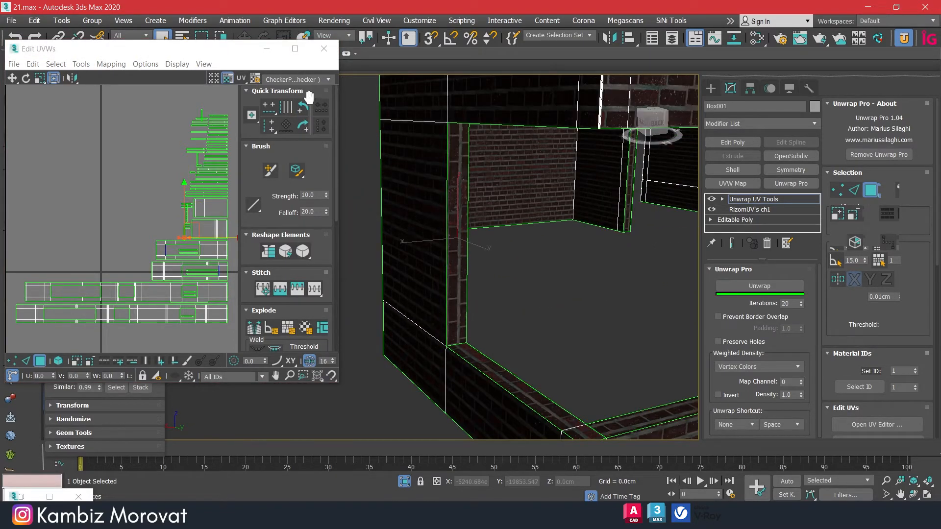
scroll(516, 270, "down", 8)
middle_click_drag(516, 270, 576, 300, "alt")
scroll(511, 263, "up", 8)
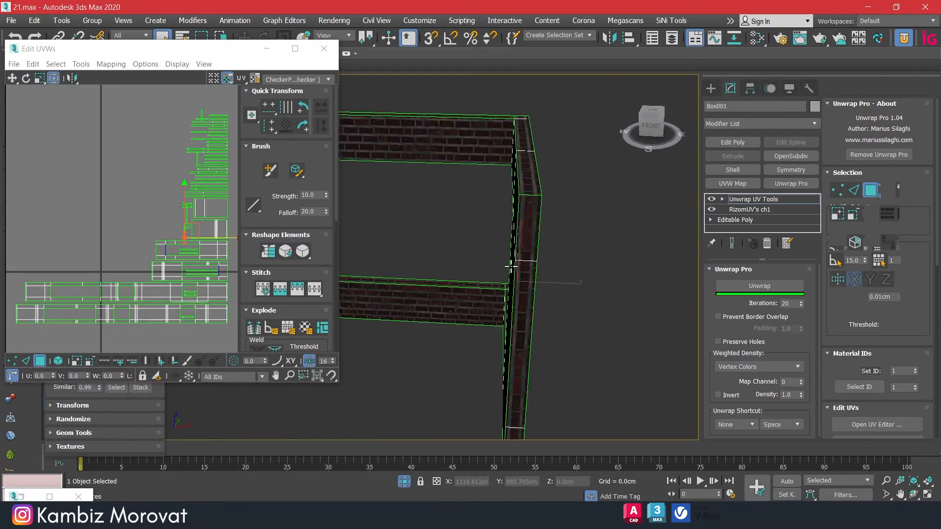
left_click(526, 270)
left_click(302, 108)
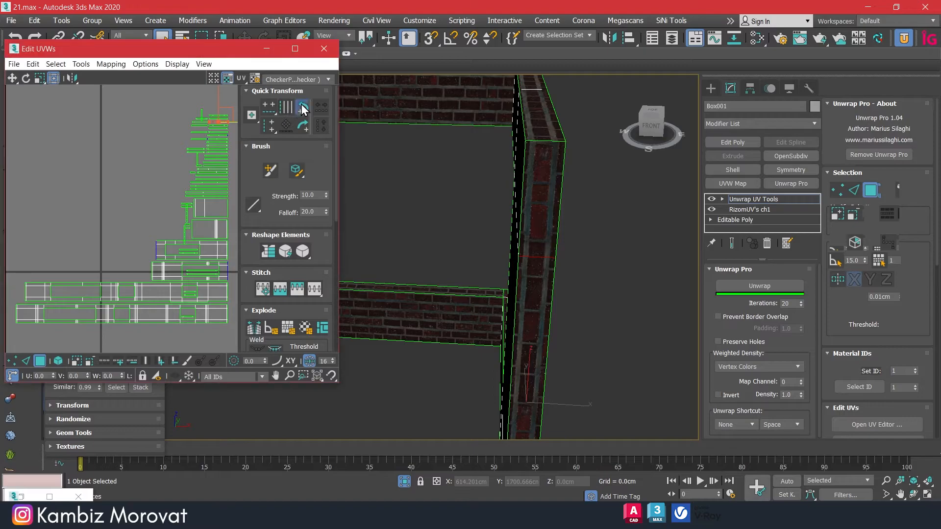
Rotate the UVs of the free-standing end face of the solid wall by 90 degrees.
scroll(466, 274, "down", 10)
middle_click_drag(460, 296, 443, 305, "alt")
scroll(449, 248, "up", 6)
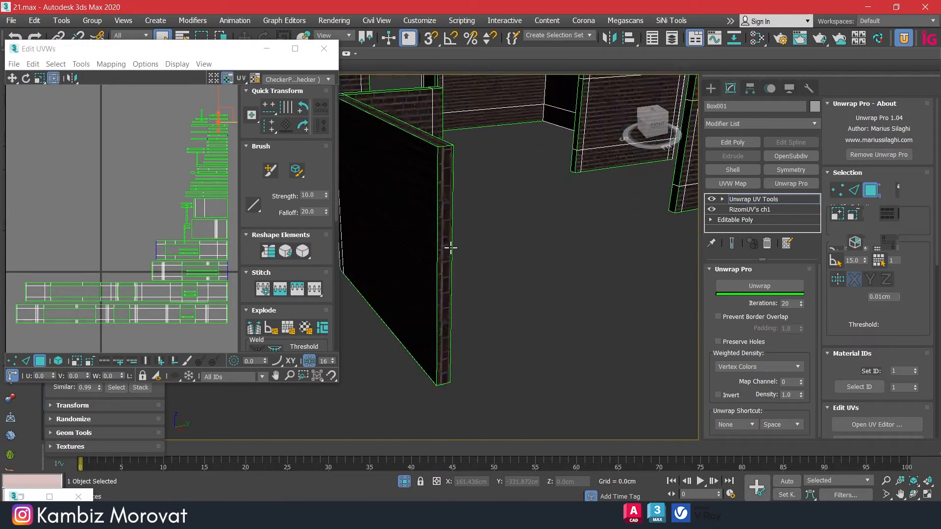
left_click(443, 247)
left_click(321, 127)
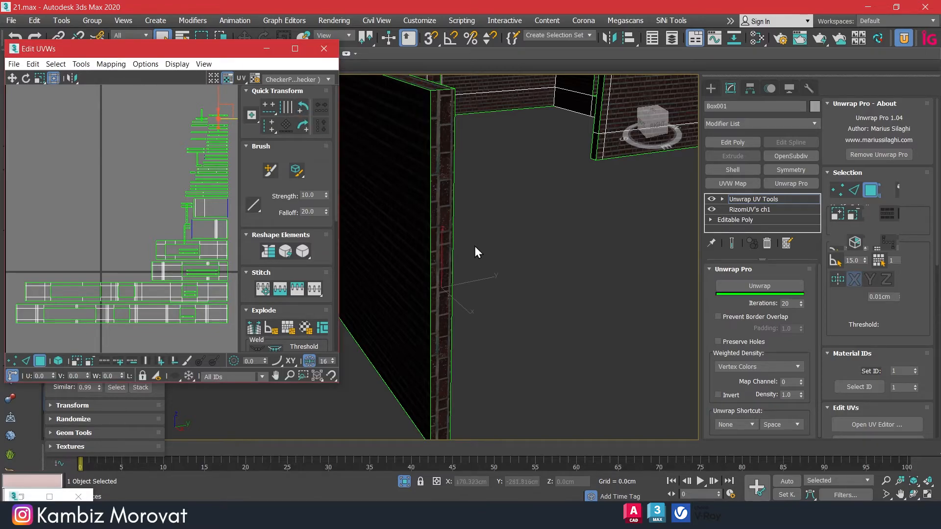
Rotate the UVs of the narrow vertical edge face at the back of the brick wall by 90 degrees.
scroll(414, 216, "down", 5)
middle_click_drag(411, 231, 468, 235, "alt")
middle_click_drag(468, 235, 651, 246)
middle_click_drag(547, 203, 634, 225, "alt")
scroll(646, 232, "up", 5)
left_click(646, 233)
middle_click_drag(632, 265, 550, 252, "alt")
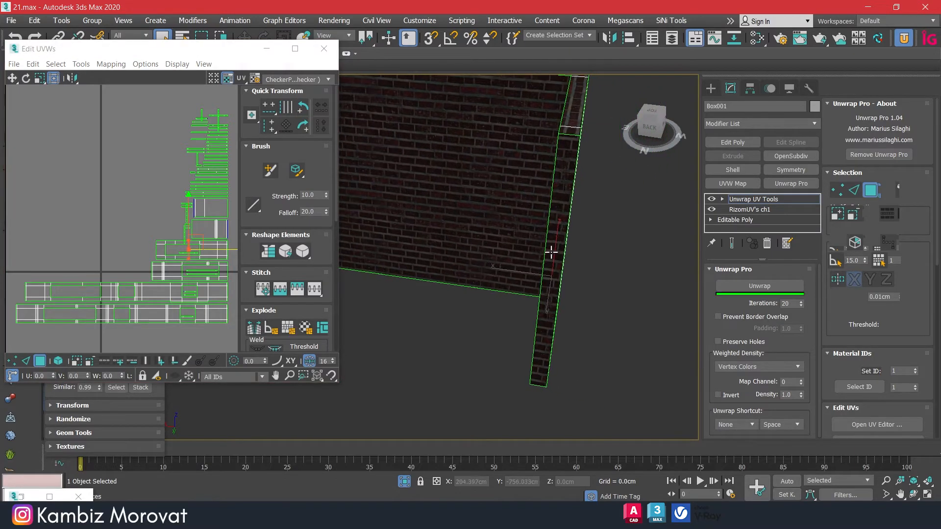
scroll(550, 253, "down", 6)
middle_click_drag(588, 288, 441, 279, "alt")
scroll(609, 182, "up", 6)
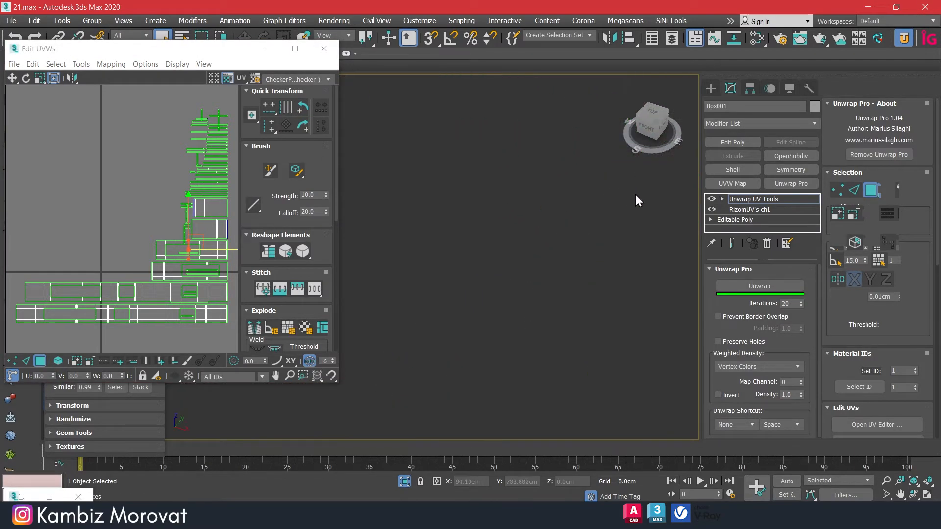
Rotate the UVs of the tall narrow end face on the slim brick wall by 90 degrees.
scroll(595, 199, "down", 4)
scroll(605, 201, "up", 4)
left_click(607, 202)
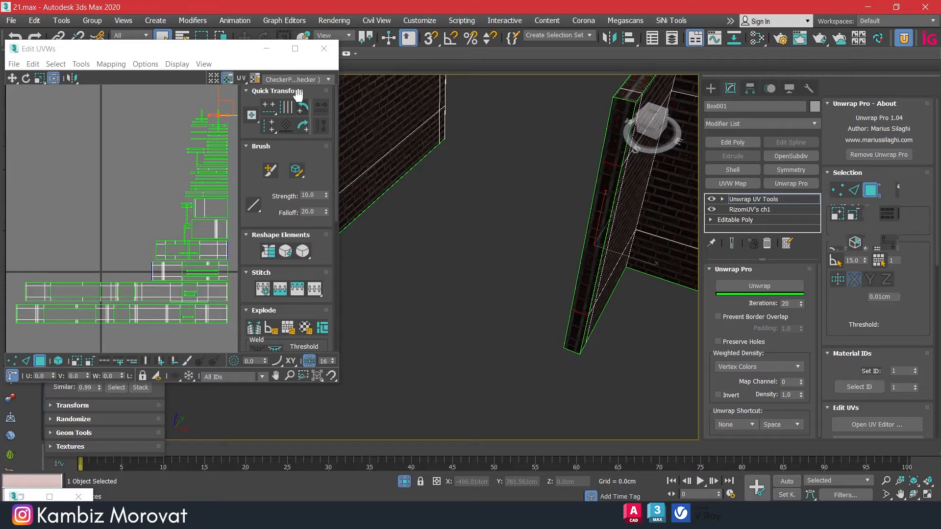
middle_click_drag(500, 213, 528, 198, "alt")
left_click(506, 185)
left_click(304, 104)
Rotate the UVs of the narrow vertical end face beside the wall with the window opening by 90 degrees.
scroll(494, 234, "down", 5)
middle_click_drag(494, 233, 318, 231, "alt")
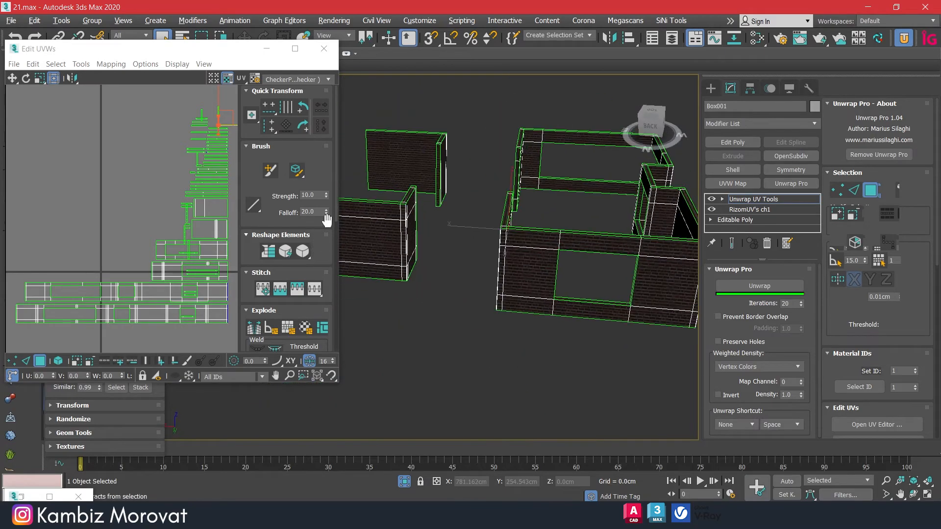
scroll(502, 163, "up", 6)
left_click(521, 162)
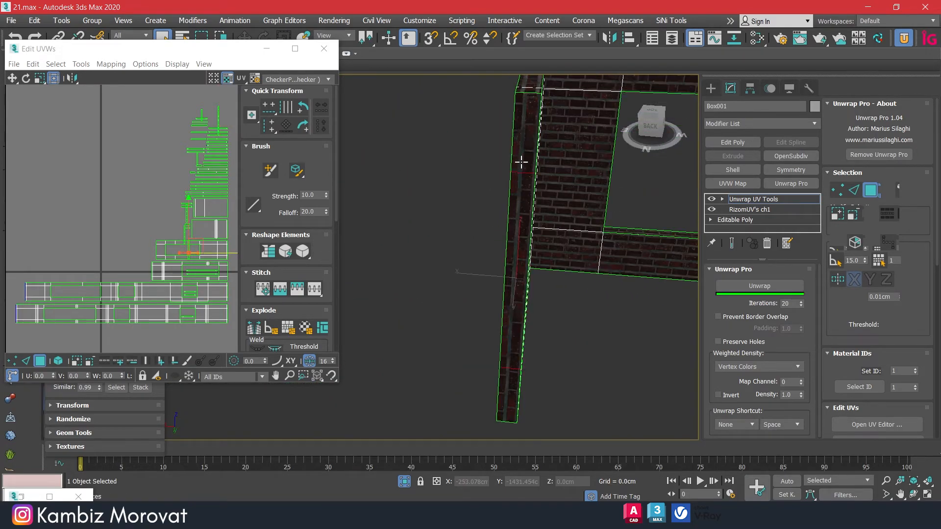
left_click(289, 113)
Select all UV faces and pack them with Pack Custom, using Rescale, no rotation and 0.02 padding.
scroll(567, 273, "down", 5)
middle_click_drag(567, 273, 523, 269, "alt")
middle_click_drag(560, 309, 524, 256, "alt")
scroll(521, 275, "up", 4)
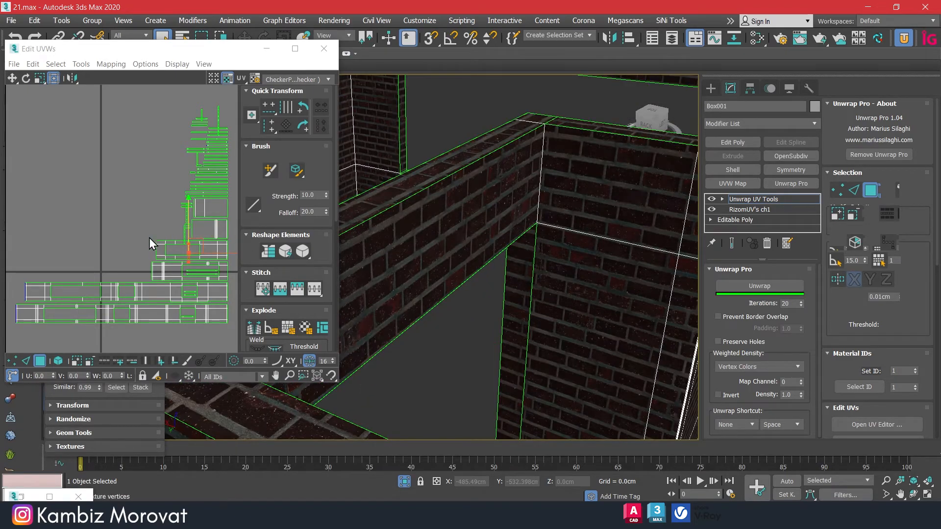
key("ctrl+a")
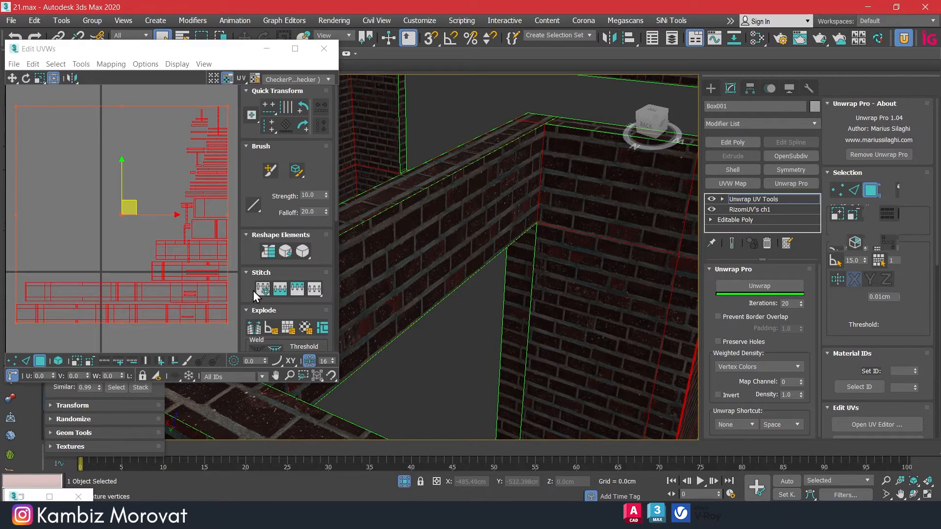
scroll(264, 266, "down", 3)
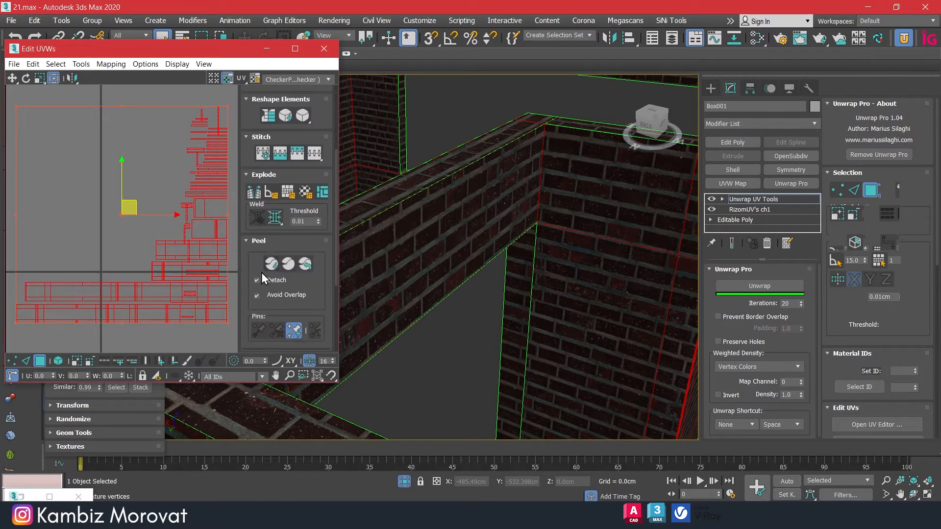
scroll(247, 257, "down", 3)
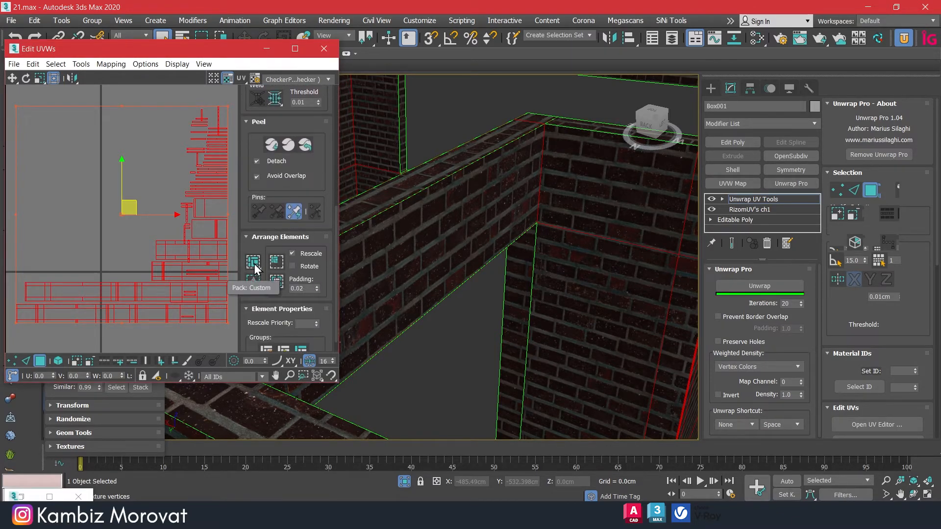
left_click(253, 262)
scroll(143, 243, "up", 3)
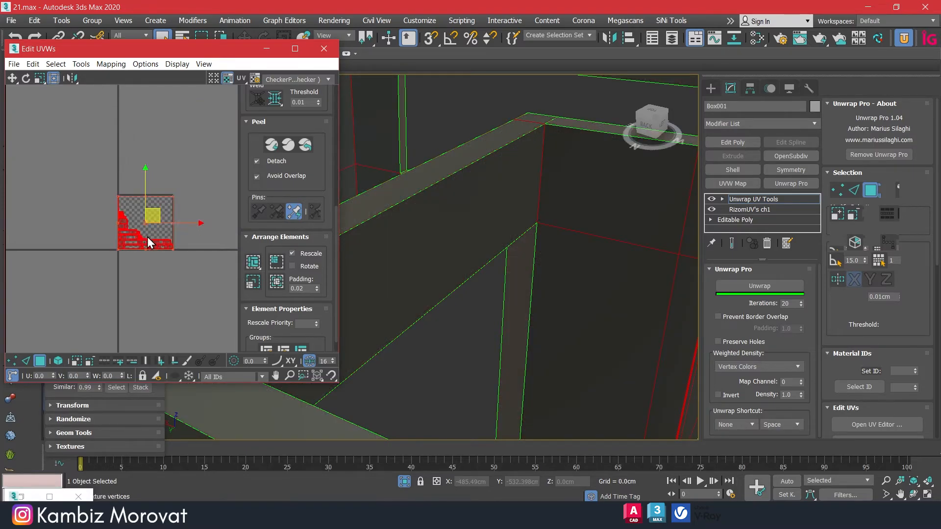
Scale all packed UVs of the walls to a real-world size of 1.0 cm.
scroll(148, 238, "up", 4)
left_click_drag(127, 56, 482, 66)
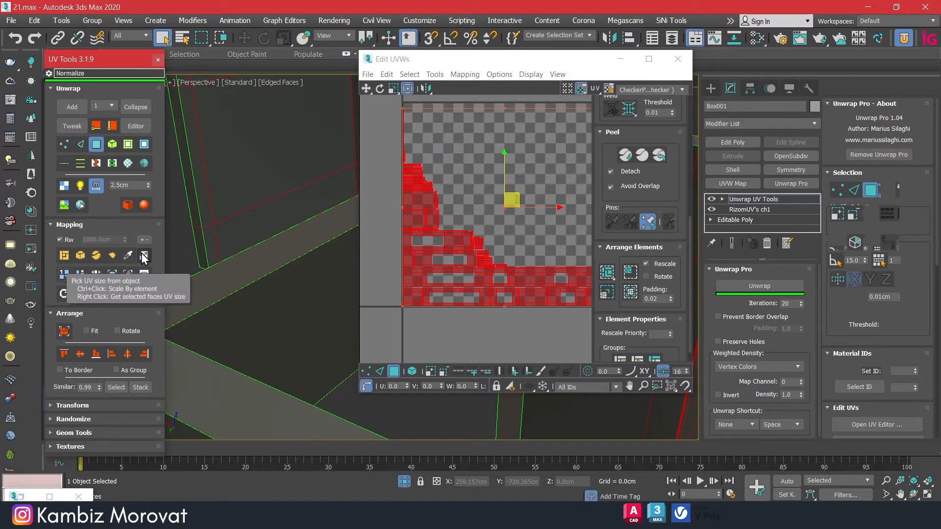
left_click(144, 255)
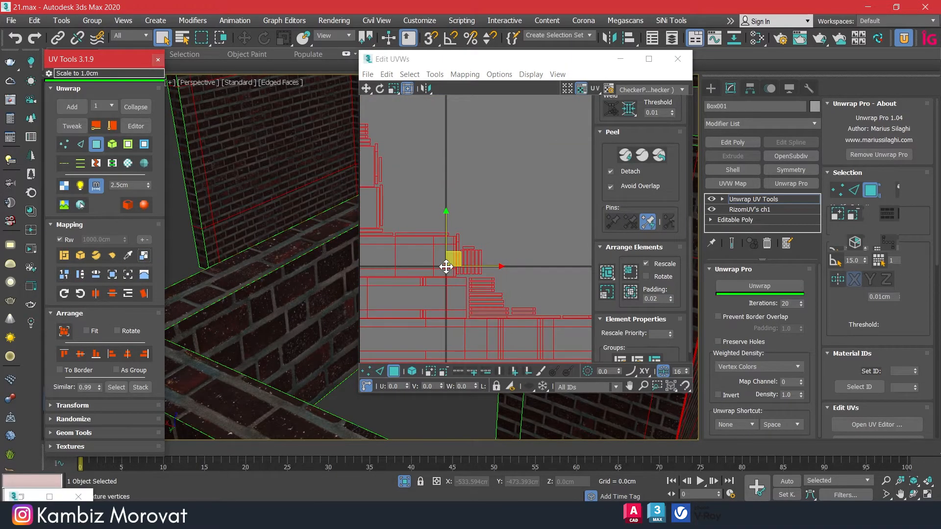
Move the whole UV layout so its lower corner sits at the UV origin, and close the UV editor and UV Tools.
left_click(474, 259)
key("ctrl+a")
left_click_drag(507, 221, 577, 158)
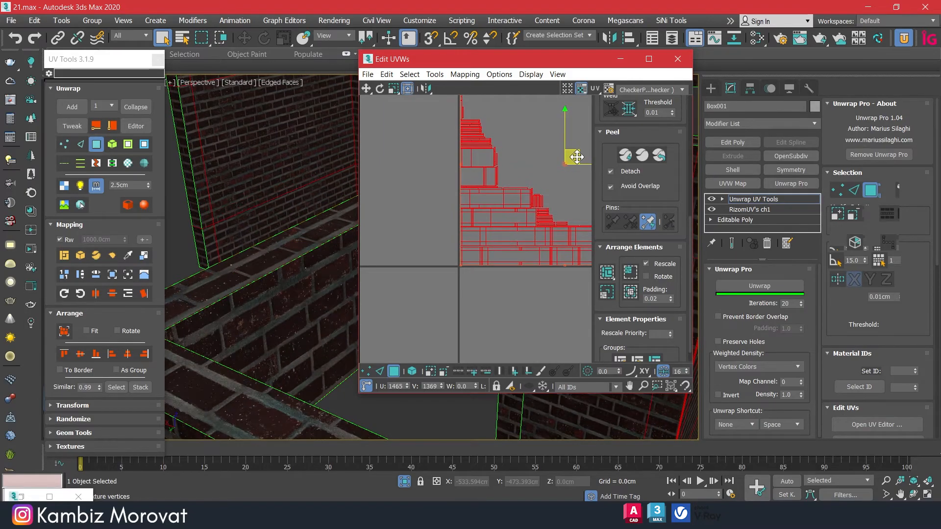
left_click(678, 59)
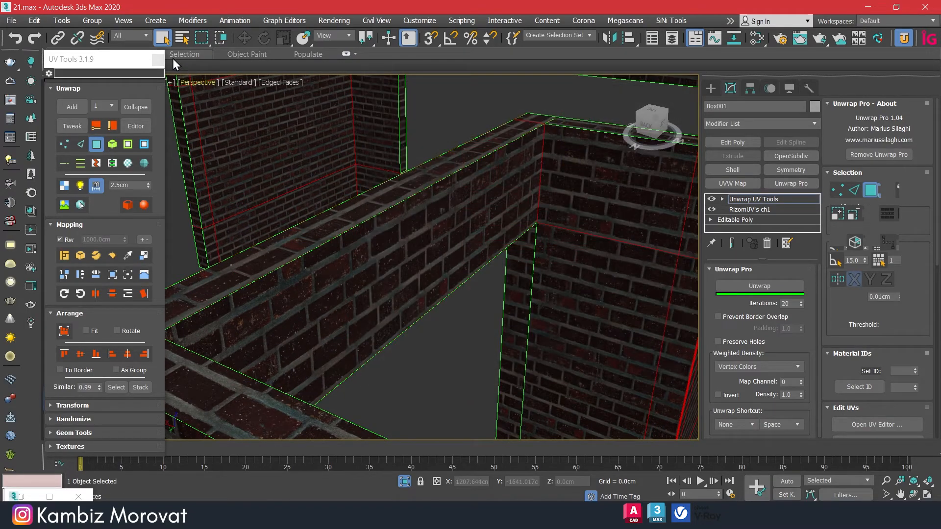
left_click(157, 60)
Leave polygon selection on the brick walls and unhide all objects of the villa scene.
scroll(360, 227, "down", 2)
left_click(871, 194)
left_click(872, 193)
scroll(431, 269, "down", 5)
middle_click_drag(431, 270, 420, 315, "alt")
scroll(420, 315, "up", 2)
middle_click_drag(510, 365, 441, 343, "alt")
right_click(436, 286)
left_click(476, 222)
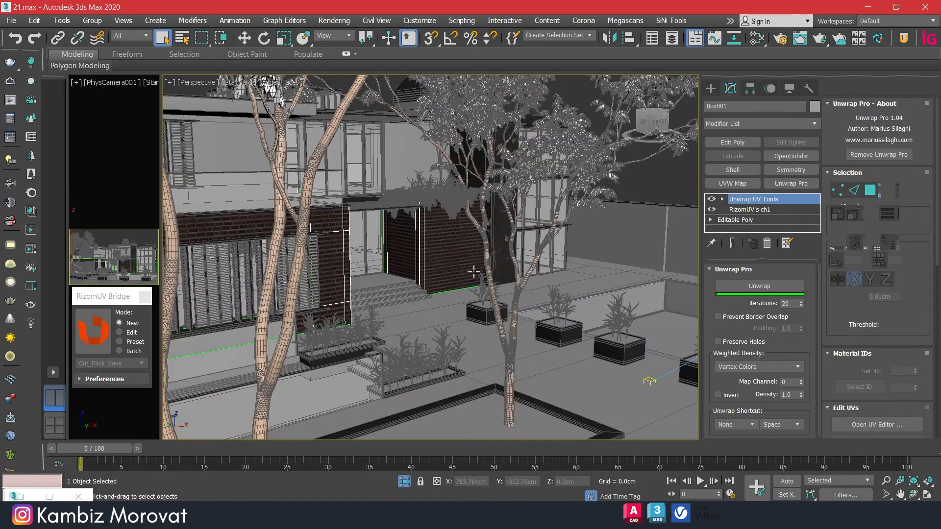
Examine the brick alignment at the wall corners around the villa entrance and steps.
scroll(416, 263, "up", 3)
middle_click_drag(447, 289, 424, 269, "alt")
scroll(427, 271, "up", 8)
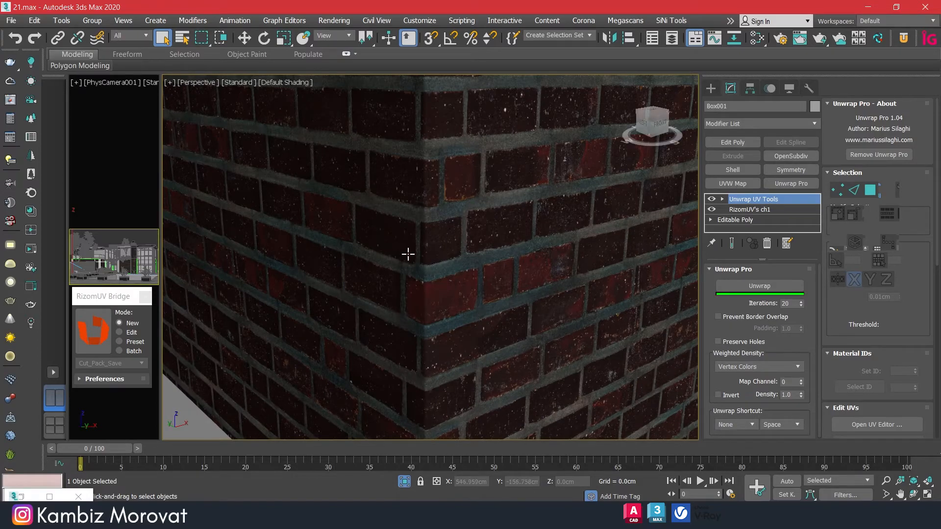
scroll(446, 246, "down", 6)
middle_click_drag(446, 245, 402, 265, "alt")
scroll(400, 278, "up", 5)
scroll(400, 277, "down", 6)
scroll(402, 265, "up", 3)
scroll(294, 262, "down", 3)
scroll(273, 242, "up", 5)
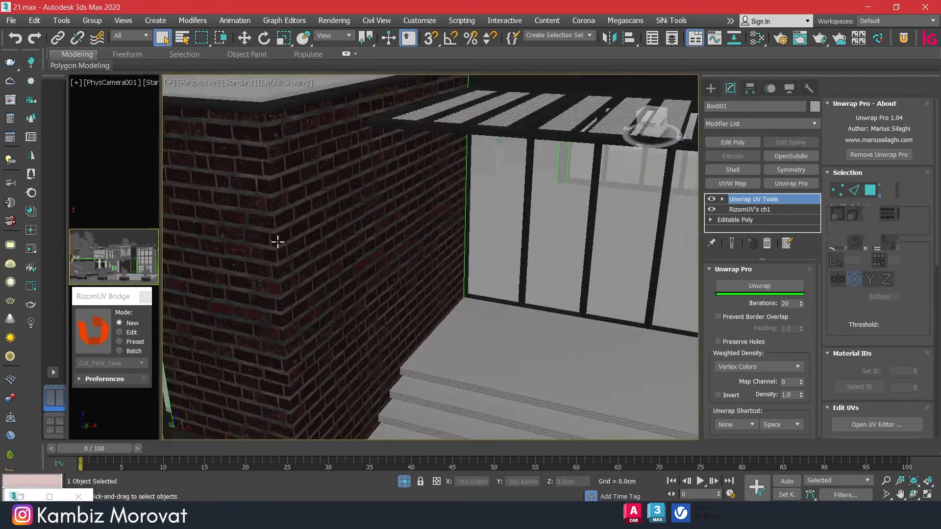
scroll(269, 160, "up", 3)
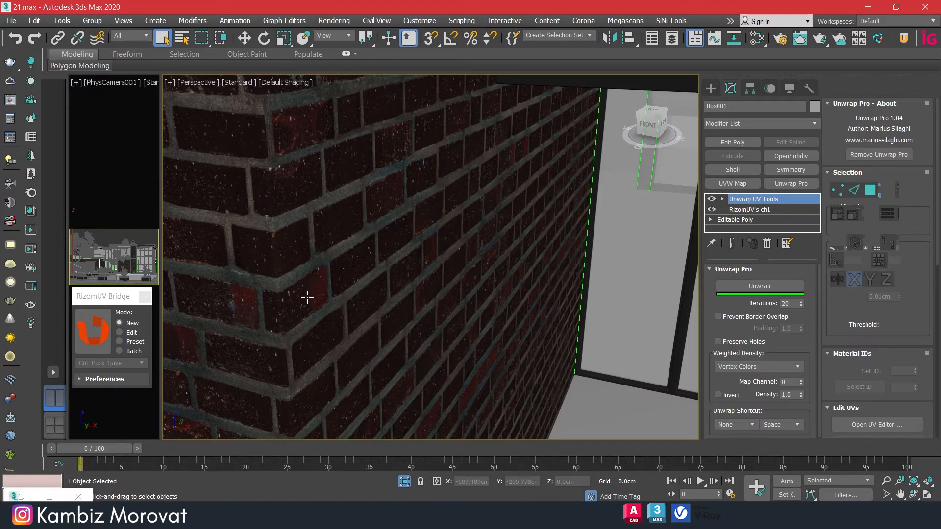
Open the V-Ray frame buffer, draw a render region across the villa's full ground-floor facade, and start interactive rendering.
right_click(381, 286)
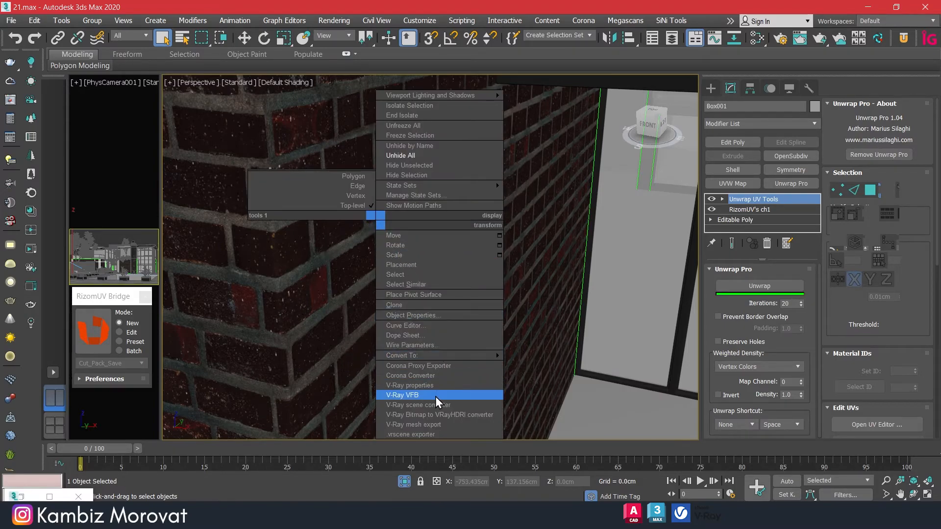
left_click(429, 461)
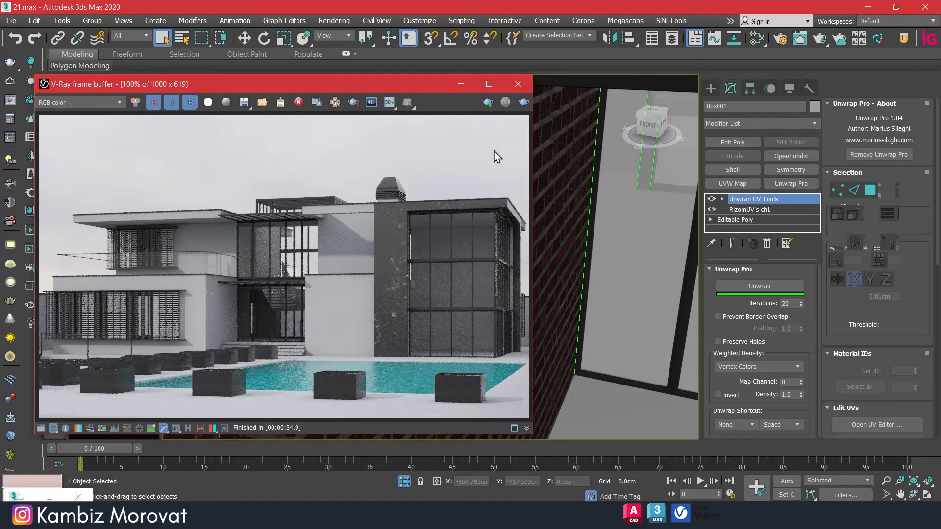
left_click(353, 102)
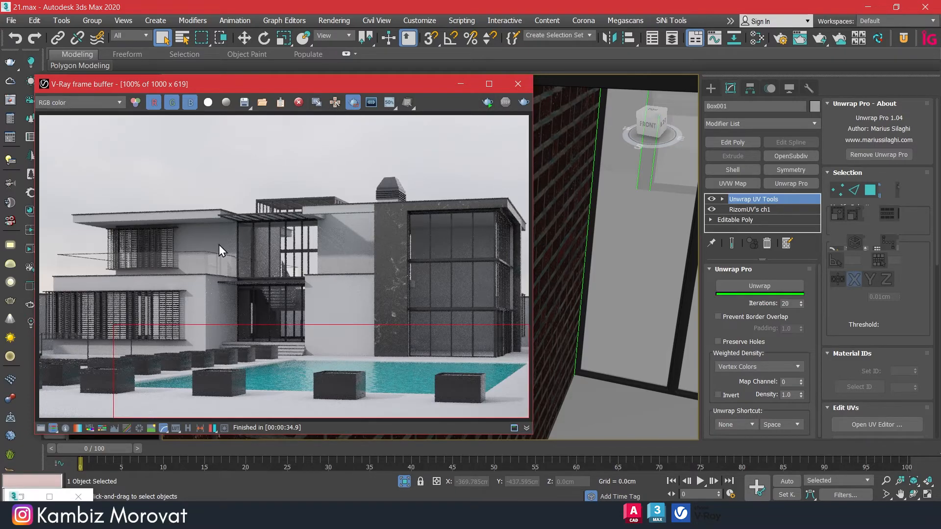
left_click_drag(44, 267, 525, 381)
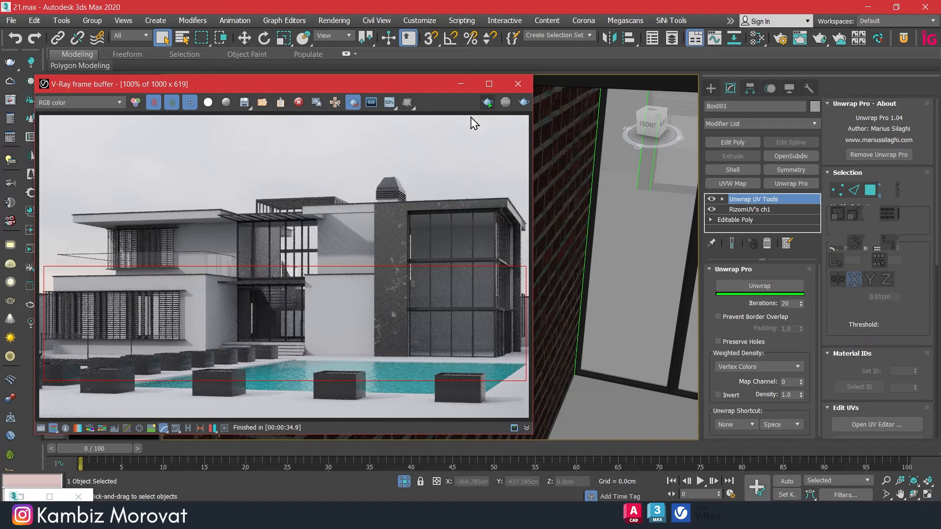
left_click(411, 100)
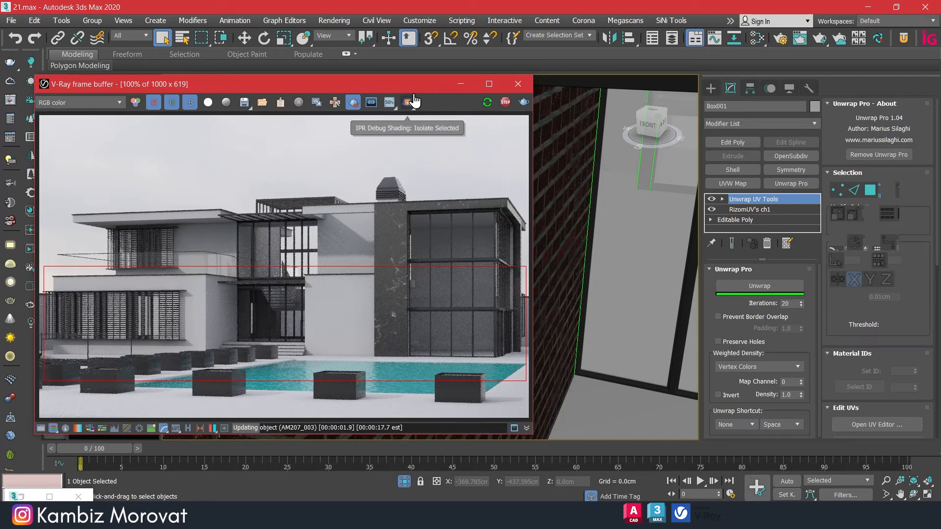